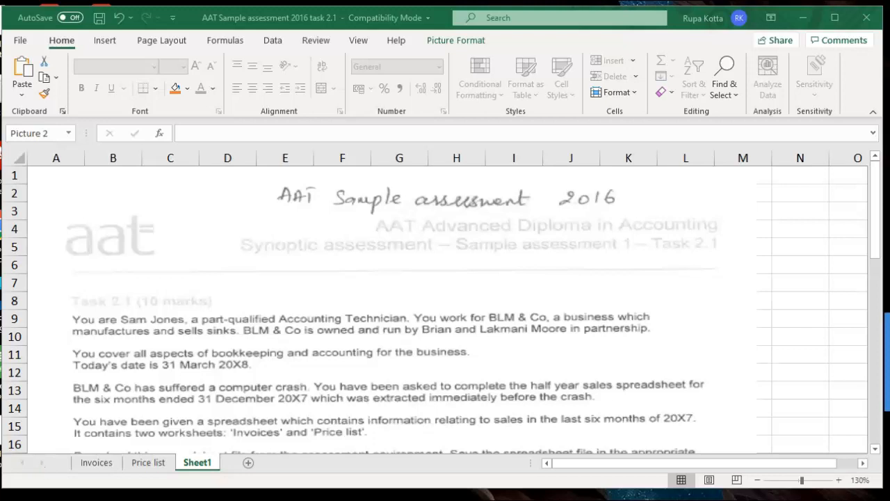
Bring the assessment task PDF in Acrobat Reader to the front
{"action": "left_click", "coordinate": [534, 496]}
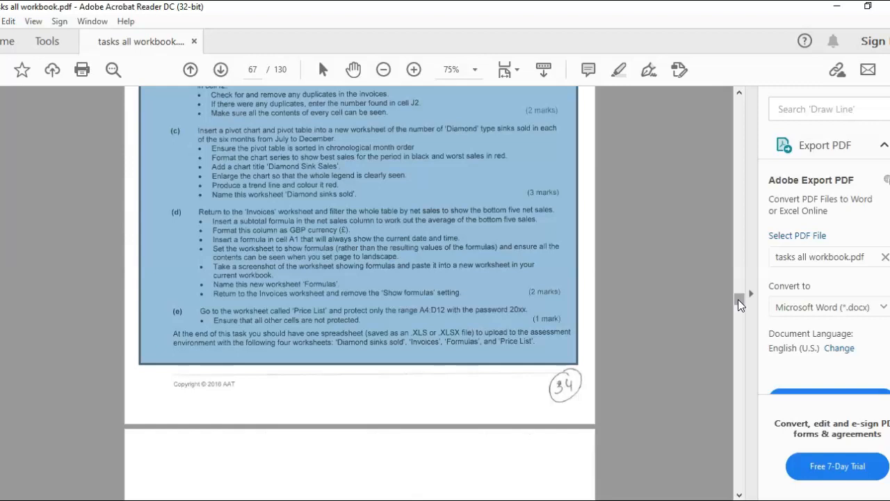
Scroll the PDF down to the top of page 67, the Task 2.1 assessment
{"action": "left_click_drag", "start_coordinate": [739, 300], "coordinate": [742, 293]}
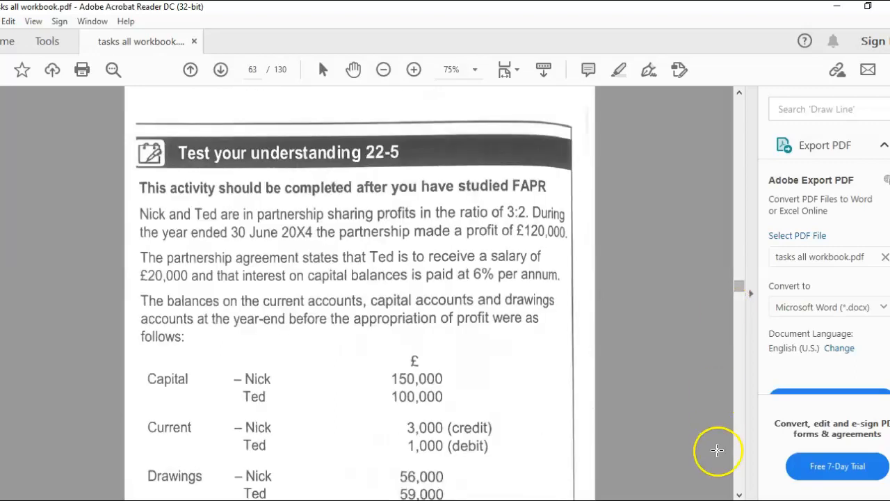
{"action": "left_click", "coordinate": [740, 493]}
{"action": "left_click", "coordinate": [739, 495]}
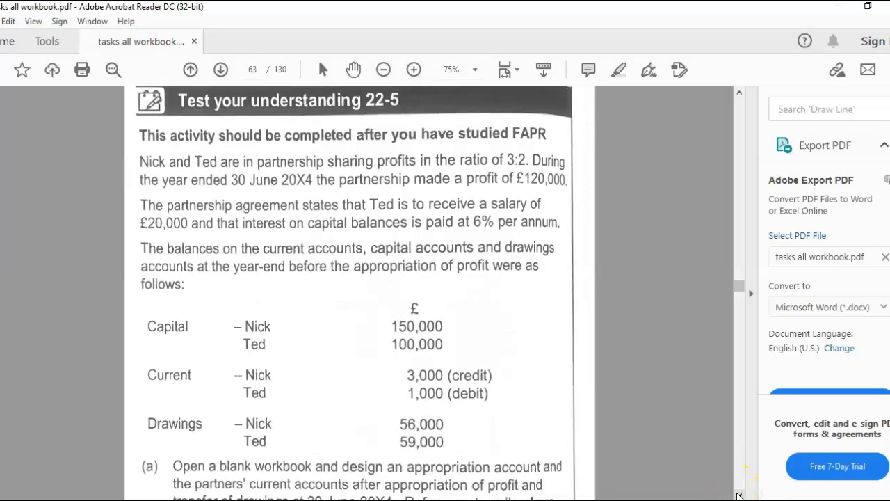
{"action": "left_click", "coordinate": [738, 495]}
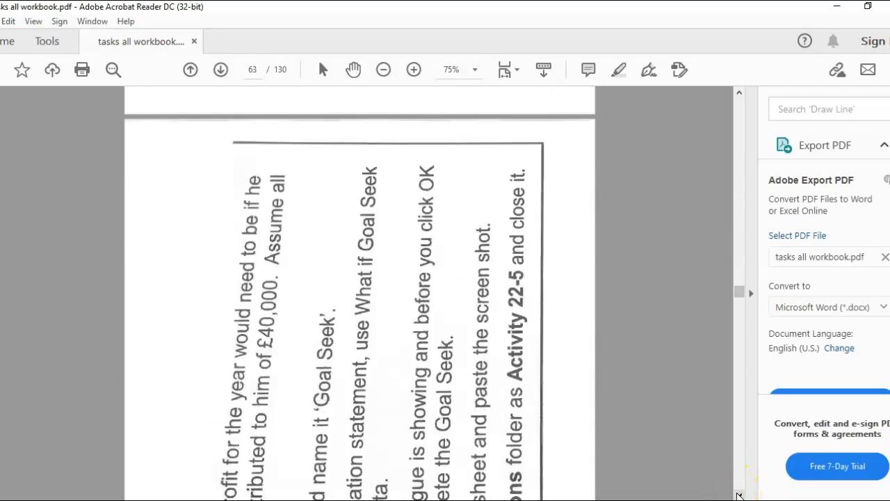
{"action": "left_click", "coordinate": [739, 495]}
{"action": "left_click", "coordinate": [739, 495]}
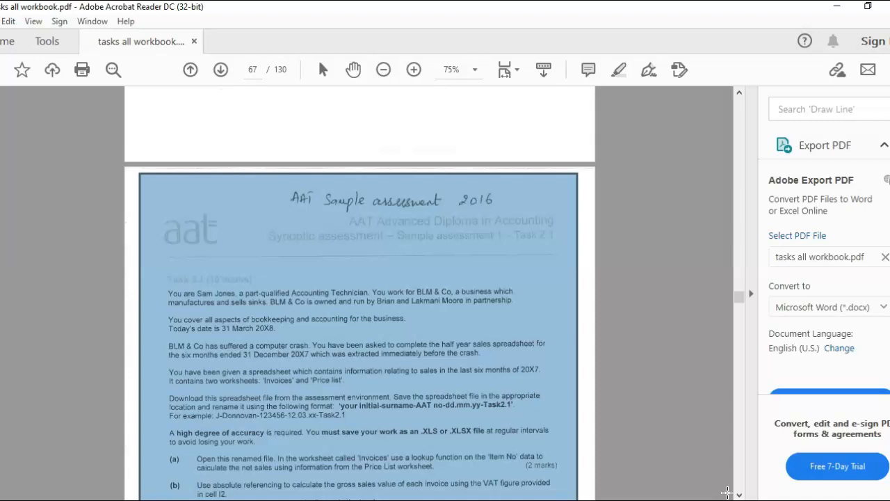
{"action": "left_click_drag", "start_coordinate": [739, 303], "coordinate": [741, 316]}
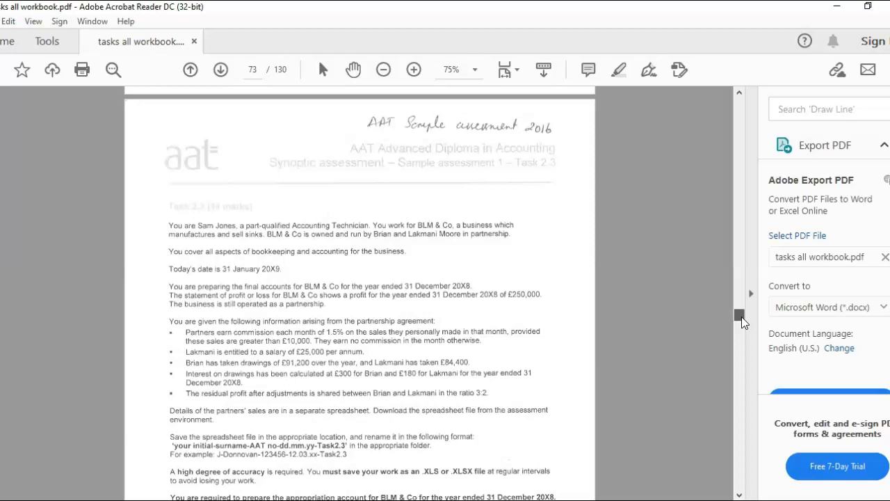
{"action": "left_click_drag", "start_coordinate": [742, 317], "coordinate": [743, 305]}
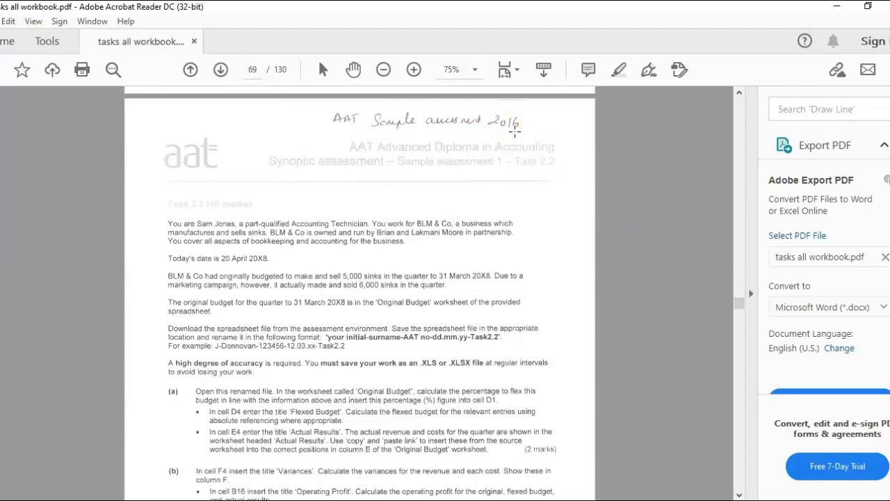
{"action": "left_click_drag", "start_coordinate": [739, 308], "coordinate": [741, 296]}
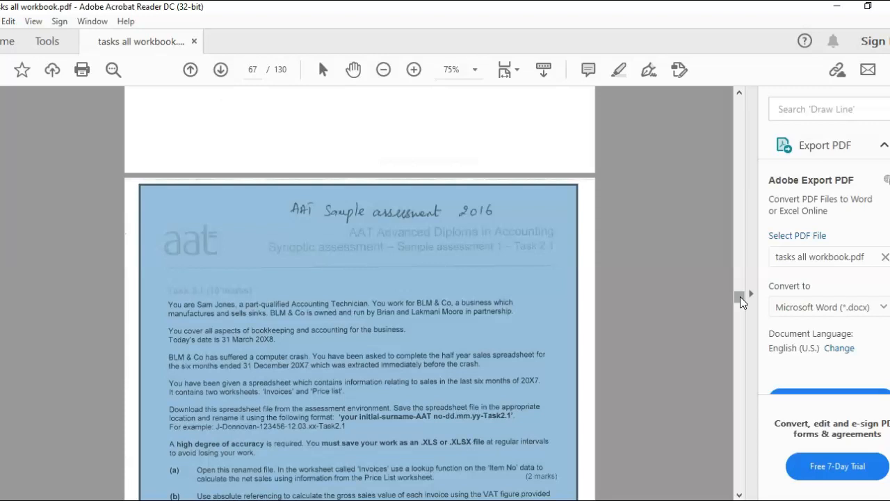
Deselect the PDF page image and minimize Acrobat Reader to return to Excel
{"action": "left_click", "coordinate": [348, 267]}
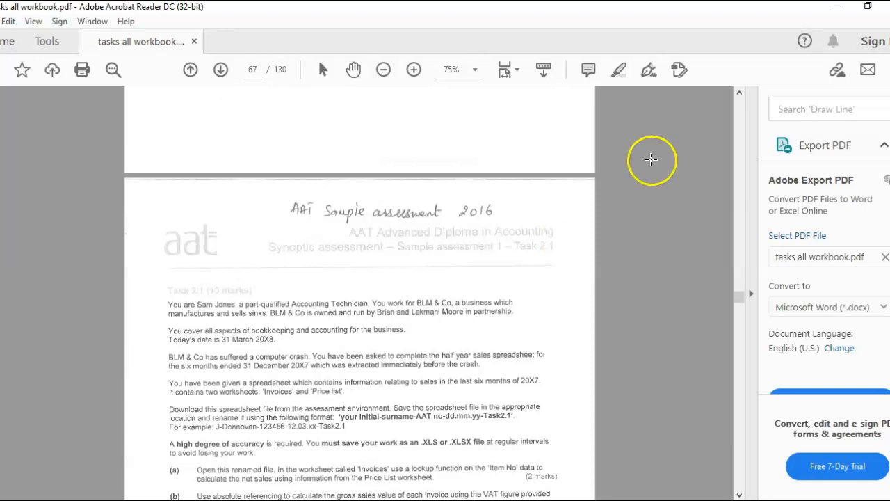
{"action": "left_click", "coordinate": [837, 10]}
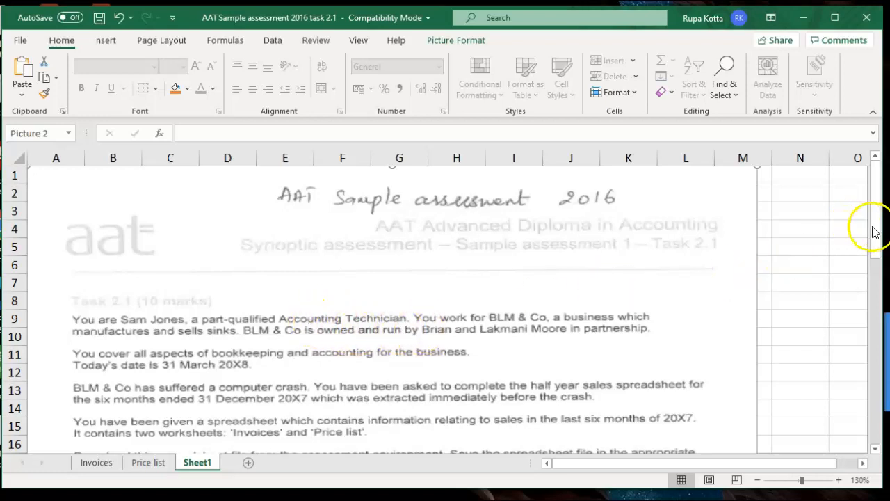
Scroll Sheet1 down to rows 8–23 showing the file-saving instructions
{"action": "left_click_drag", "start_coordinate": [877, 233], "coordinate": [883, 268]}
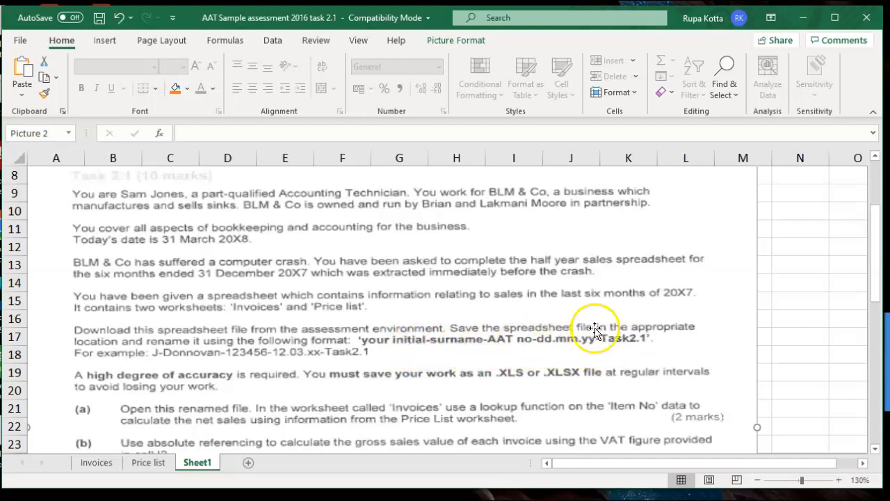
{"action": "left_click", "coordinate": [21, 41]}
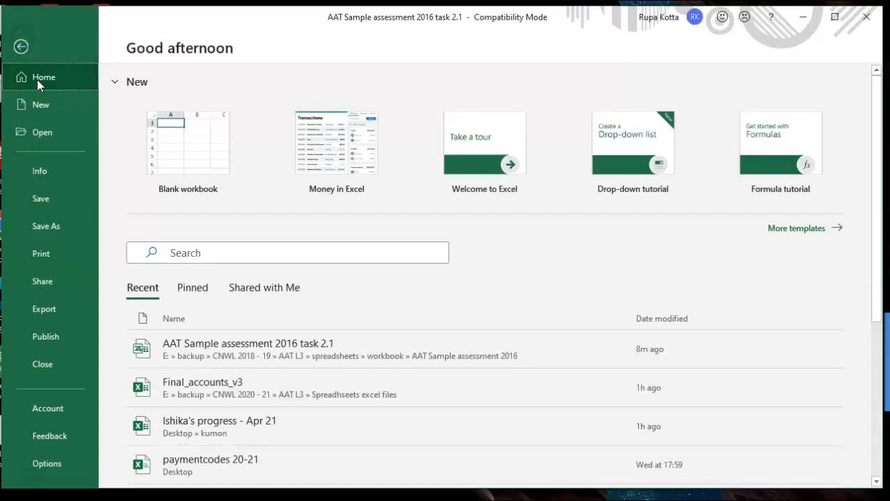
{"action": "left_click", "coordinate": [44, 221]}
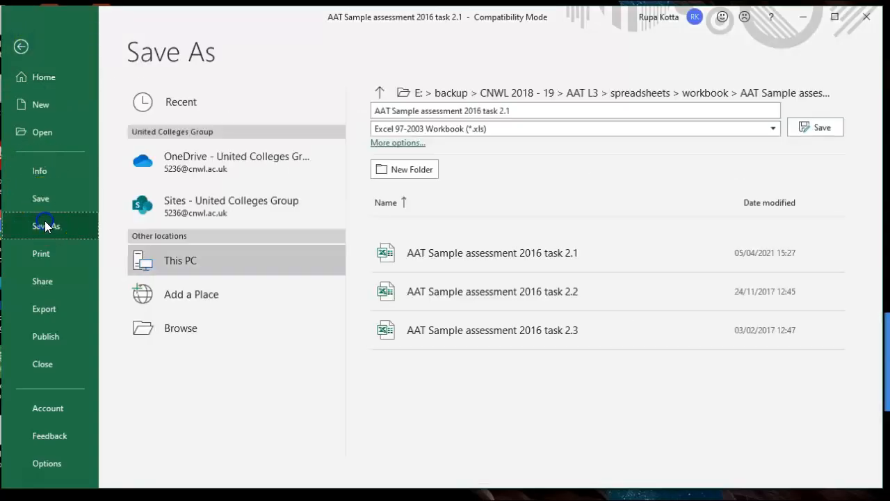
{"action": "left_click", "coordinate": [172, 335]}
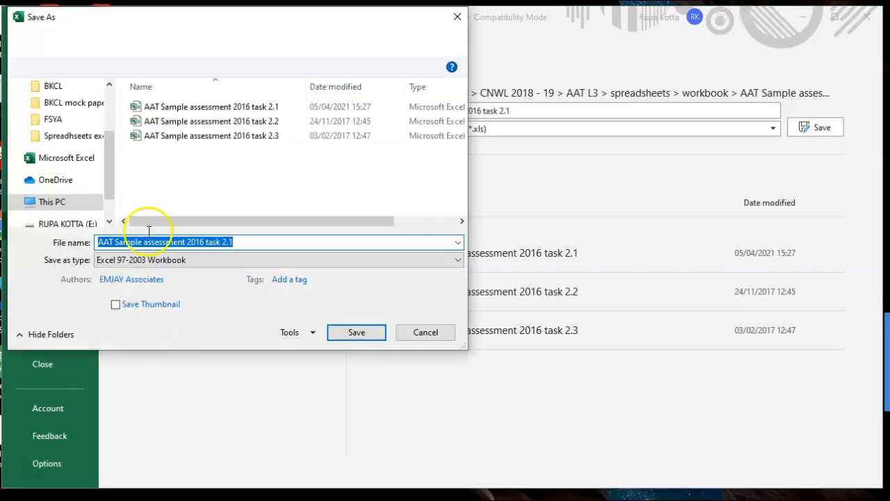
{"action": "left_click_drag", "start_coordinate": [110, 187], "coordinate": [109, 117]}
{"action": "left_click", "coordinate": [73, 114]}
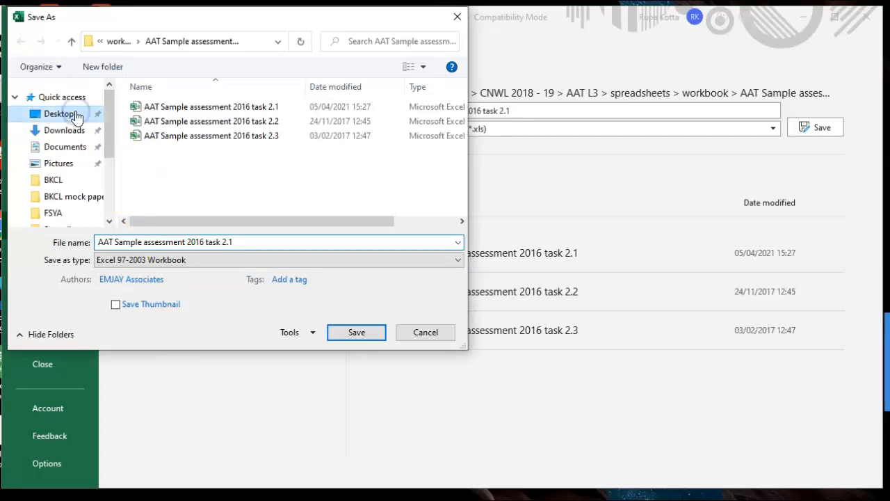
{"action": "left_click", "coordinate": [215, 243]}
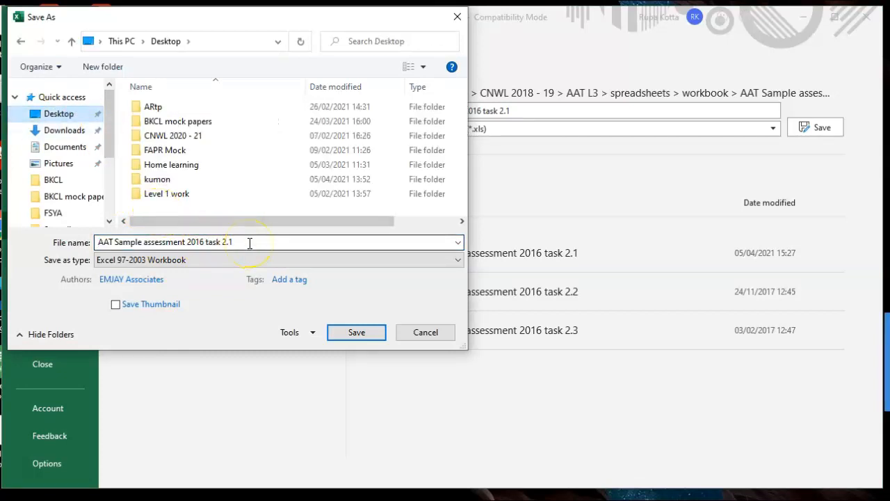
{"action": "triple_click", "coordinate": [250, 242]}
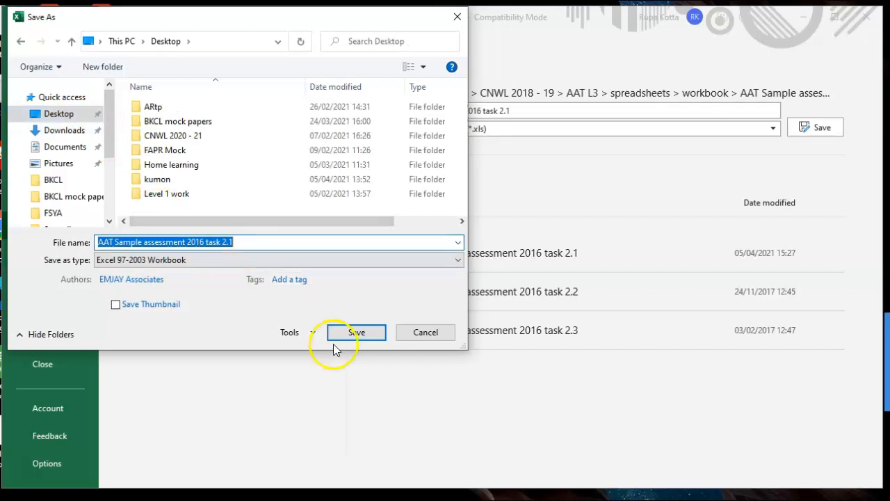
{"action": "left_click", "coordinate": [425, 332]}
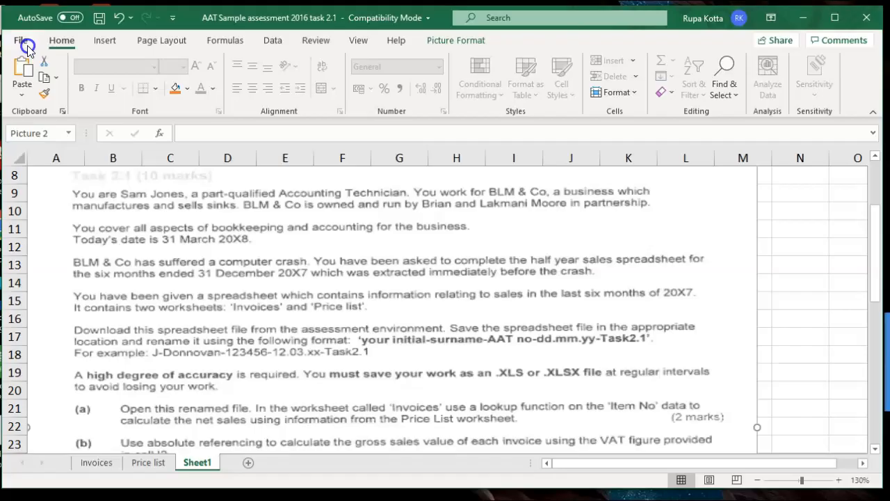
{"action": "left_click", "coordinate": [21, 47]}
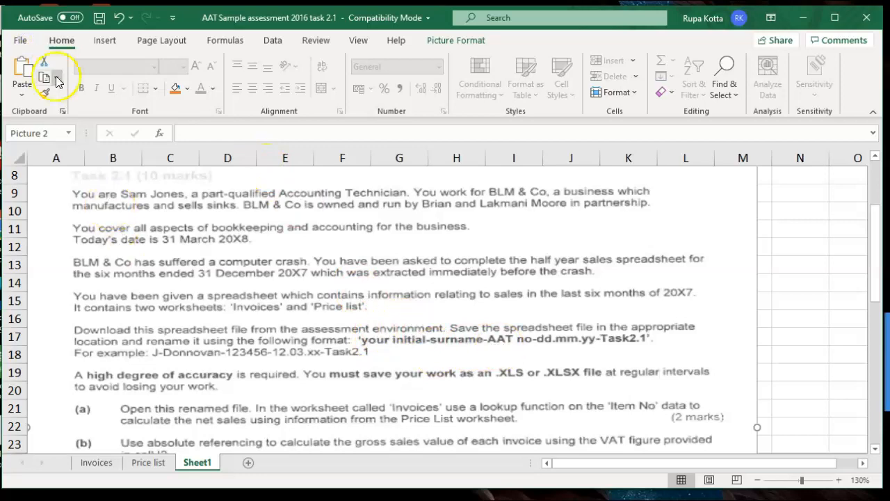
Start Save As and choose the Desktop as the save location
{"action": "left_click", "coordinate": [30, 44]}
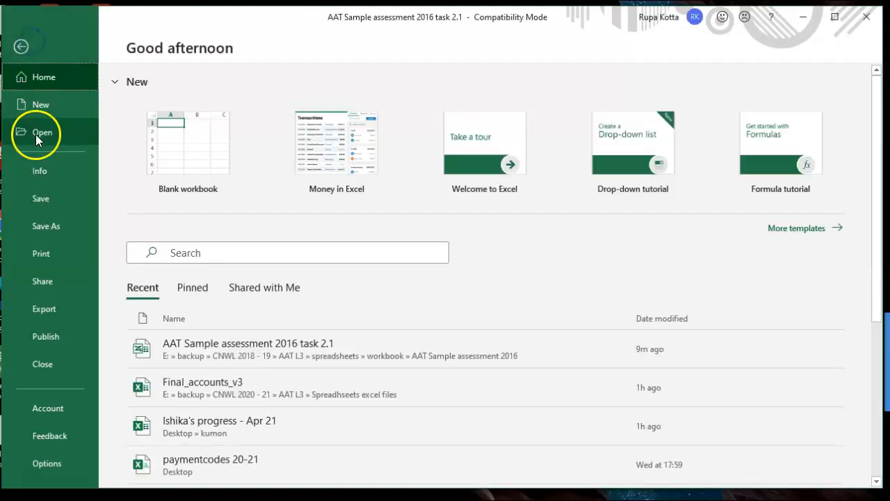
{"action": "left_click", "coordinate": [42, 224]}
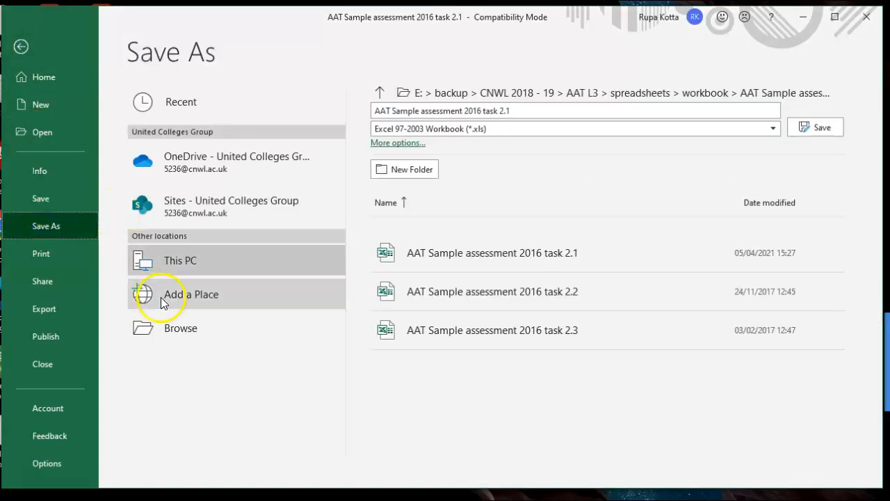
{"action": "left_click", "coordinate": [172, 328]}
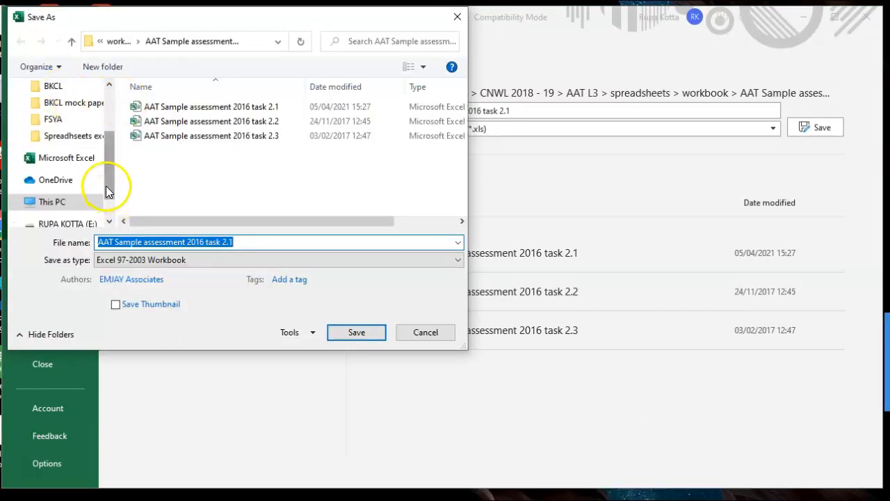
{"action": "left_click_drag", "start_coordinate": [110, 186], "coordinate": [103, 84]}
{"action": "left_click", "coordinate": [68, 113]}
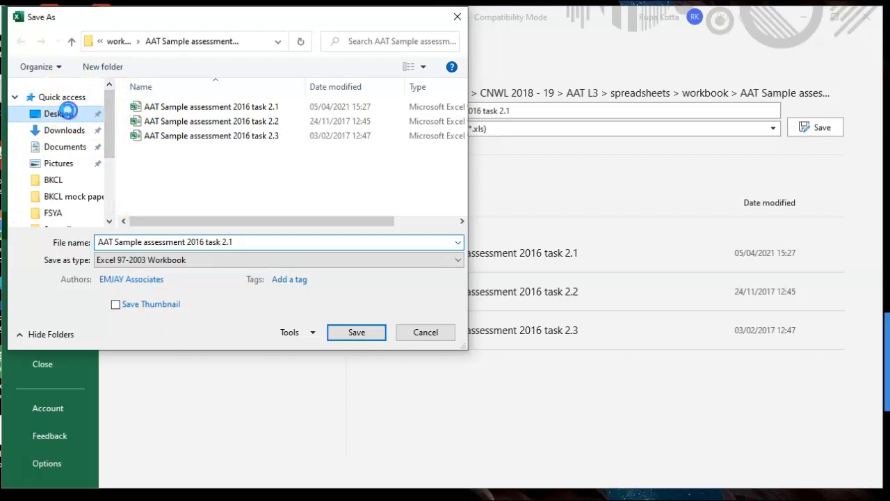
Rename the file to 'R-jhbbdk-05-04-21-task2.1'
{"action": "left_click", "coordinate": [239, 241]}
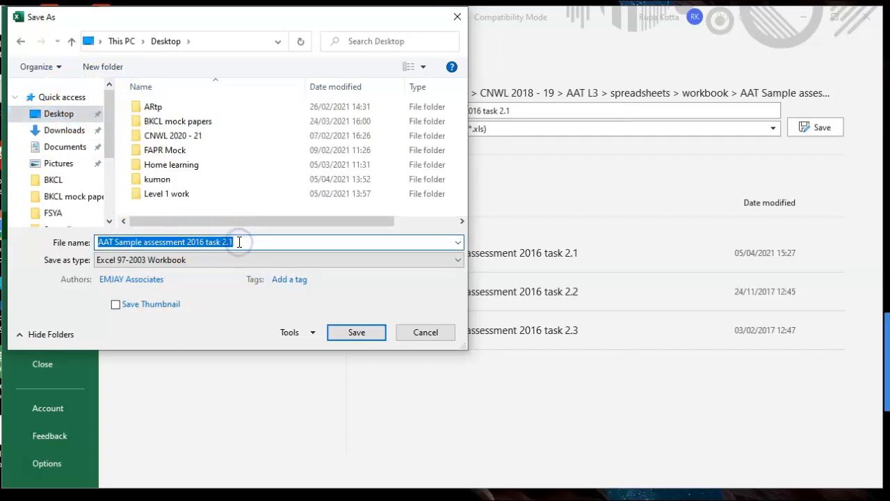
{"action": "type", "text": "R-Kotta"}
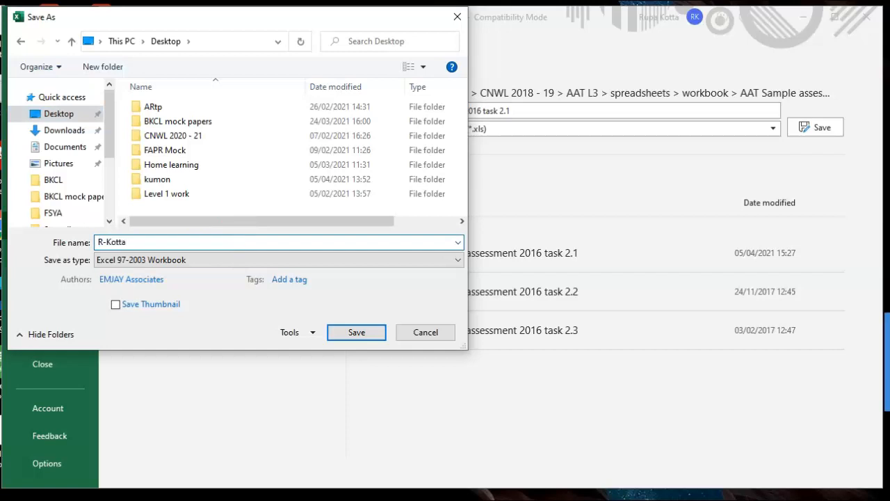
{"action": "key", "text": "BackSpace"}
{"action": "key", "text": "BackSpace"}
{"action": "key", "text": "BackSpace"}
{"action": "type", "text": "jhbbdk"}
{"action": "type", "text": "-05-04-21-task2.1"}
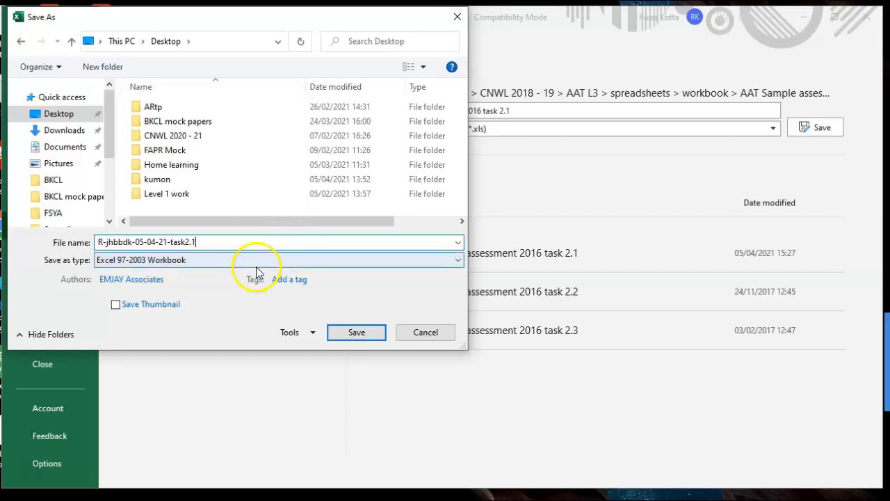
Set the file type to Excel Workbook and save
{"action": "left_click", "coordinate": [192, 260]}
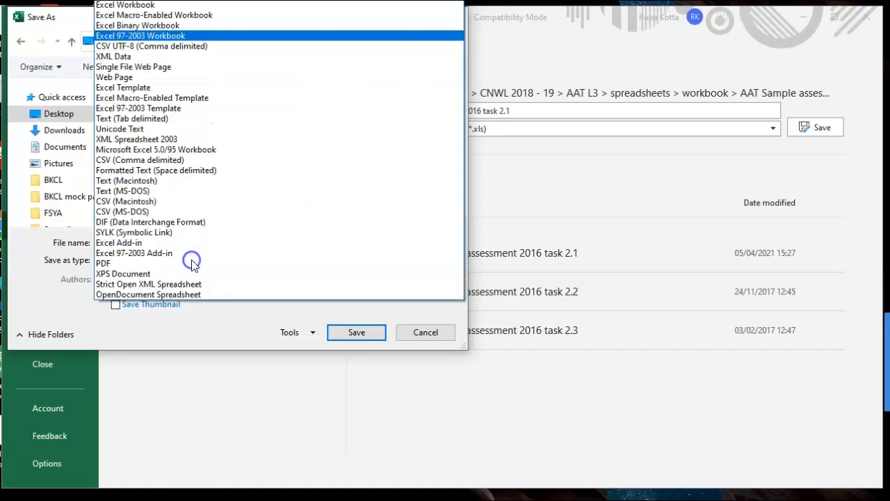
{"action": "left_click", "coordinate": [132, 6]}
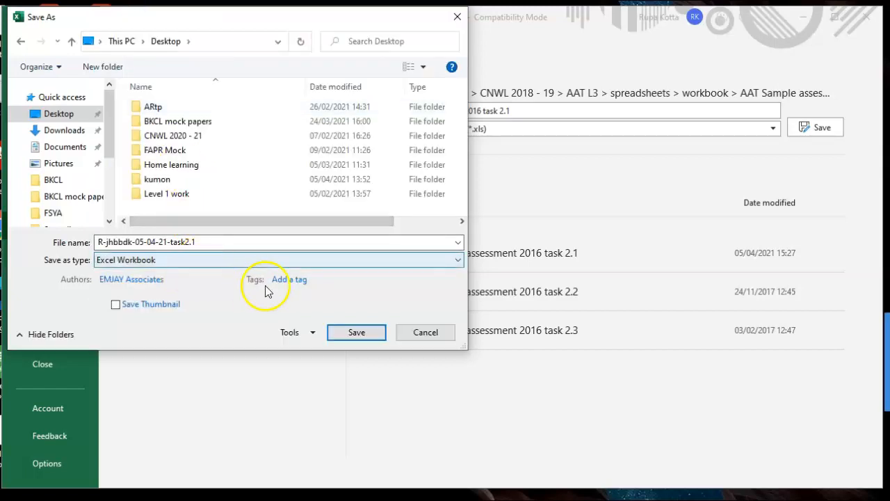
{"action": "left_click", "coordinate": [355, 332]}
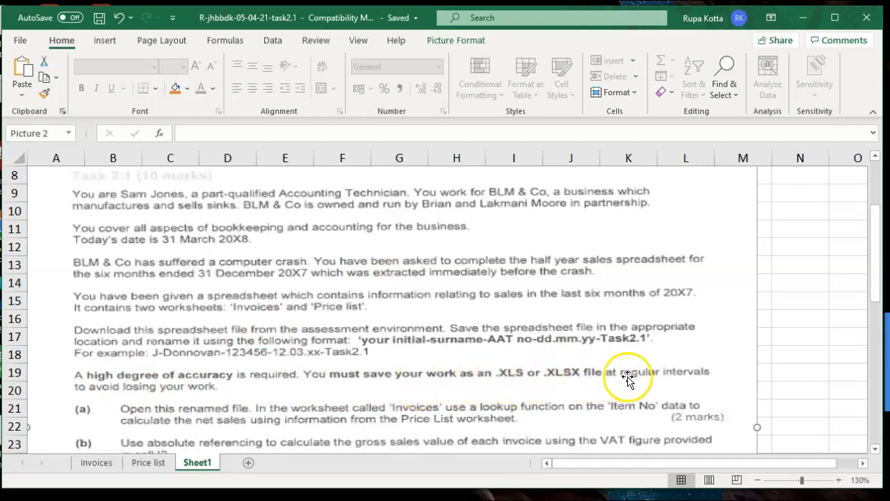
Scroll through the Sheet1 instructions, then switch to the Invoices worksheet
{"action": "left_click_drag", "start_coordinate": [878, 271], "coordinate": [878, 301]}
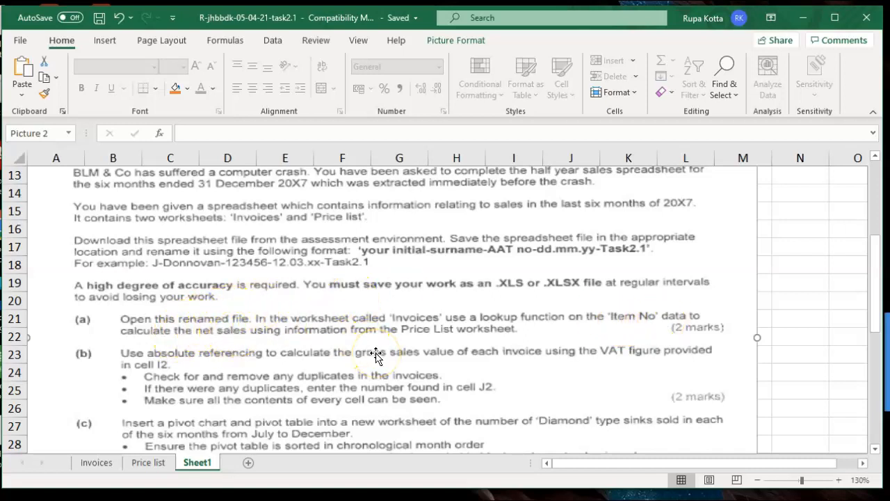
{"action": "left_click", "coordinate": [97, 463]}
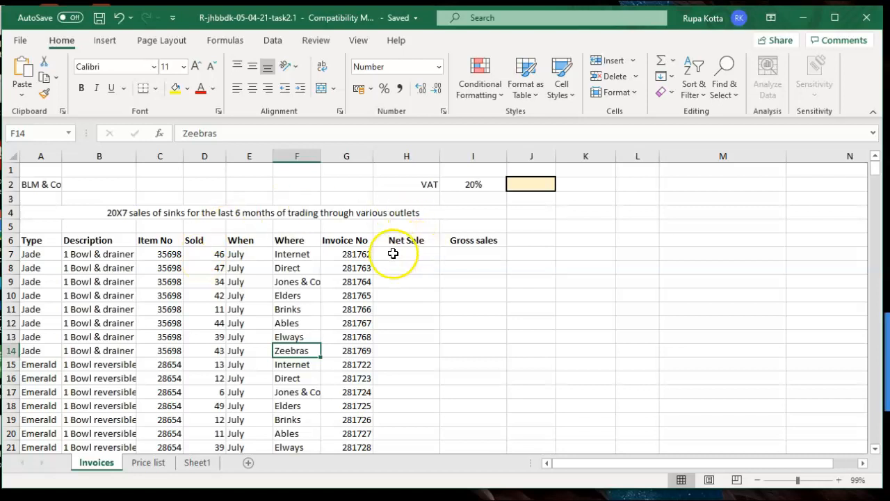
Check the Price list sheet, then select the Net Sale cell H7 on Invoices
{"action": "left_click", "coordinate": [158, 464]}
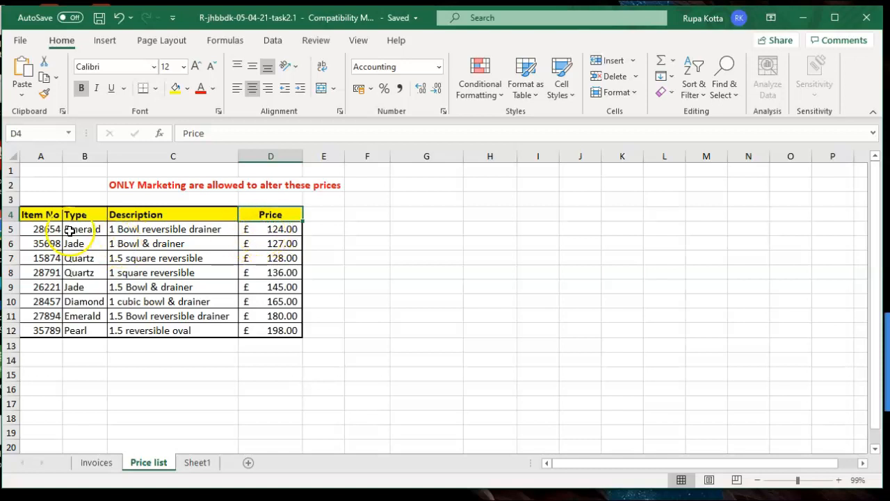
{"action": "left_click", "coordinate": [98, 462]}
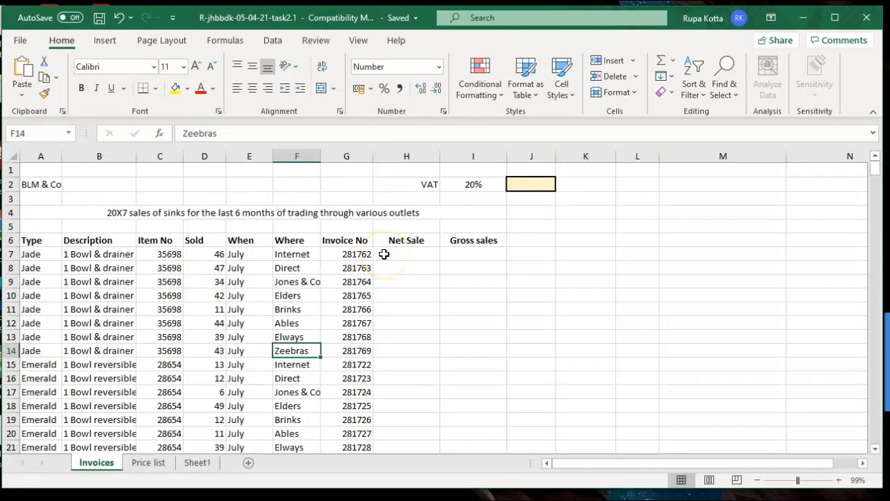
{"action": "left_click", "coordinate": [384, 255]}
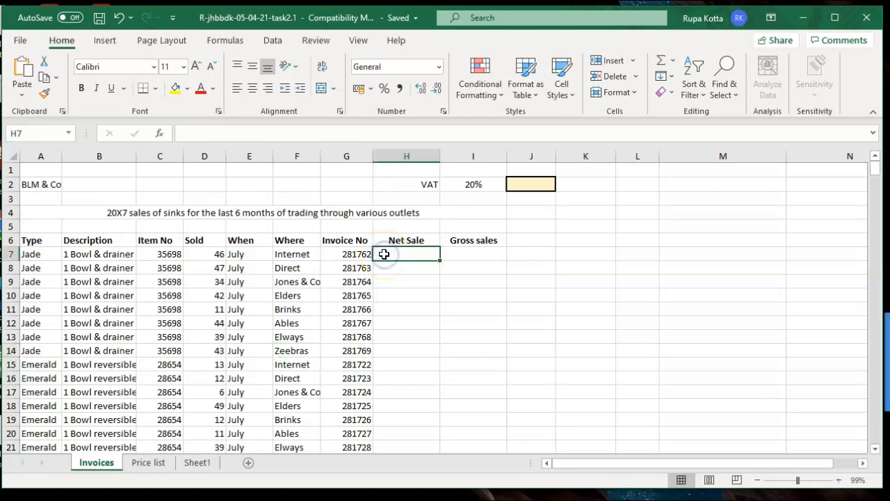
{"action": "type", "text": "="}
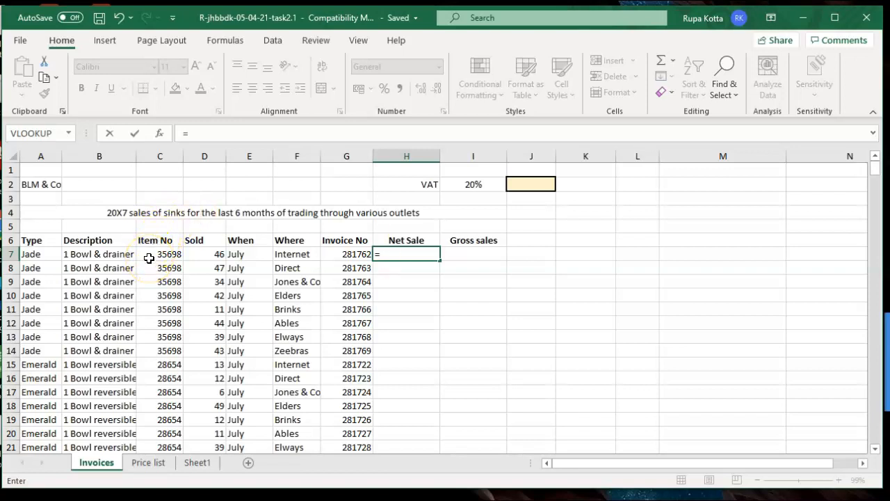
{"action": "key", "text": "BackSpace"}
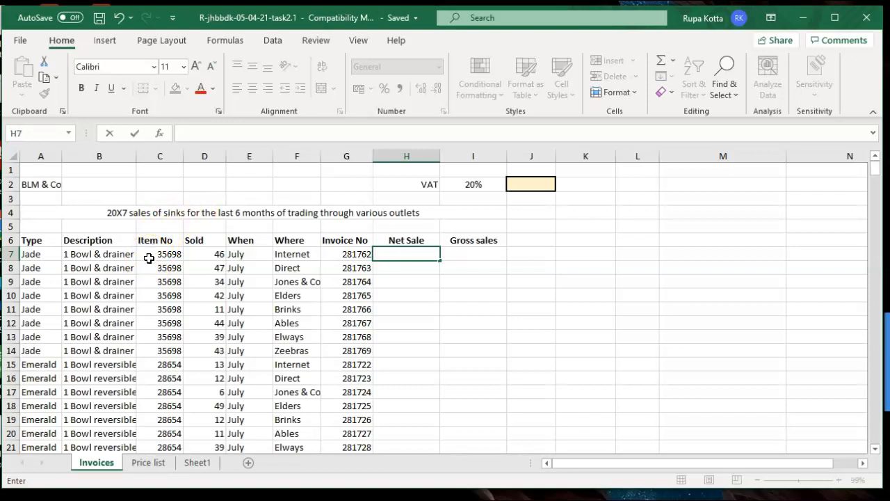
Review the Sheet1 brief, then start a formula in H7 and list Lookup & Reference functions
{"action": "left_click", "coordinate": [197, 462]}
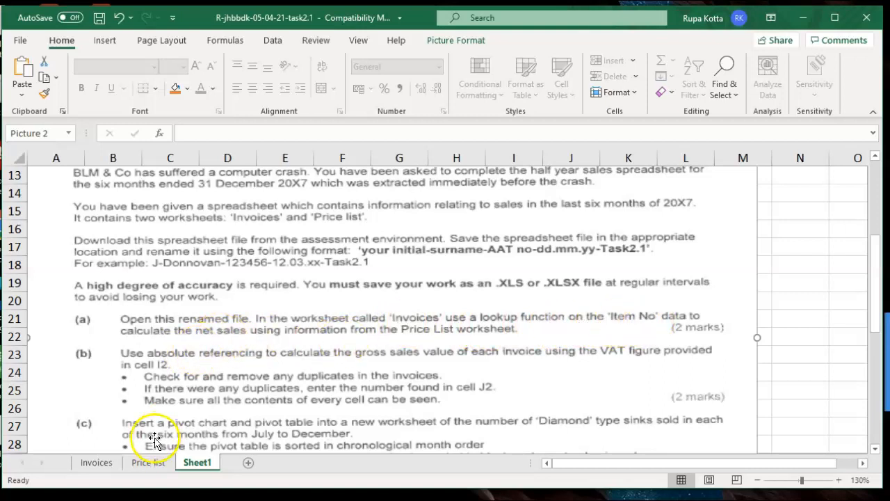
{"action": "left_click", "coordinate": [110, 461]}
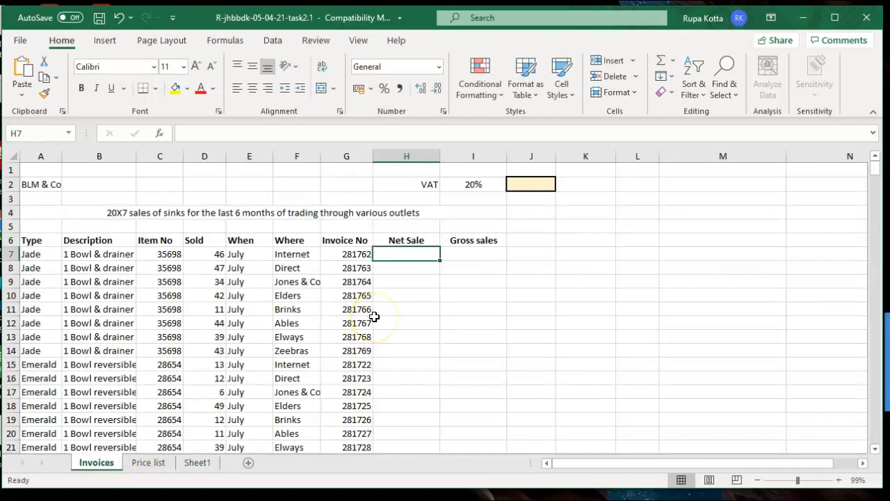
{"action": "type", "text": "="}
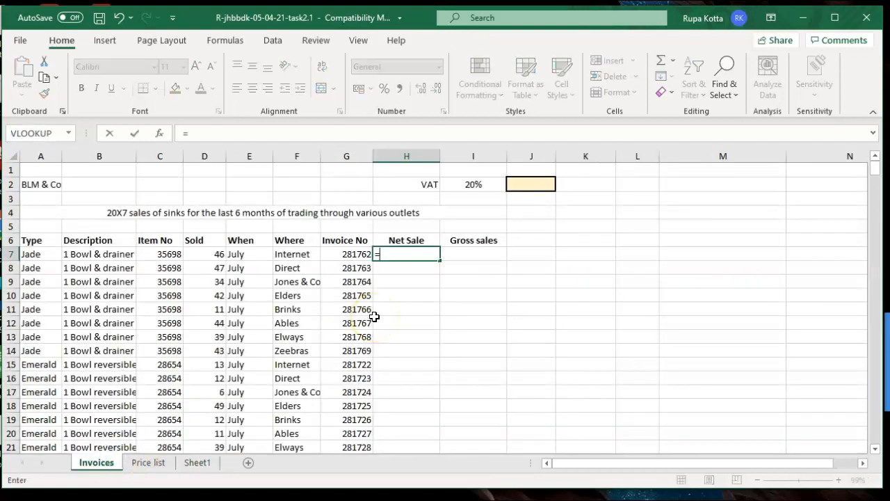
{"action": "left_click", "coordinate": [224, 42]}
{"action": "left_click", "coordinate": [270, 89]}
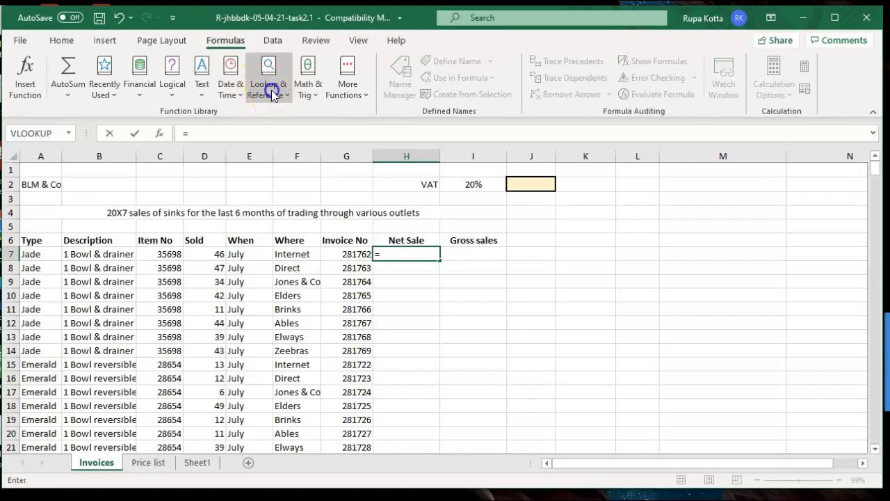
{"action": "left_click_drag", "start_coordinate": [361, 204], "coordinate": [355, 317]}
Enter =VLOOKUP(C7,'Price list'!A4:D12,4,FALSE) in H7, returning 127
{"action": "left_click", "coordinate": [304, 368]}
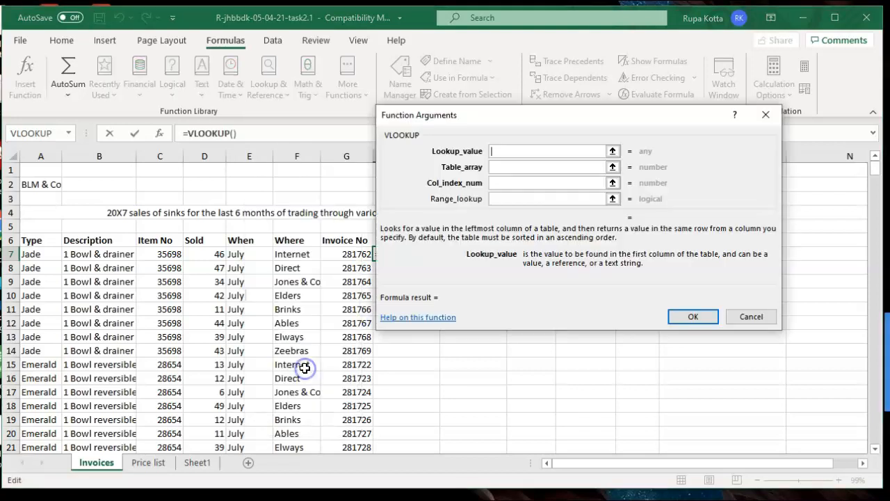
{"action": "left_click", "coordinate": [164, 256]}
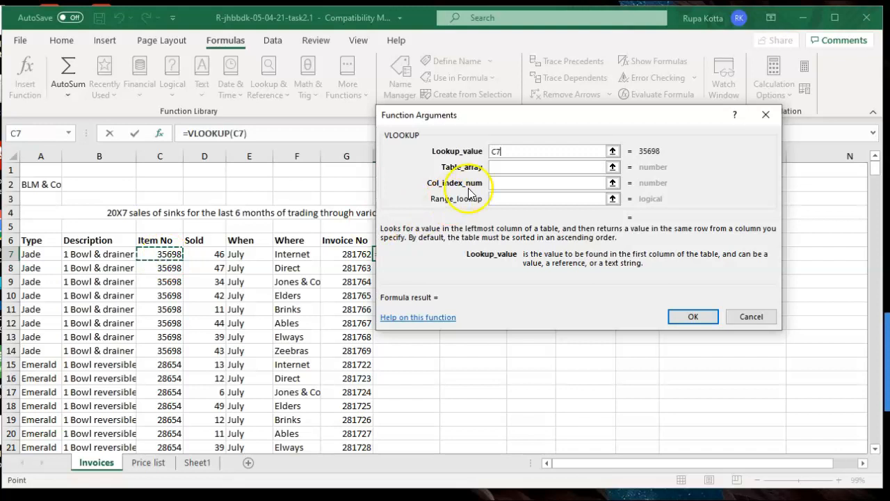
{"action": "left_click", "coordinate": [497, 167]}
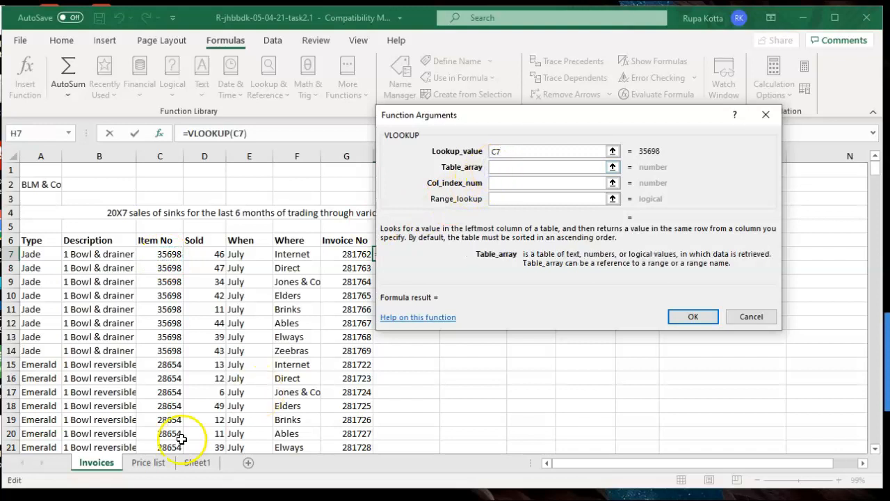
{"action": "left_click", "coordinate": [148, 462]}
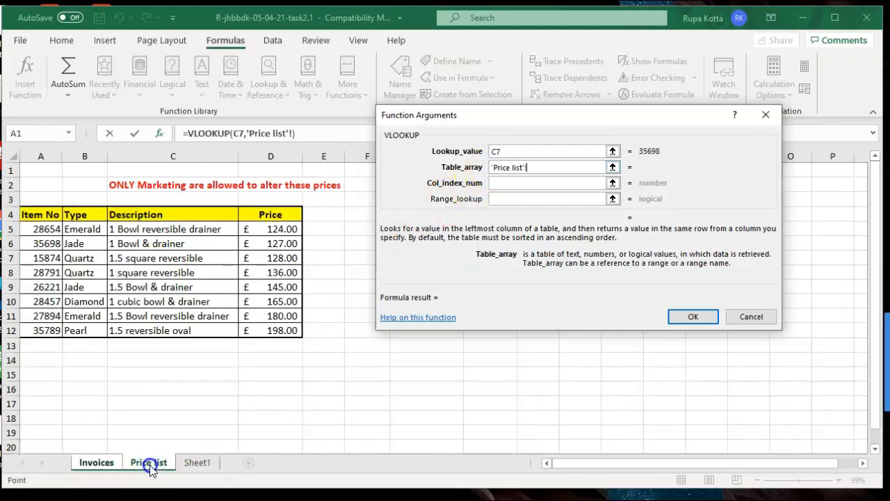
{"action": "left_click", "coordinate": [31, 215]}
{"action": "left_click_drag", "start_coordinate": [31, 215], "coordinate": [246, 328]}
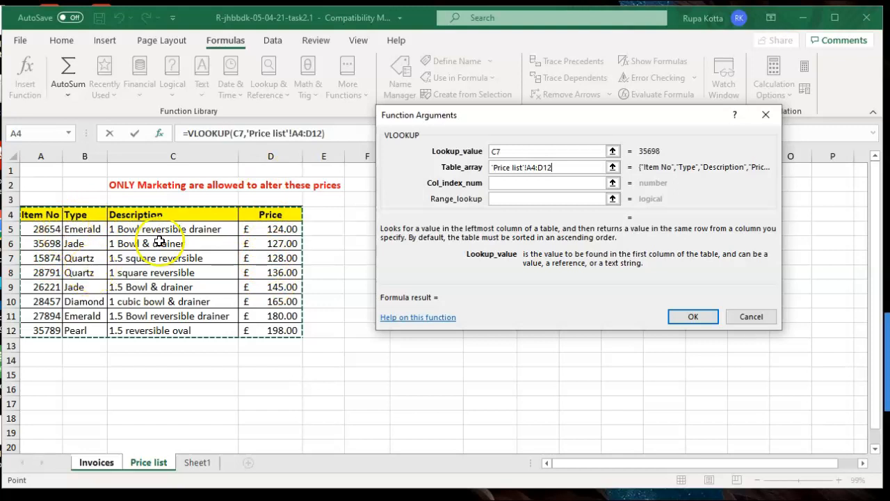
{"action": "left_click", "coordinate": [511, 183]}
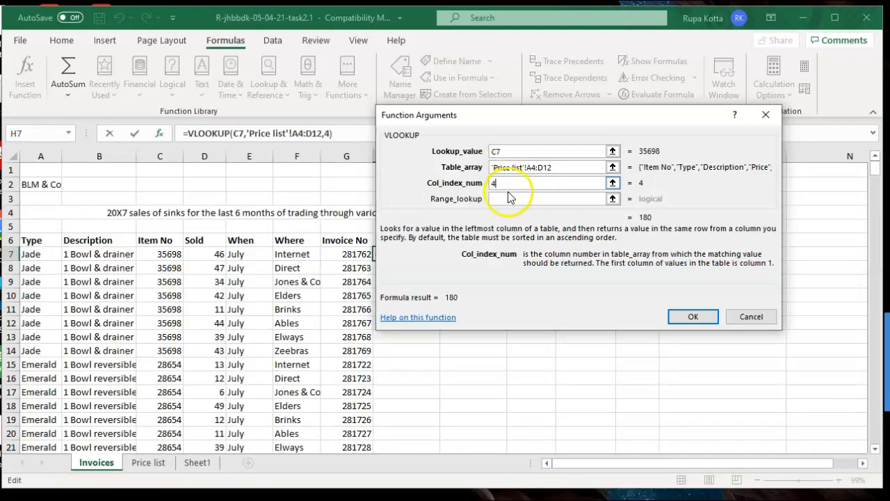
{"action": "left_click", "coordinate": [508, 200]}
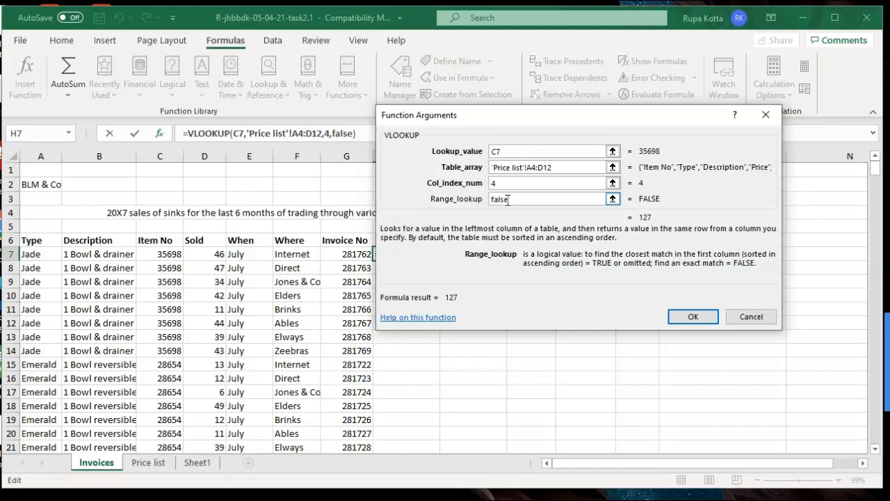
{"action": "key", "text": "Return"}
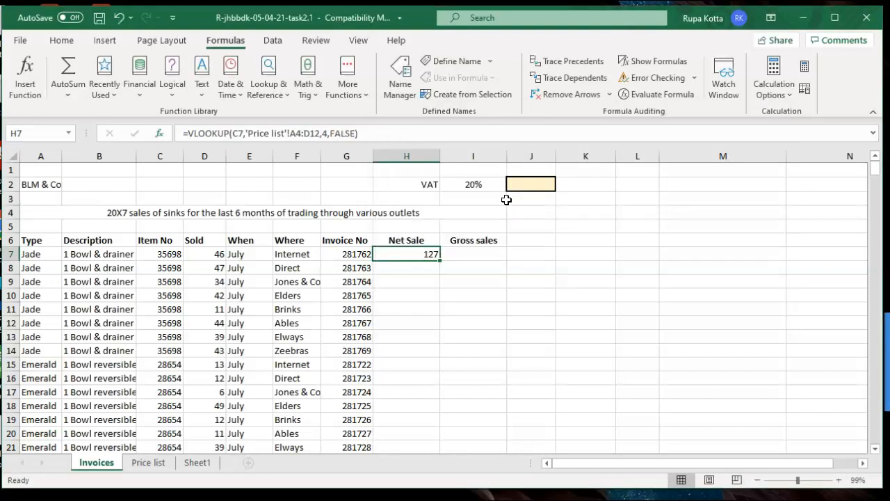
Append *D7 to H7's VLOOKUP formula so the Net Sale becomes 5842
{"action": "left_click", "coordinate": [405, 255]}
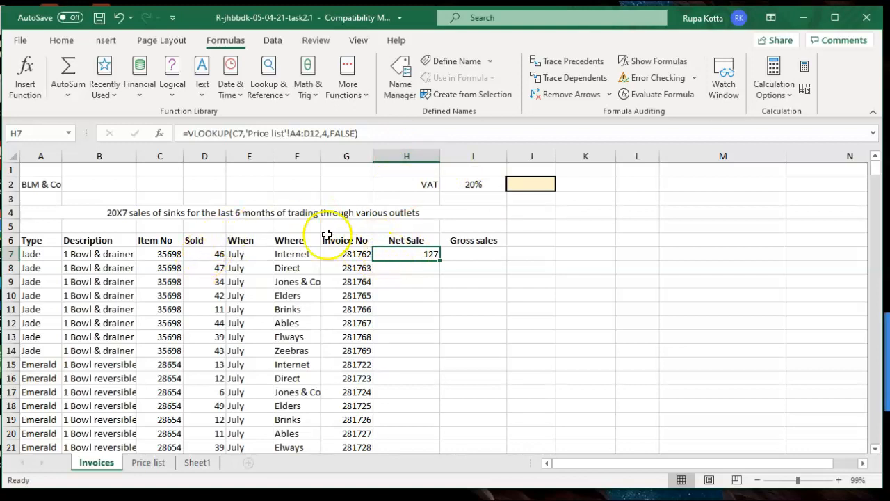
{"action": "left_click", "coordinate": [415, 135]}
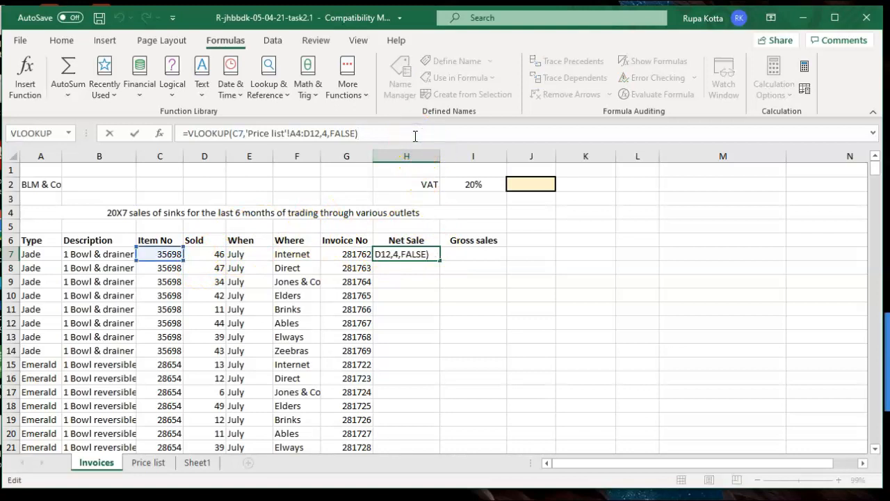
{"action": "left_click", "coordinate": [203, 256]}
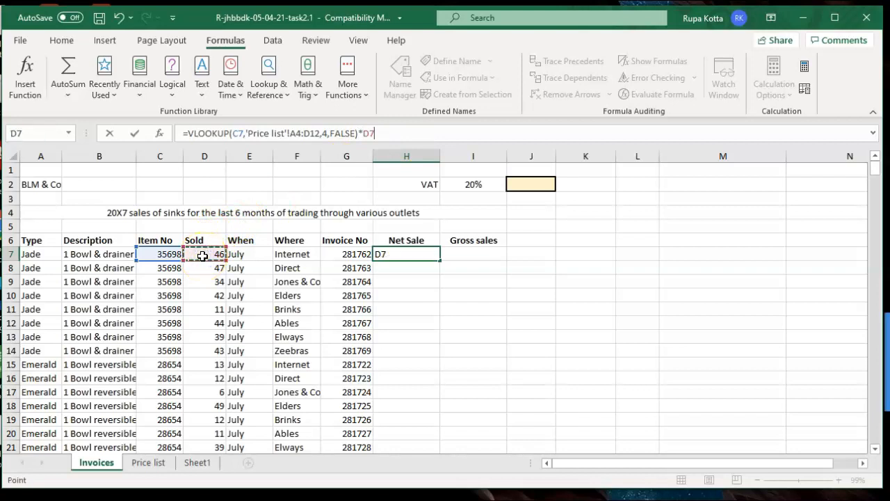
{"action": "key", "text": "Return"}
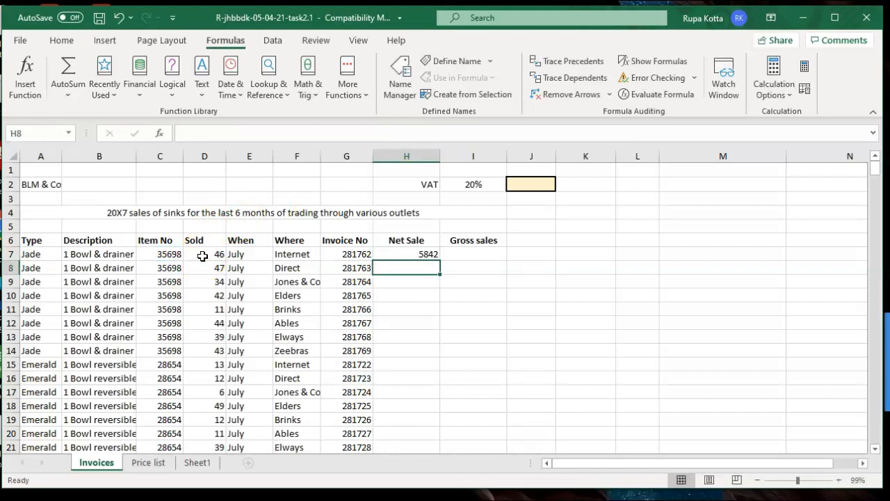
{"action": "left_click", "coordinate": [417, 255]}
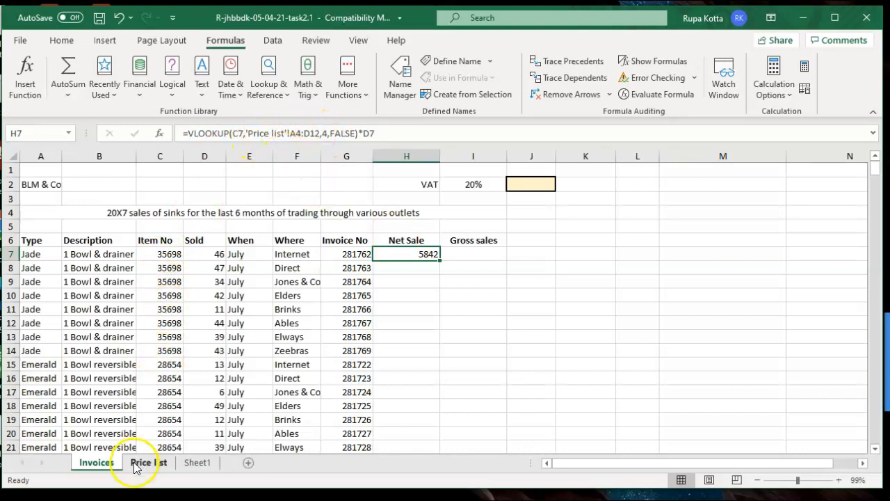
Make H7's lookup range absolute as 'Price list'!$A$4:$D$12, keeping 5842
{"action": "left_click", "coordinate": [292, 133]}
{"action": "type", "text": "$"}
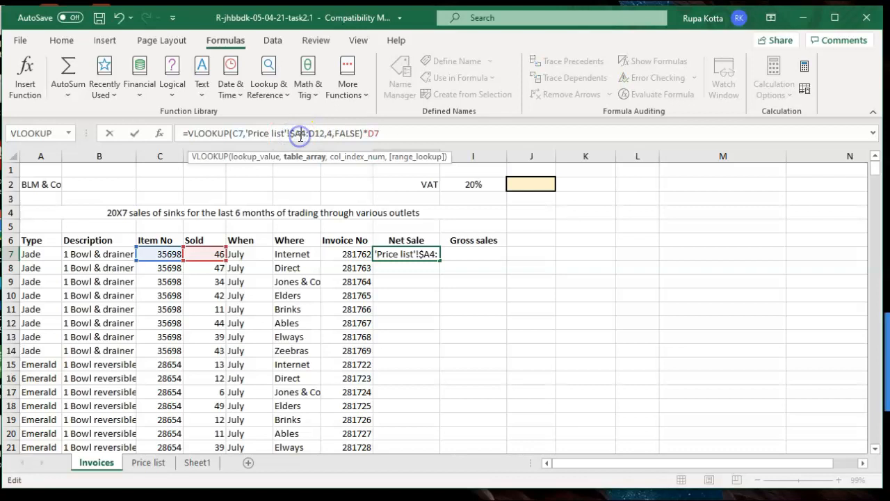
{"action": "left_click", "coordinate": [301, 134]}
{"action": "type", "text": "$"}
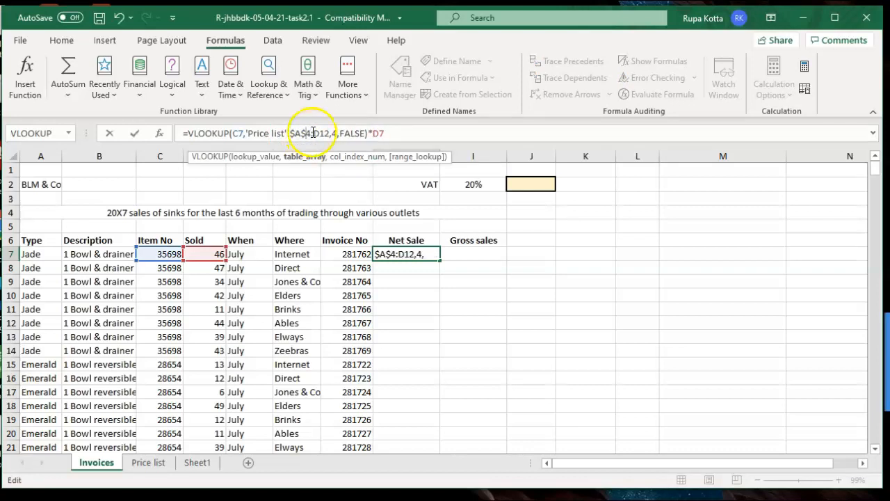
{"action": "left_click", "coordinate": [314, 132]}
{"action": "type", "text": "$"}
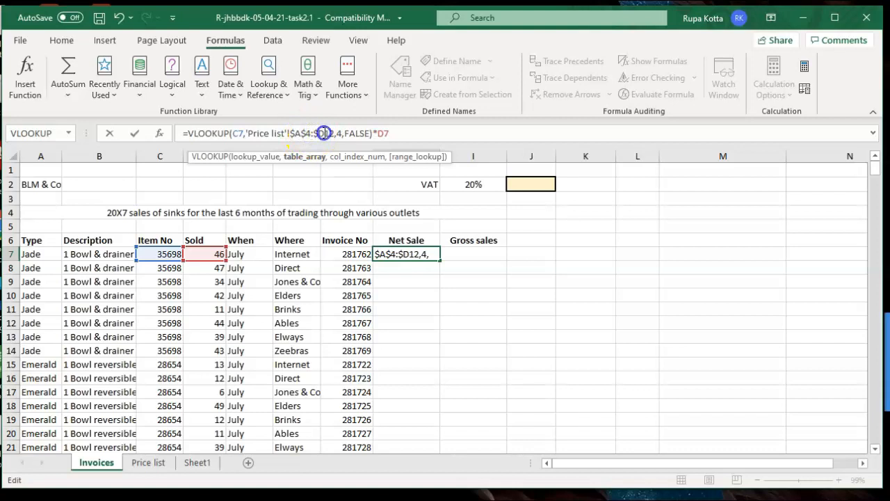
{"action": "left_click", "coordinate": [325, 132]}
{"action": "type", "text": "$"}
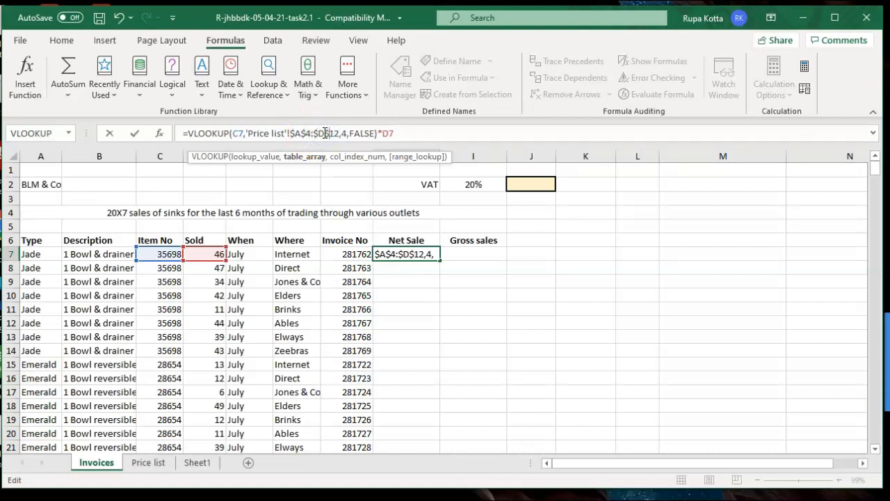
{"action": "key", "text": "Return"}
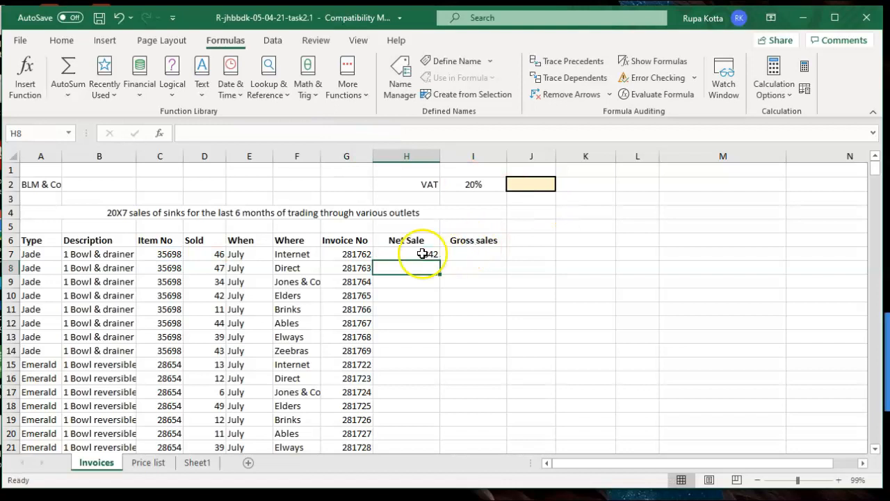
{"action": "left_click", "coordinate": [422, 254]}
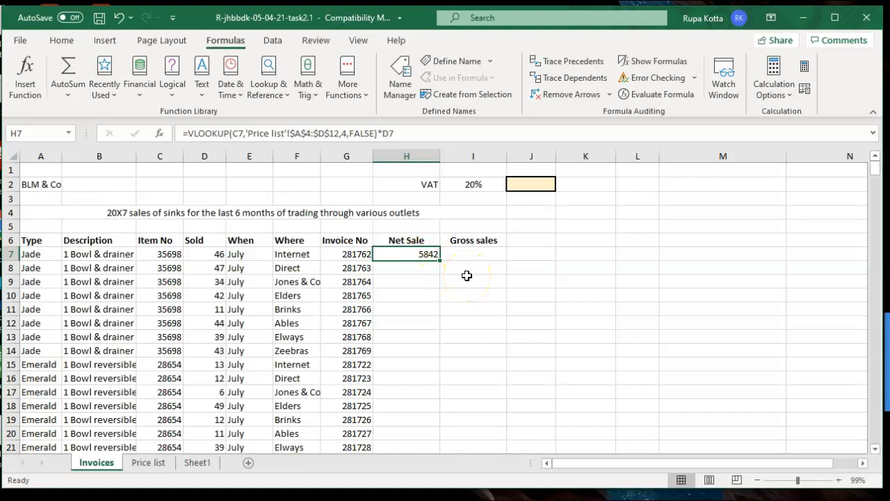
Fill the Net Sale lookup formula from H7 down to H392 and check the bottom rows
{"action": "left_click", "coordinate": [874, 174]}
{"action": "mouse_move", "coordinate": [874, 174]}
{"action": "left_mouse_down"}
{"action": "mouse_move", "coordinate": [876, 415]}
{"action": "mouse_move", "coordinate": [874, 164]}
{"action": "left_mouse_up"}
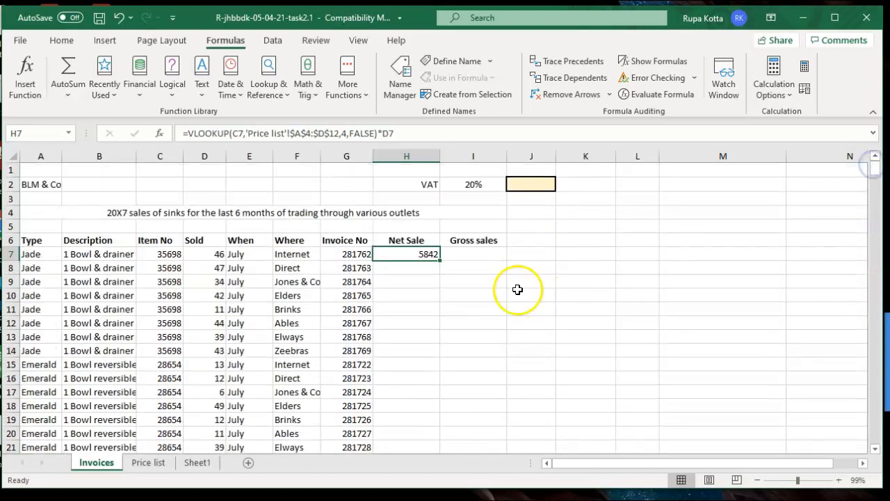
{"action": "double_click", "coordinate": [441, 263]}
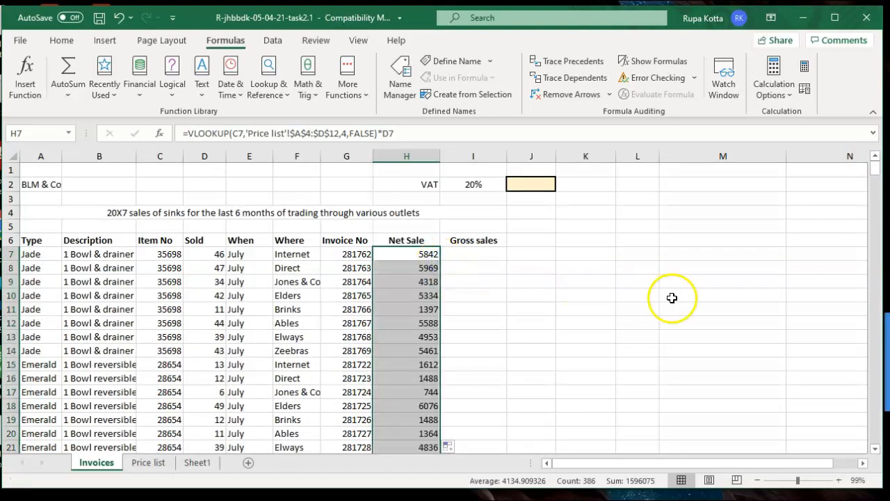
{"action": "left_click_drag", "start_coordinate": [874, 173], "coordinate": [875, 454]}
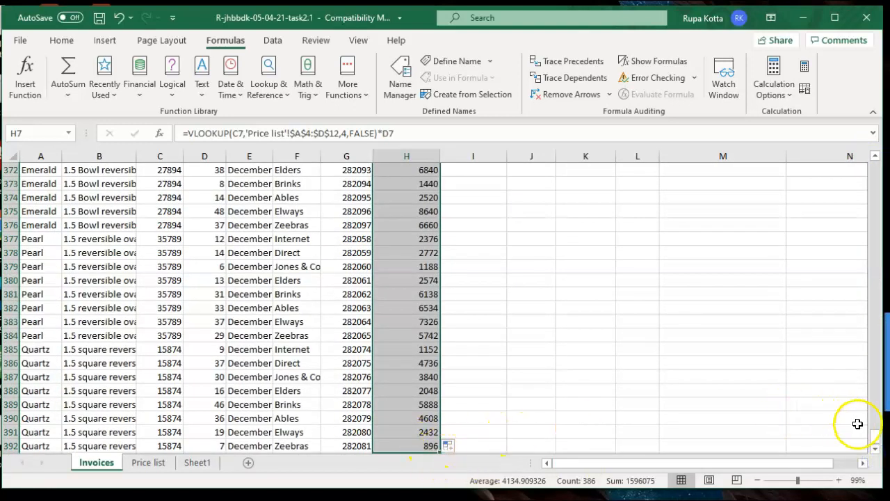
{"action": "left_click_drag", "start_coordinate": [875, 439], "coordinate": [875, 167]}
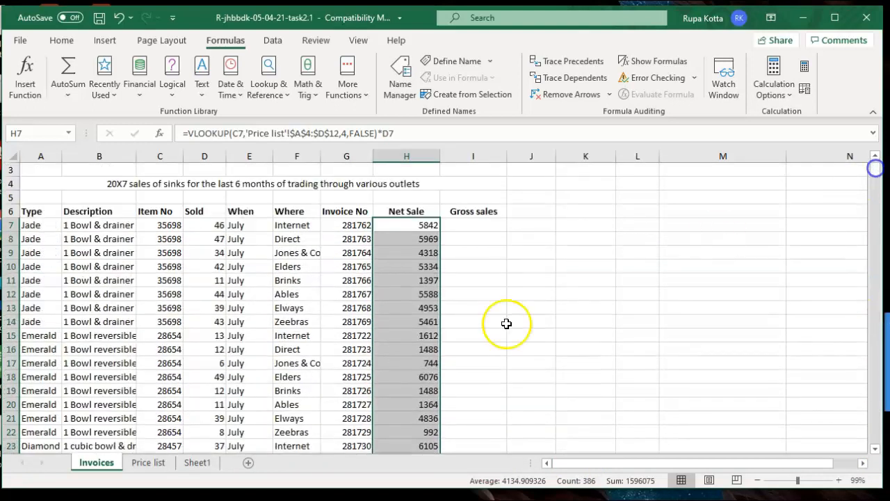
{"action": "left_click", "coordinate": [195, 463]}
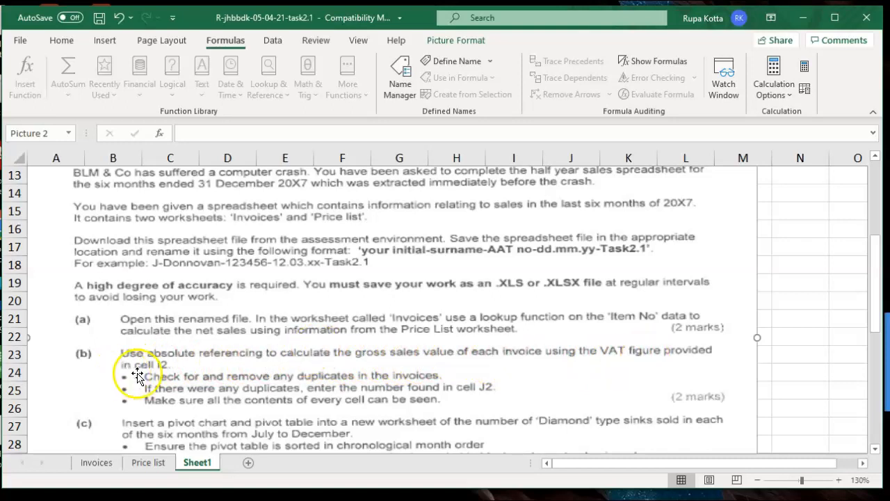
{"action": "left_click", "coordinate": [91, 463]}
{"action": "left_click", "coordinate": [474, 224]}
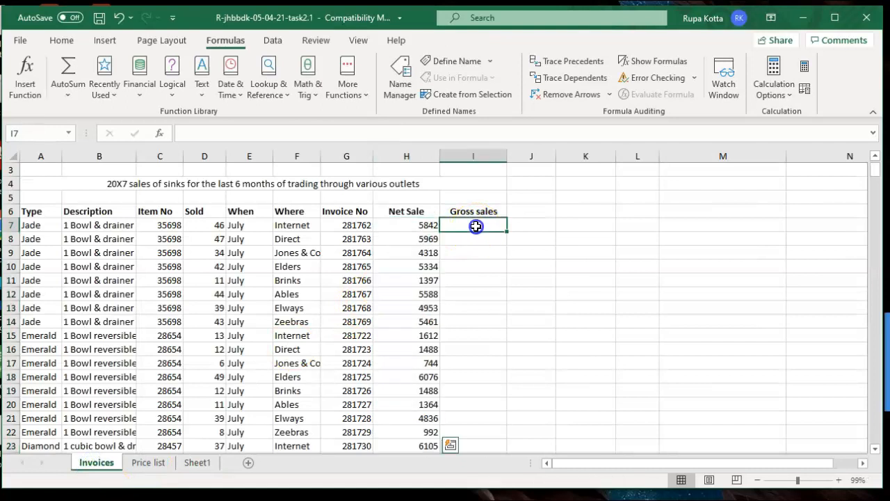
{"action": "left_click", "coordinate": [878, 157]}
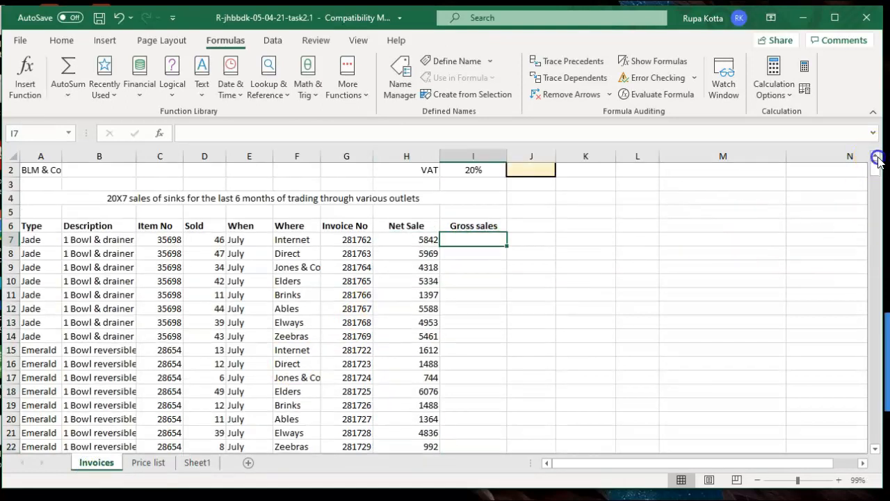
{"action": "left_click", "coordinate": [877, 157]}
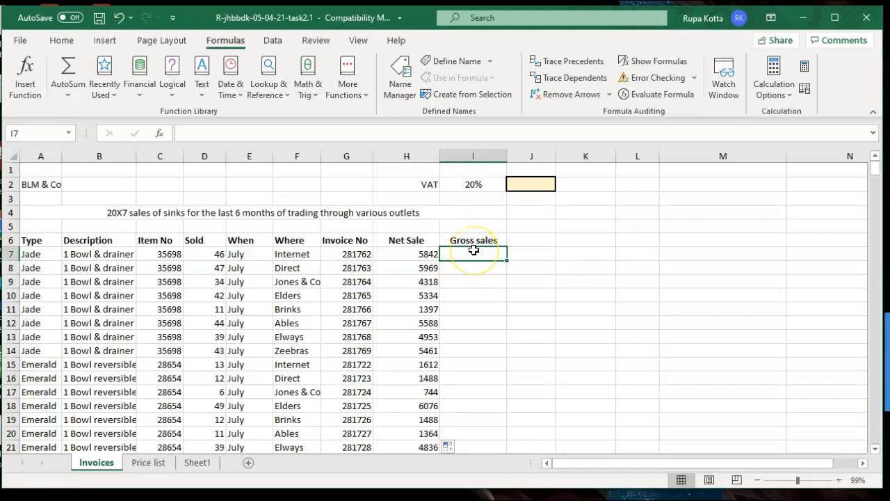
Enter =H7+(H7*$I$2) in I7, locking the VAT rate reference absolutely
{"action": "type", "text": "="}
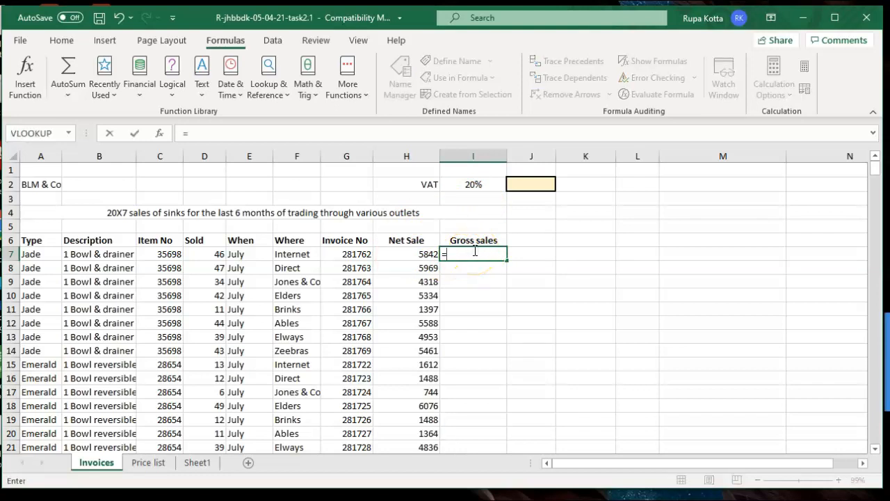
{"action": "left_click", "coordinate": [423, 253]}
{"action": "type", "text": "+"}
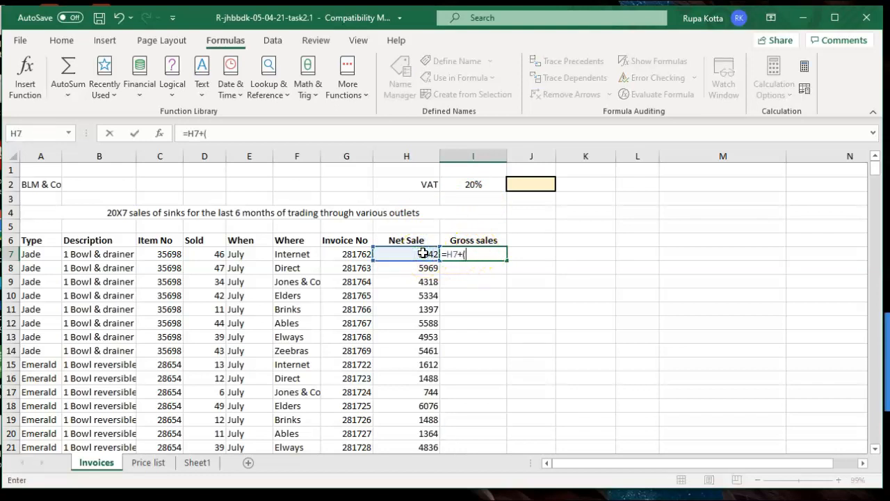
{"action": "type", "text": "("}
{"action": "left_click", "coordinate": [424, 252]}
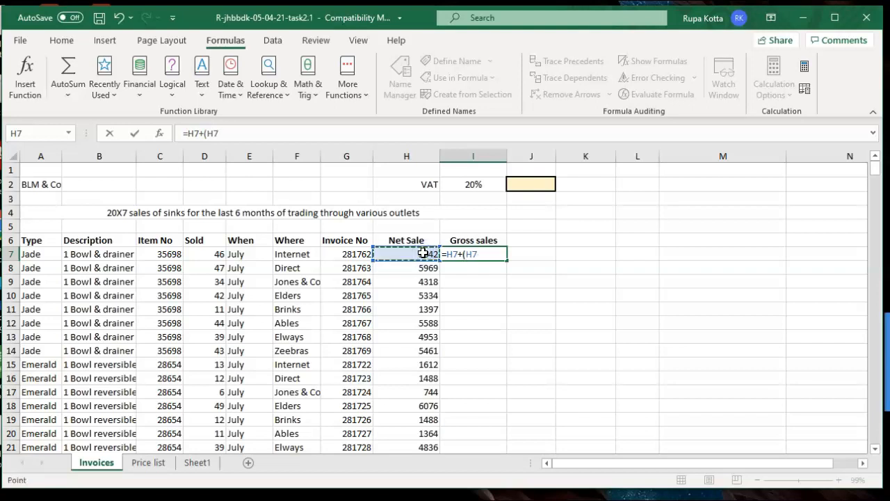
{"action": "type", "text": "*"}
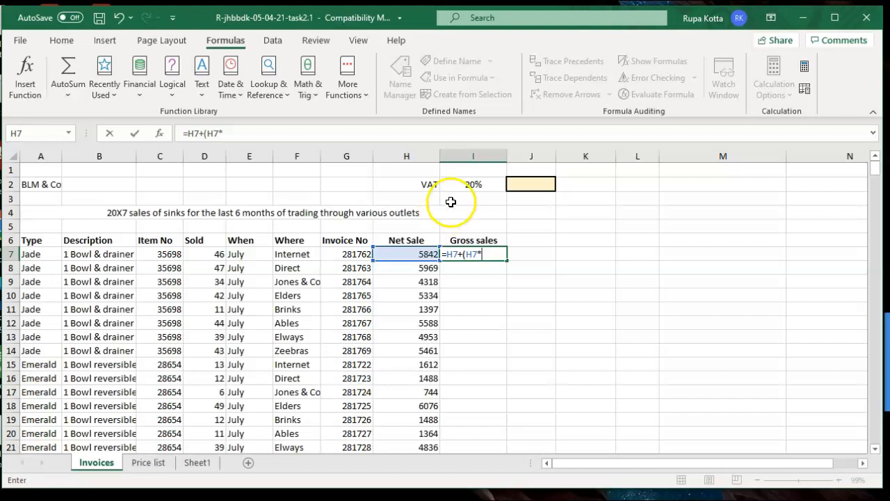
{"action": "left_click", "coordinate": [468, 185]}
{"action": "type", "text": ")"}
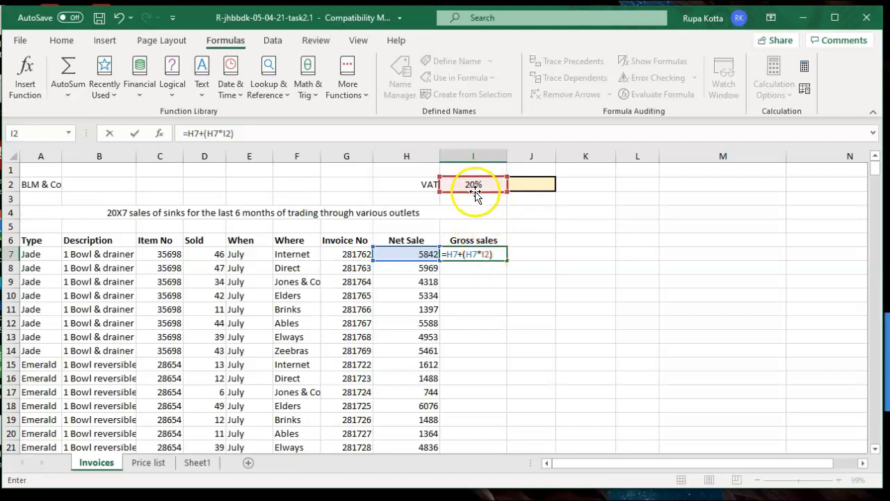
{"action": "left_click", "coordinate": [483, 255]}
{"action": "type", "text": "$"}
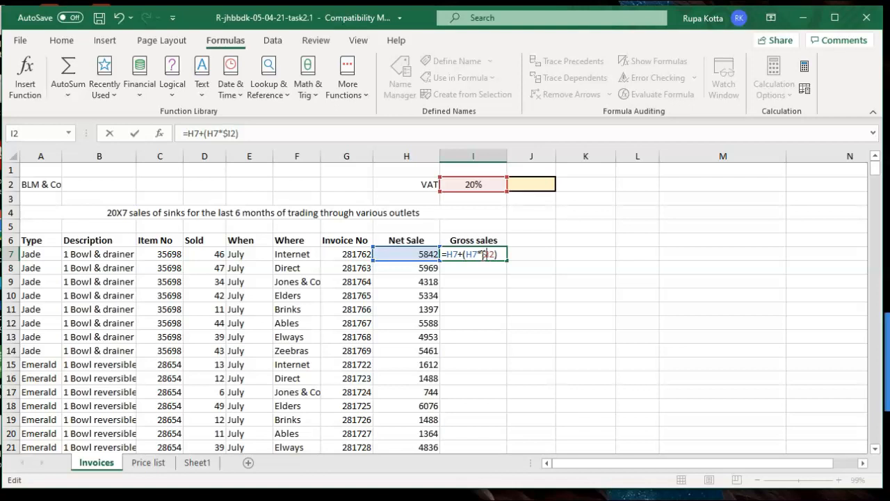
{"action": "left_click", "coordinate": [491, 255]}
{"action": "type", "text": "$"}
{"action": "key", "text": "Return"}
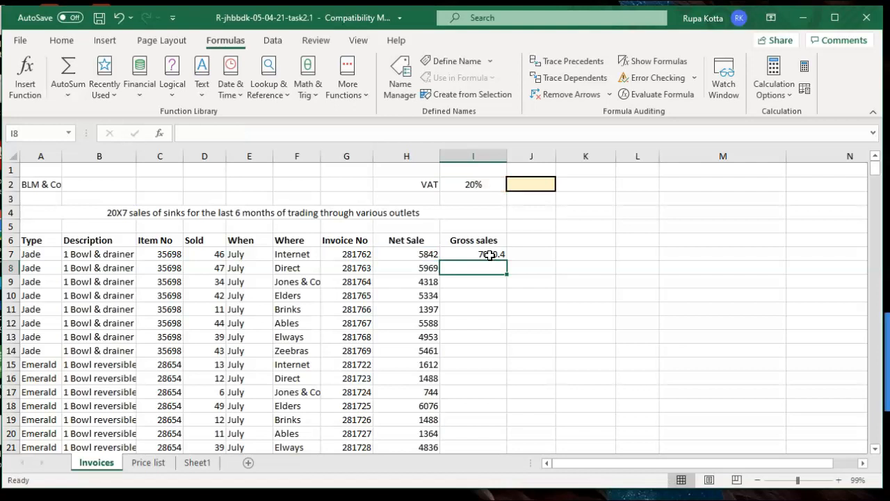
Copy the gross sales formula down column I, giving 7010.4 for the first invoice
{"action": "left_click", "coordinate": [490, 254]}
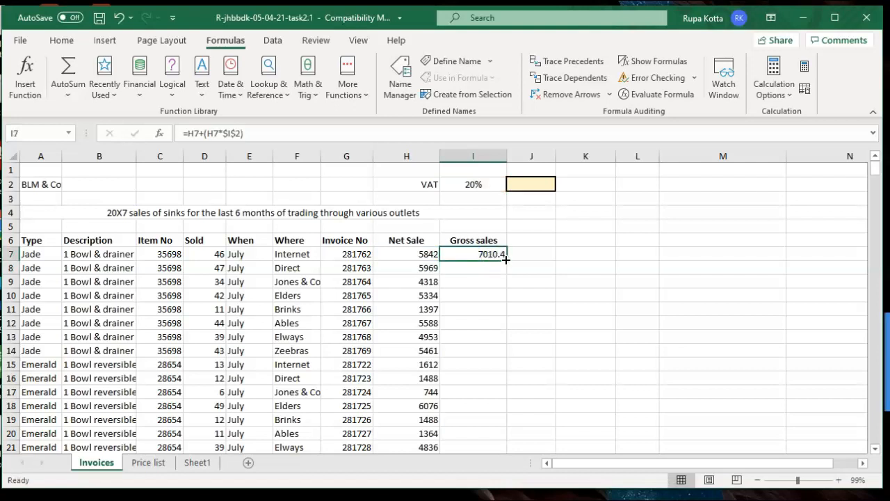
{"action": "double_click", "coordinate": [506, 259]}
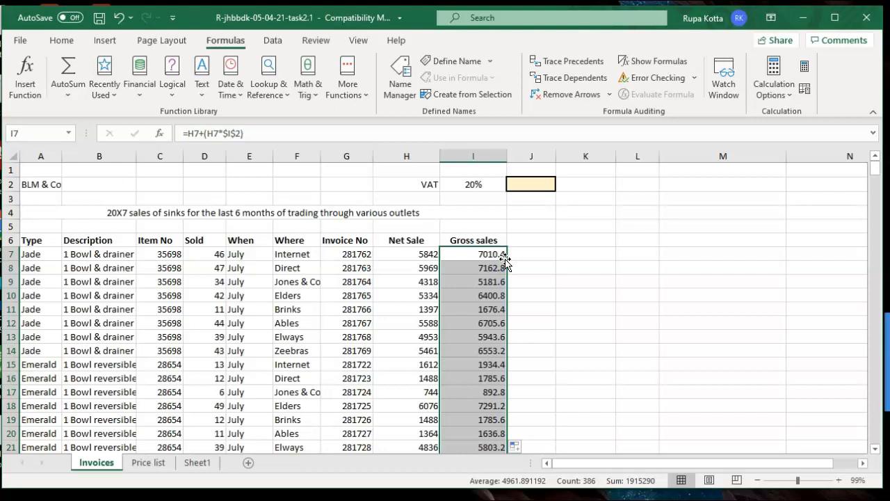
{"action": "left_click", "coordinate": [575, 280]}
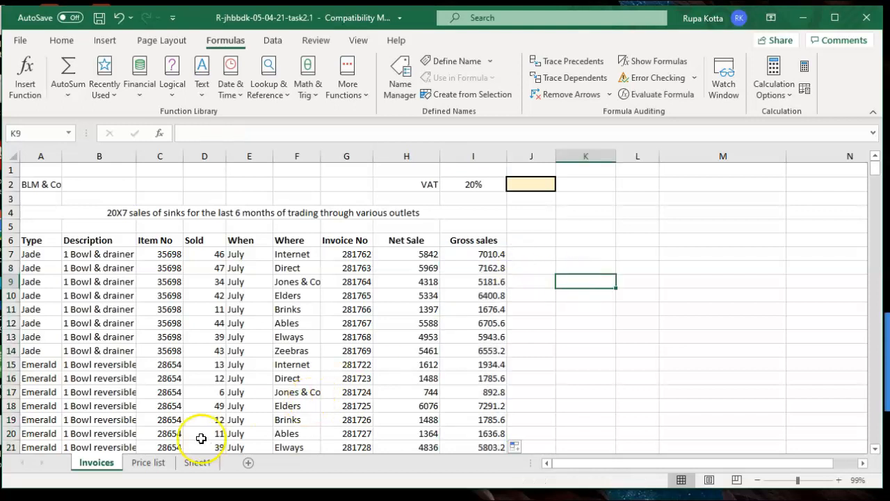
{"action": "left_click", "coordinate": [187, 465]}
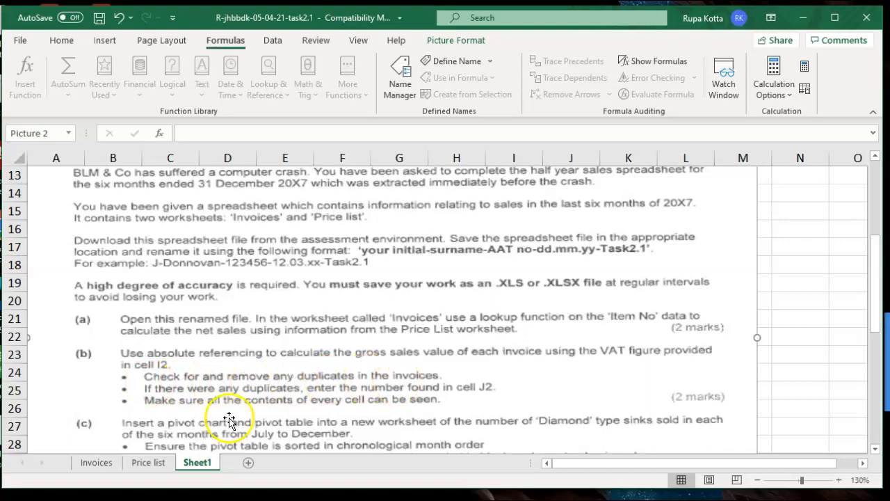
{"action": "left_click", "coordinate": [104, 462]}
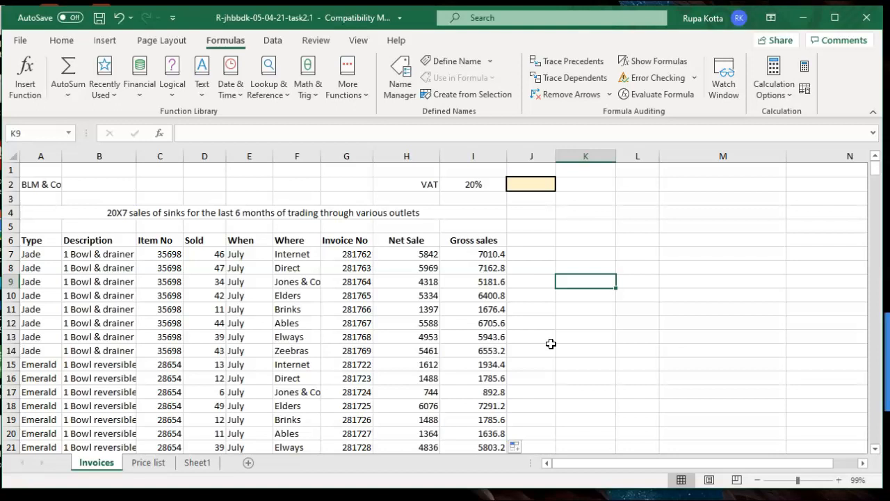
Select the invoice table from the Type header in A6 down to I392, then scroll back up
{"action": "left_click", "coordinate": [50, 242]}
{"action": "left_click_drag", "start_coordinate": [50, 242], "coordinate": [487, 478]}
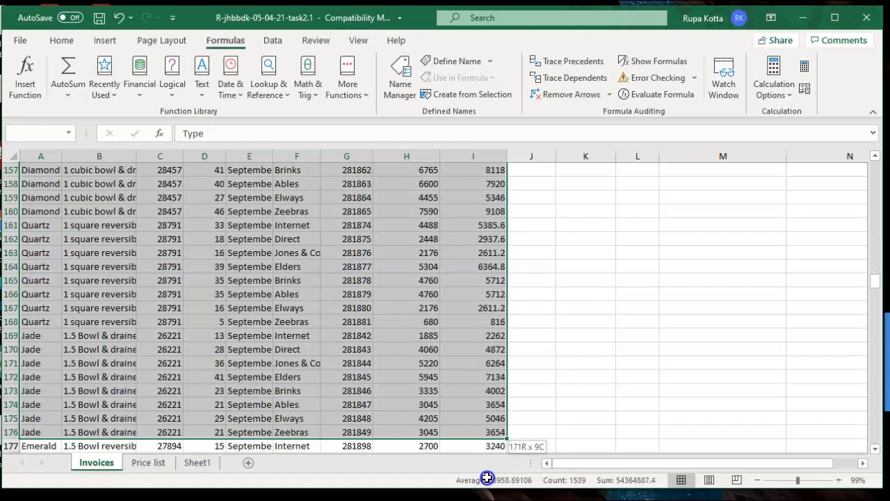
{"action": "left_click_drag", "start_coordinate": [487, 478], "coordinate": [487, 478]}
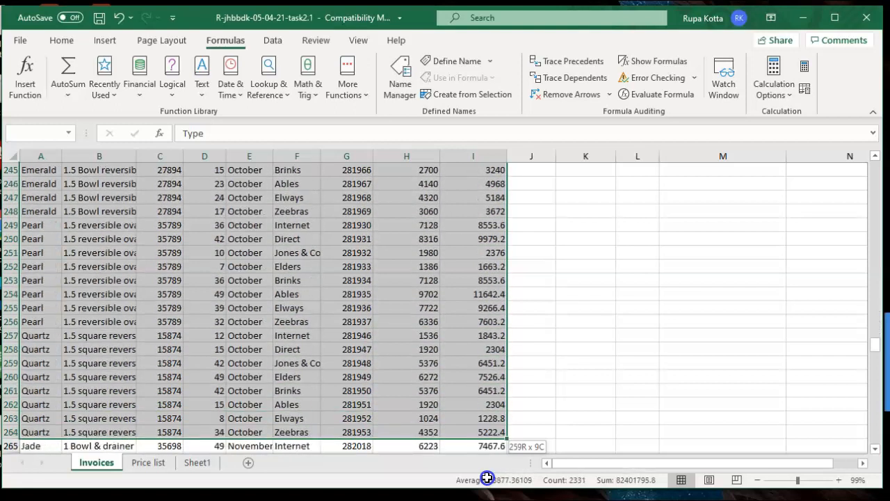
{"action": "left_click_drag", "start_coordinate": [487, 478], "coordinate": [484, 440]}
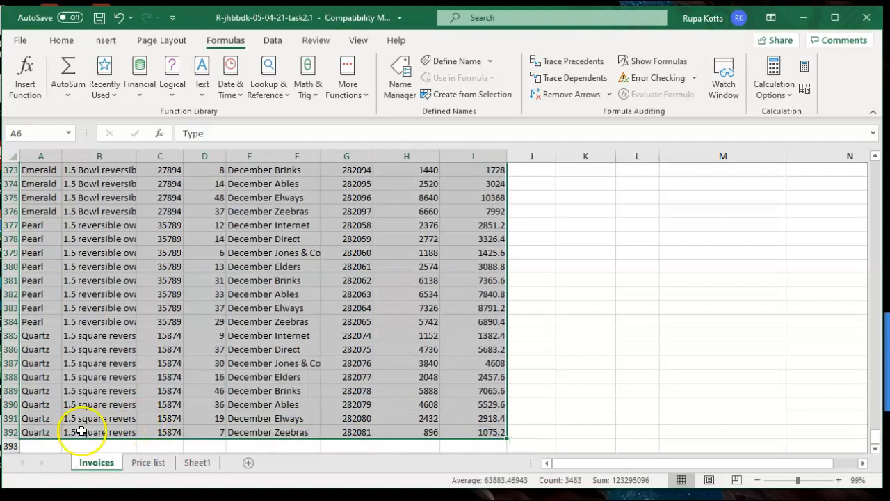
{"action": "left_click", "coordinate": [29, 475]}
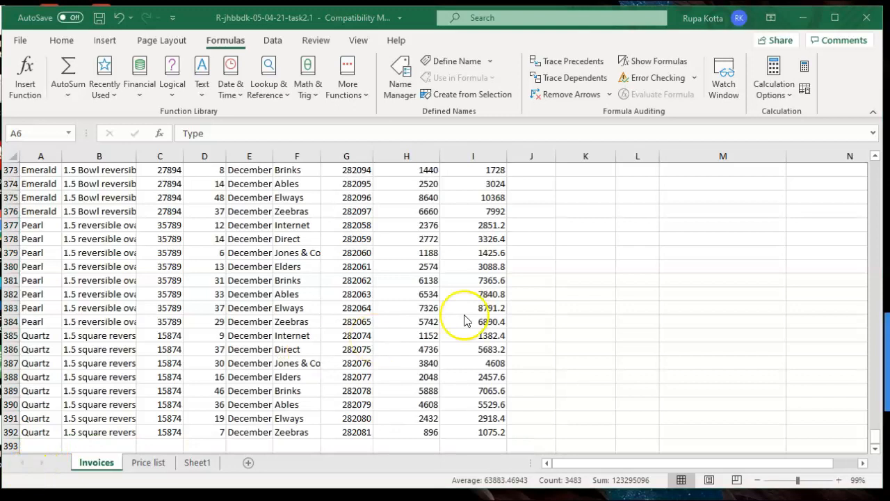
{"action": "left_click", "coordinate": [874, 439]}
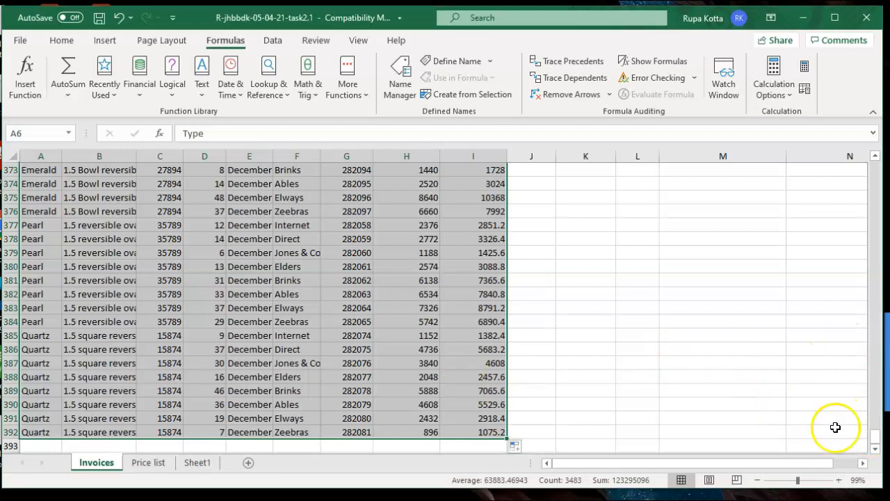
{"action": "left_click_drag", "start_coordinate": [874, 440], "coordinate": [874, 167]}
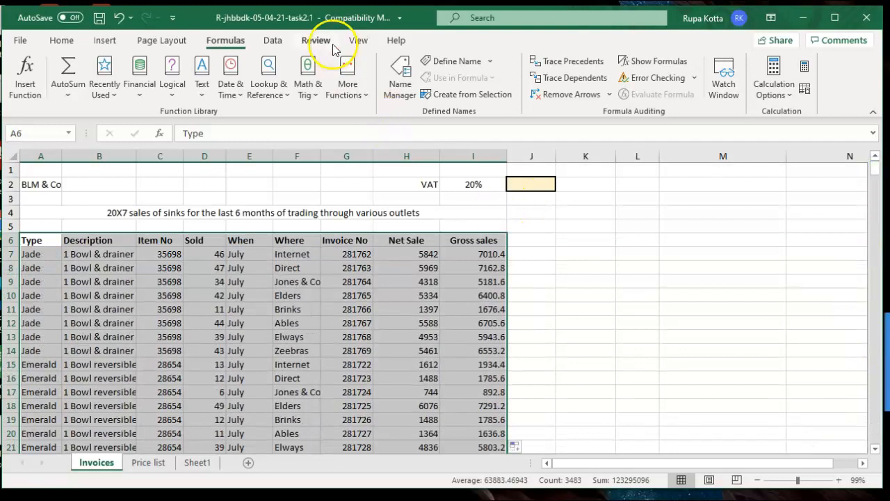
Remove duplicates checking only the Invoice No column, which removes 2 duplicate invoices
{"action": "left_click", "coordinate": [274, 41]}
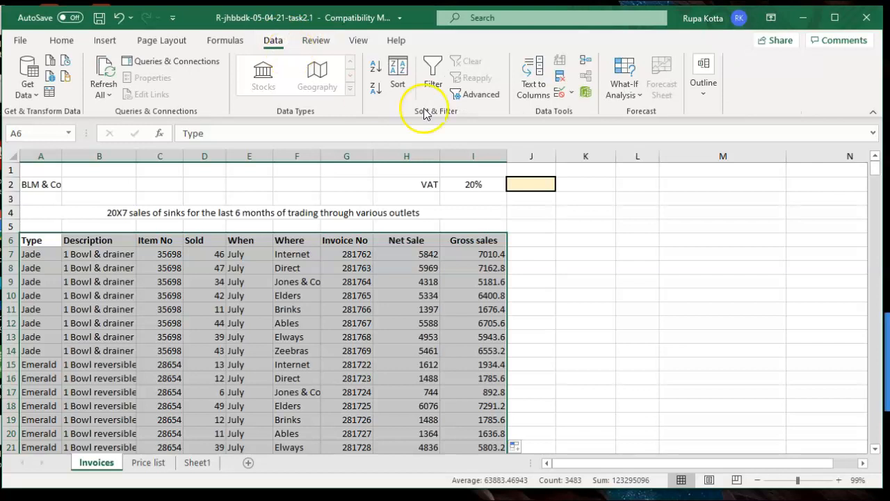
{"action": "left_click", "coordinate": [561, 78]}
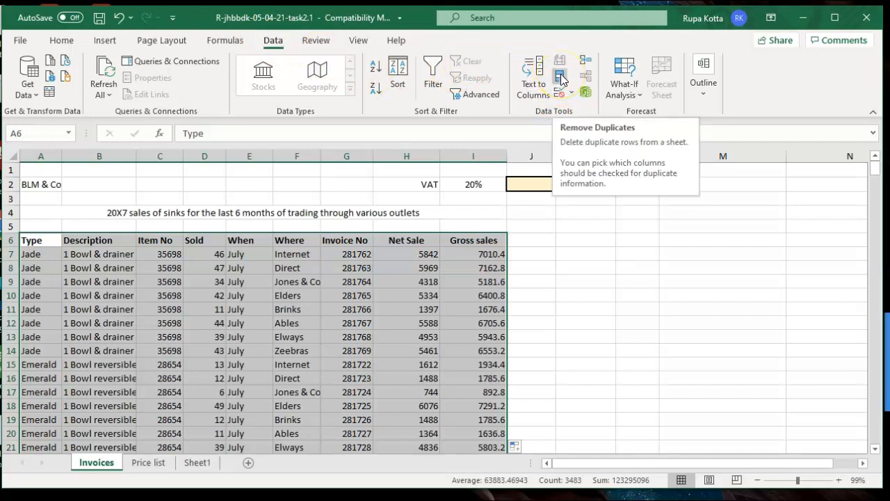
{"action": "left_click", "coordinate": [561, 78]}
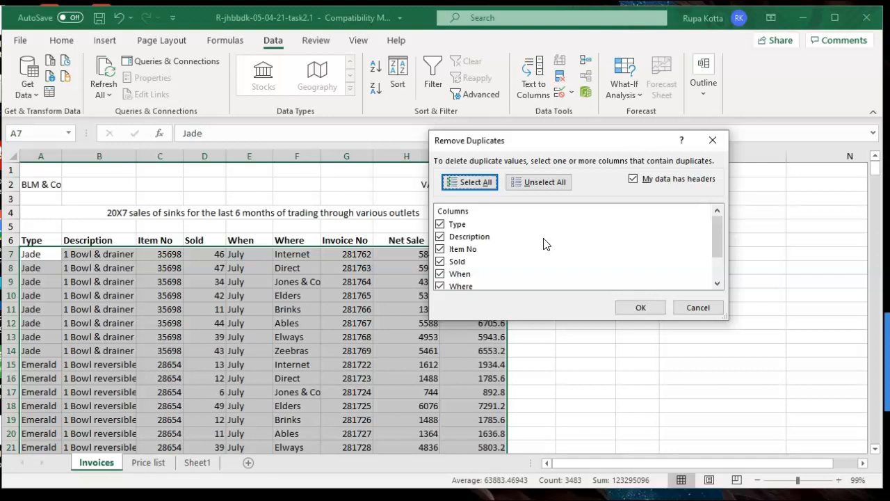
{"action": "left_click", "coordinate": [545, 184]}
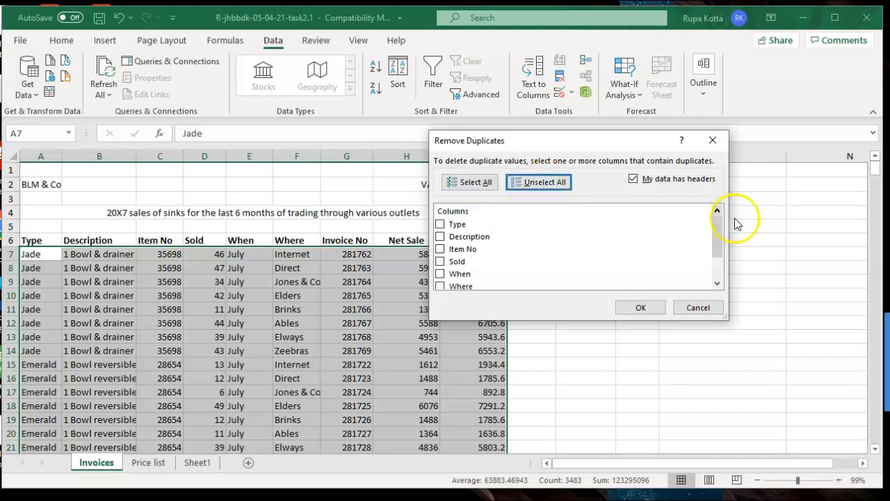
{"action": "left_click_drag", "start_coordinate": [716, 238], "coordinate": [716, 250]}
{"action": "left_click", "coordinate": [440, 262]}
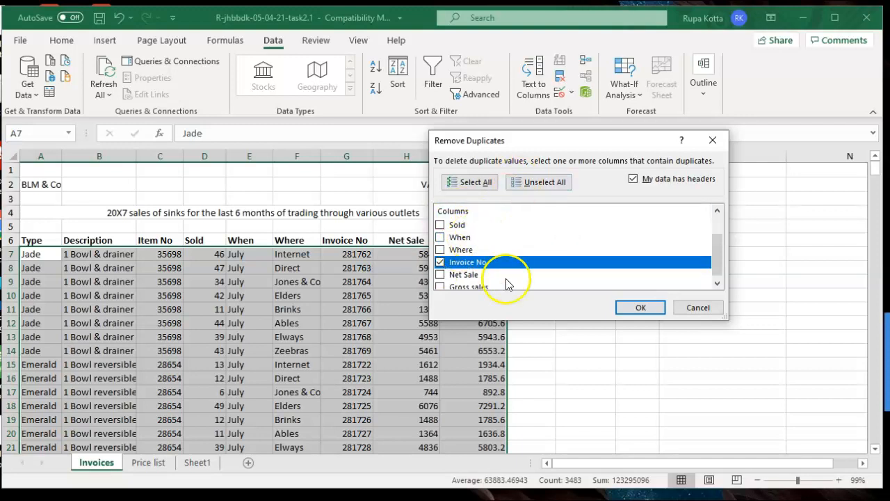
{"action": "left_click", "coordinate": [628, 309]}
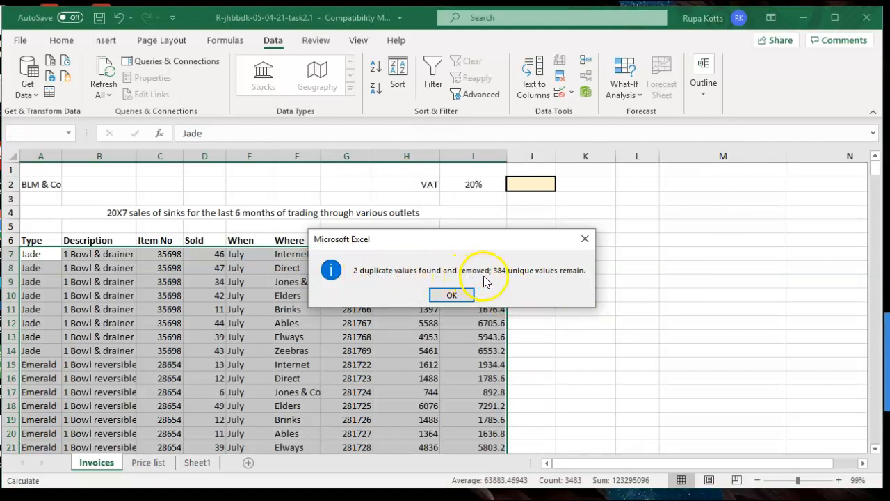
Dismiss the duplicates-removed message and review the task instructions on Sheet1
{"action": "left_click", "coordinate": [453, 296]}
{"action": "left_click", "coordinate": [630, 289]}
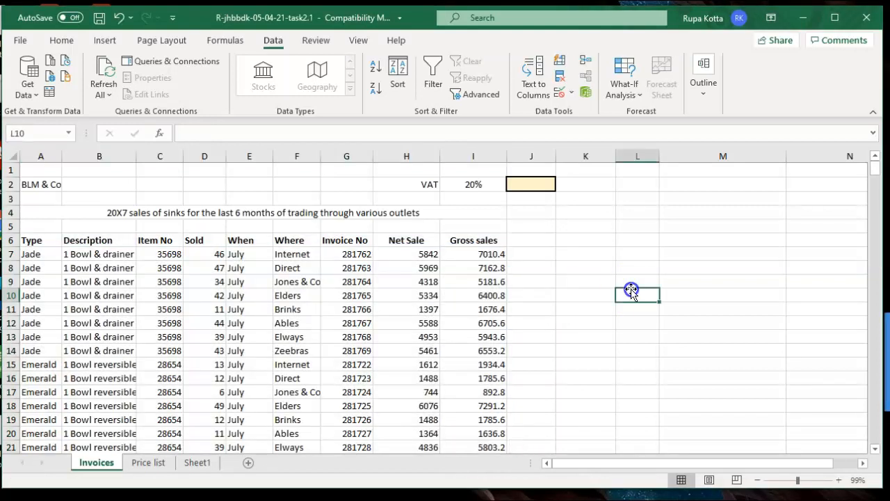
{"action": "left_click_drag", "start_coordinate": [876, 176], "coordinate": [875, 254]}
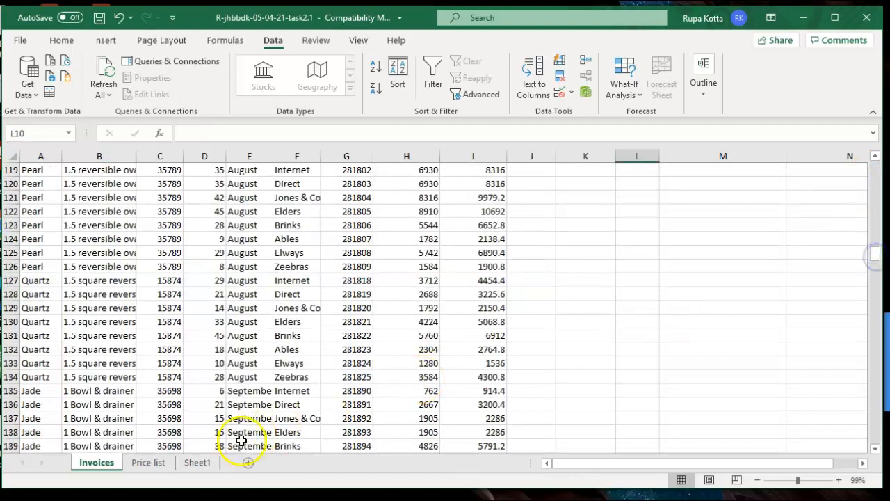
{"action": "left_click", "coordinate": [198, 463]}
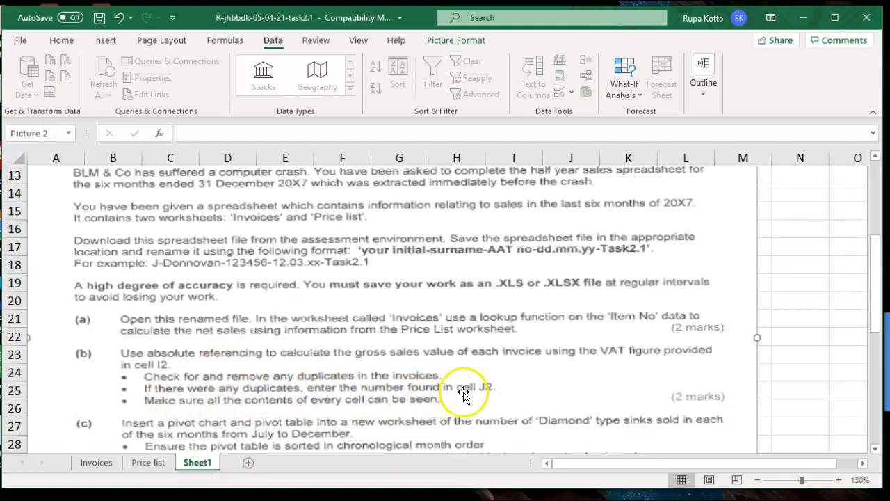
{"action": "left_click", "coordinate": [104, 464]}
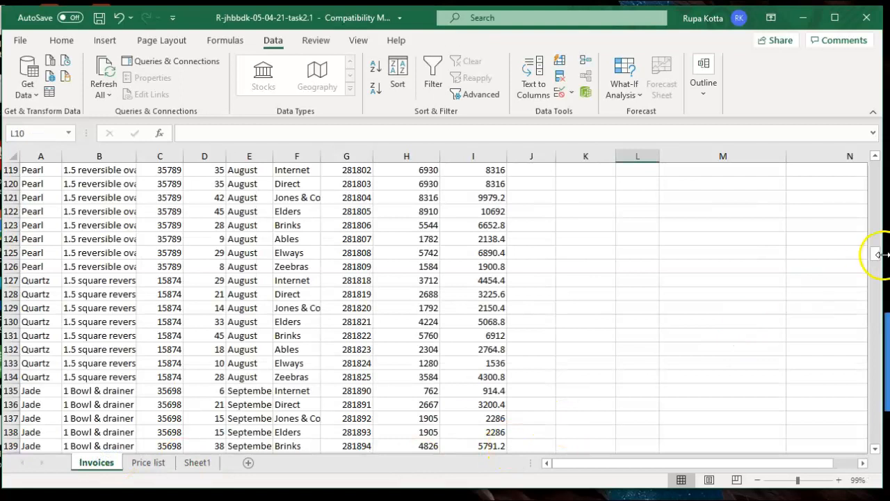
{"action": "left_click_drag", "start_coordinate": [875, 257], "coordinate": [873, 169]}
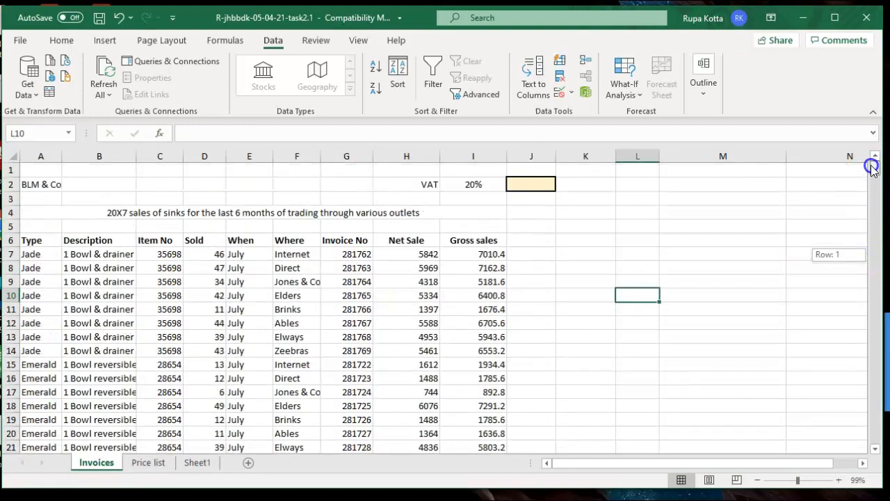
Enter 2 in J2 as the duplicate count, then recheck the Sheet1 instructions
{"action": "left_click", "coordinate": [545, 185]}
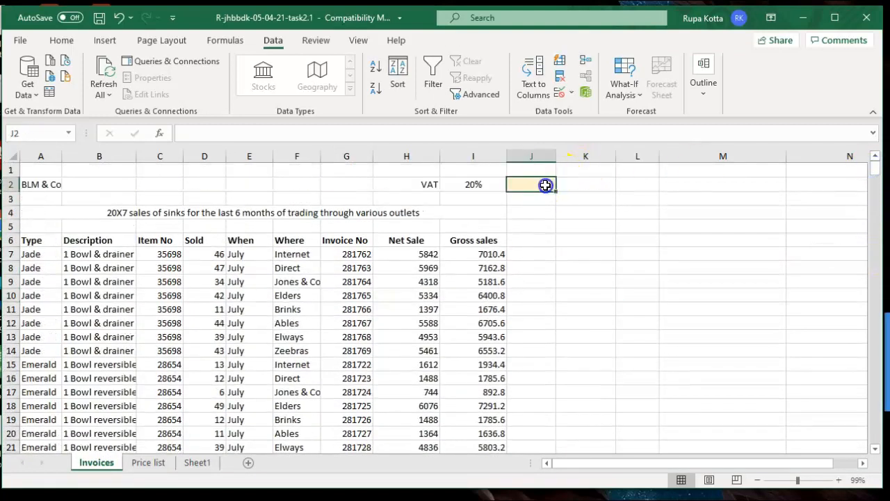
{"action": "type", "text": "2"}
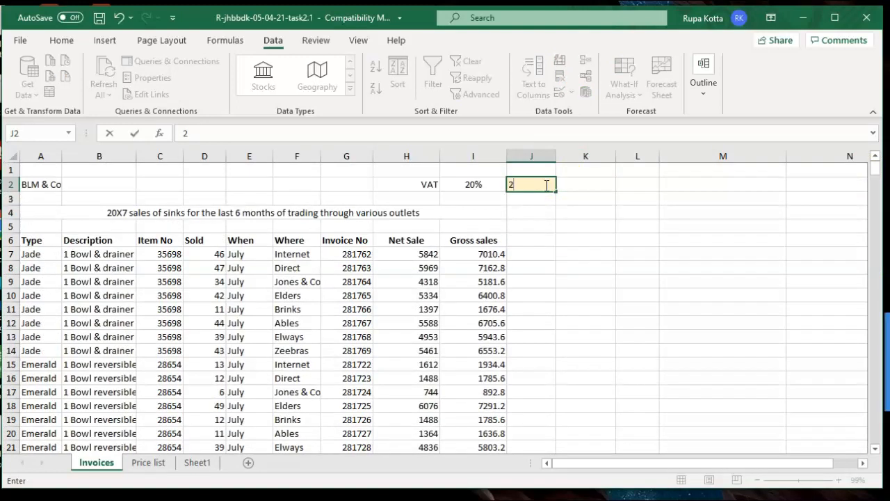
{"action": "left_click", "coordinate": [612, 297]}
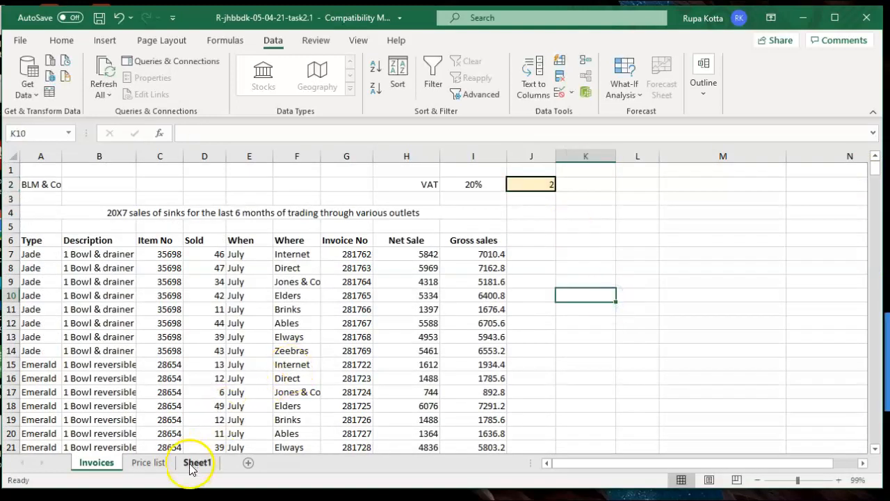
{"action": "left_click", "coordinate": [195, 464]}
{"action": "left_click", "coordinate": [178, 409]}
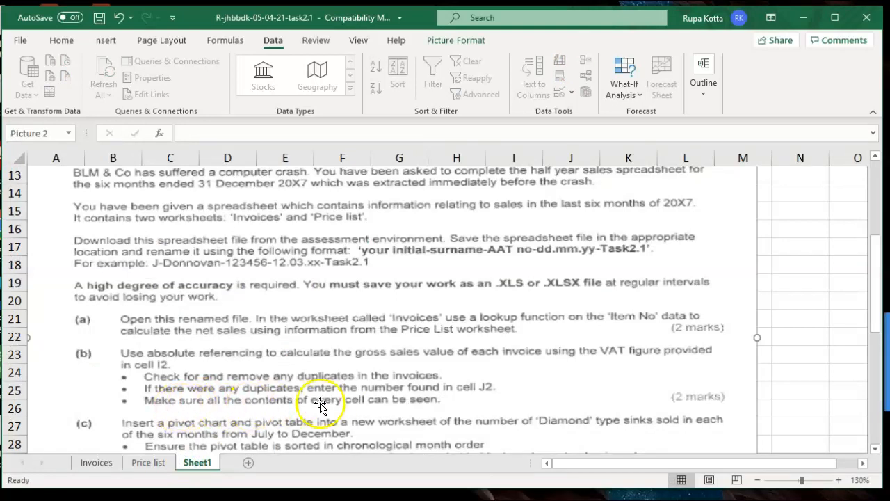
{"action": "left_click", "coordinate": [112, 464]}
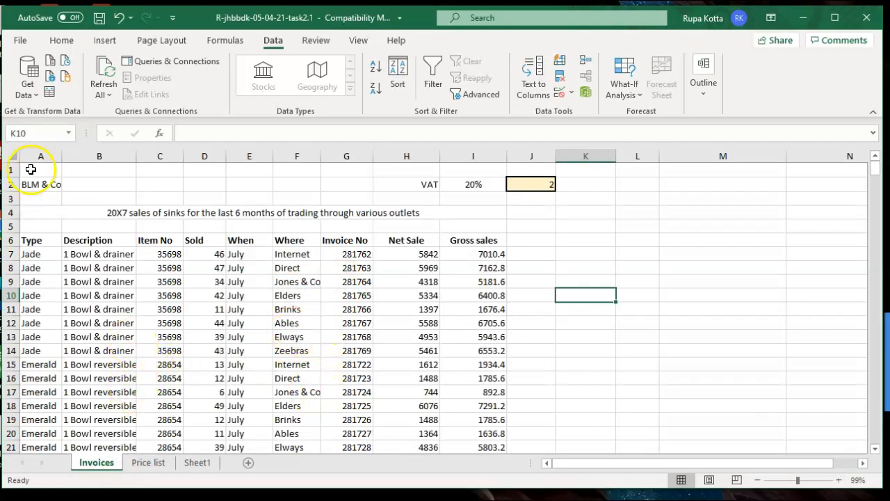
AutoFit the width of all columns on the Invoices sheet via Home > Format
{"action": "left_click", "coordinate": [10, 155]}
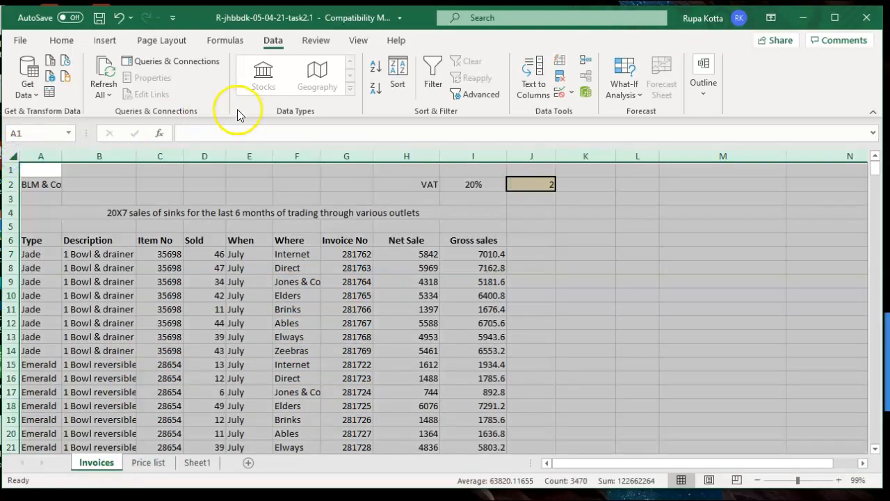
{"action": "left_click", "coordinate": [59, 42]}
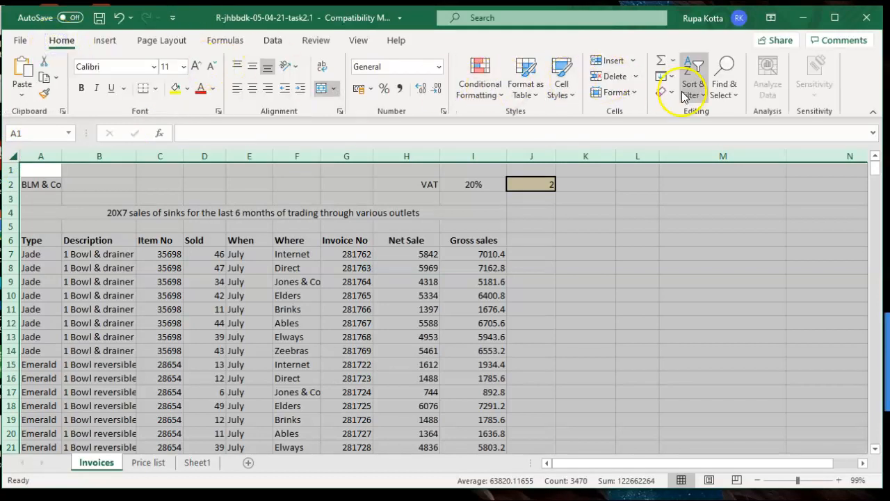
{"action": "left_click", "coordinate": [630, 93]}
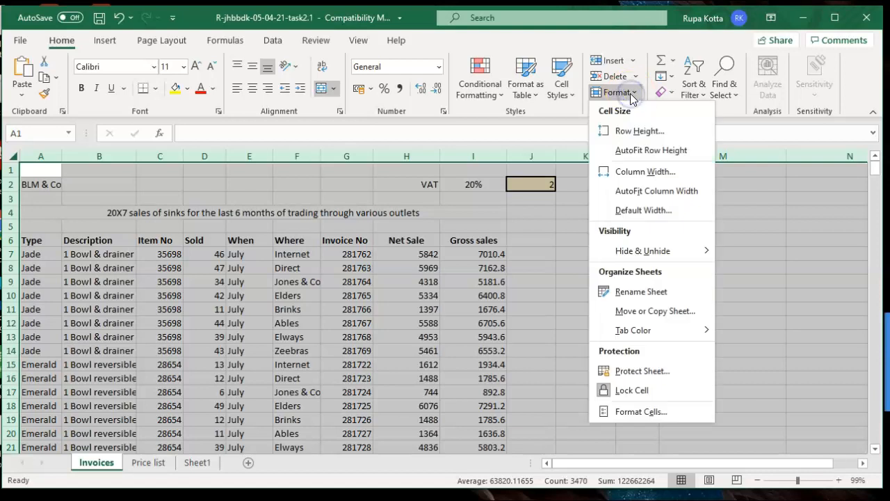
{"action": "left_click", "coordinate": [640, 193]}
{"action": "left_click", "coordinate": [703, 272]}
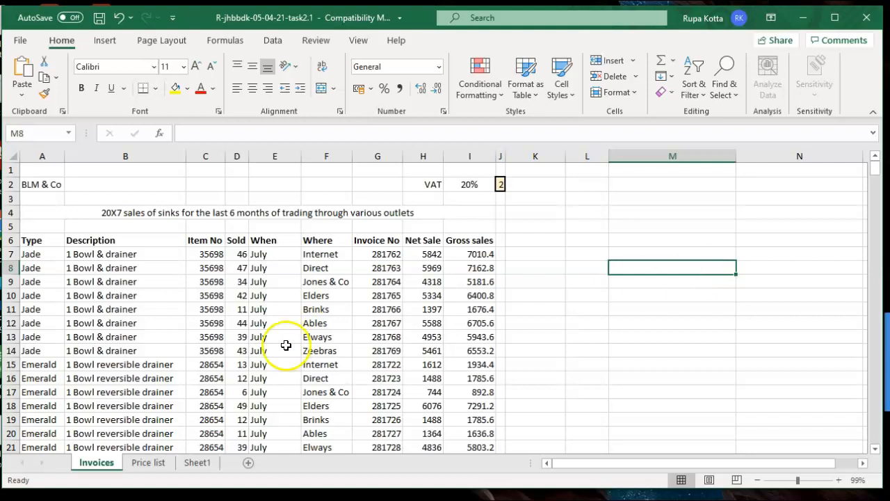
{"action": "left_click", "coordinate": [194, 462]}
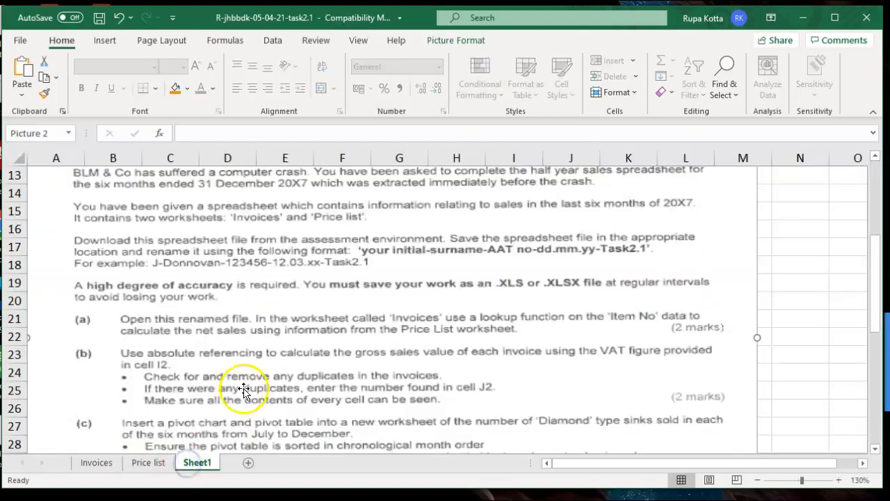
Scroll Sheet1's brief to read part (c) on the Diamond sink pivot chart, then return to Invoices
{"action": "left_click", "coordinate": [875, 449]}
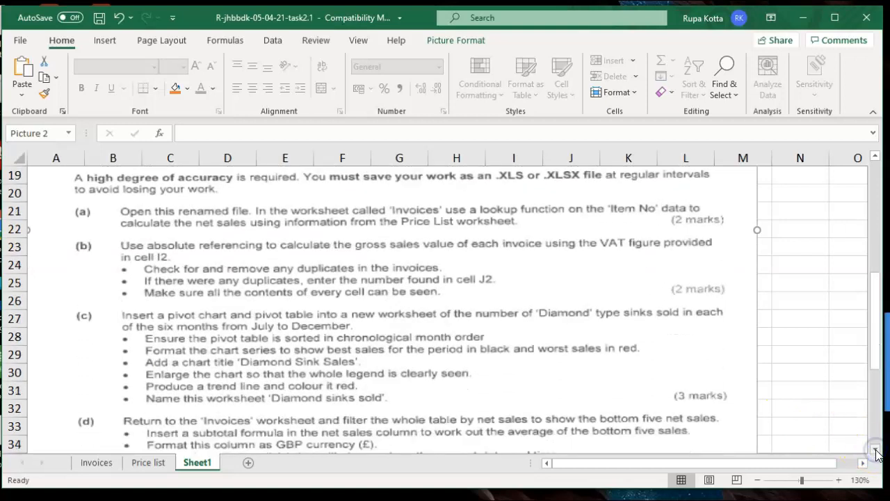
{"action": "left_click", "coordinate": [875, 451]}
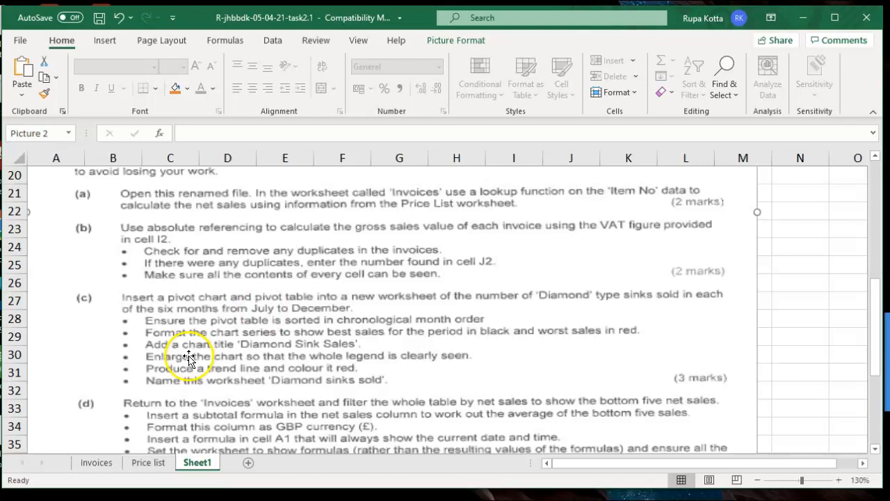
{"action": "left_click", "coordinate": [98, 463]}
Select A6:I390 and start a PivotChart & PivotTable placed on a new worksheet
{"action": "left_click_drag", "start_coordinate": [49, 243], "coordinate": [471, 421]}
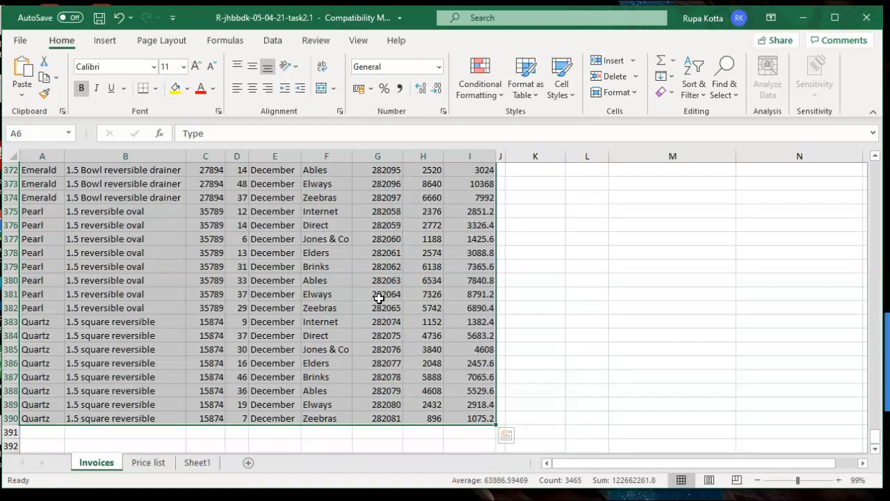
{"action": "left_click", "coordinate": [104, 41]}
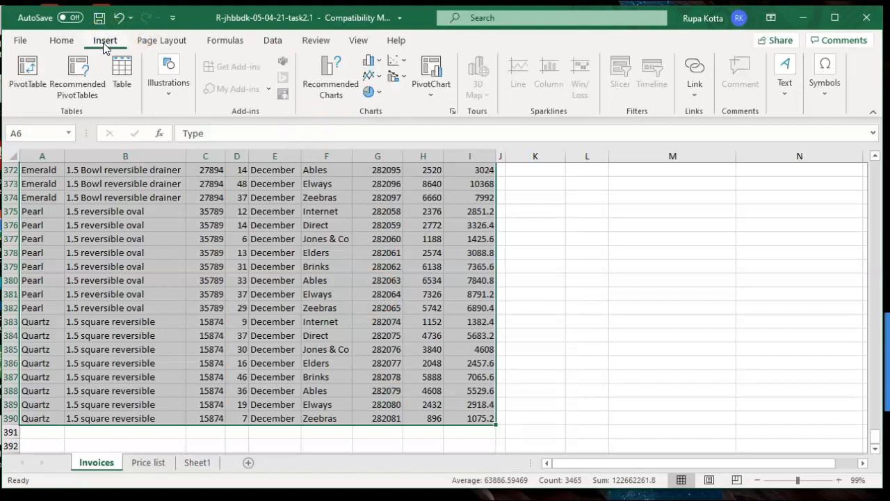
{"action": "left_click", "coordinate": [431, 100]}
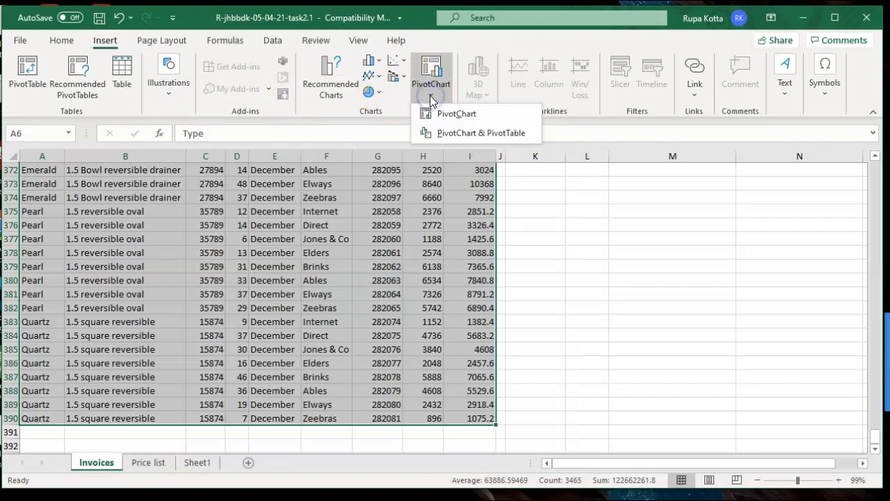
{"action": "left_click", "coordinate": [451, 117]}
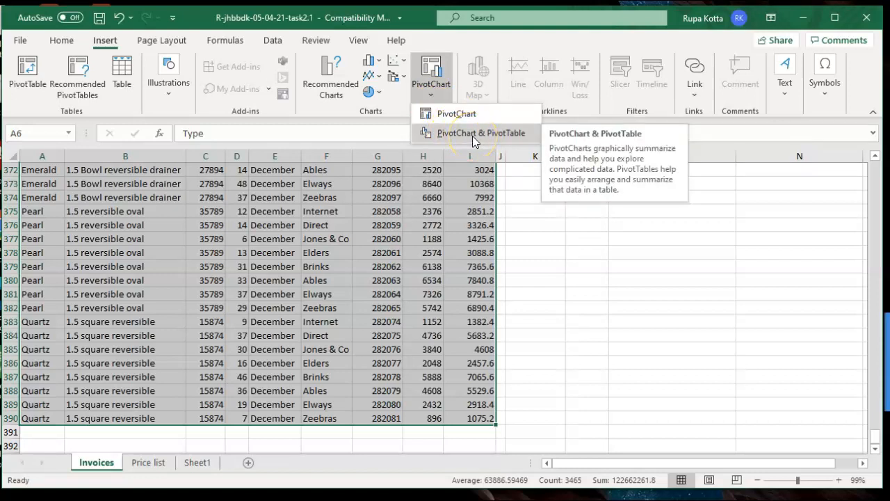
{"action": "left_click", "coordinate": [472, 135]}
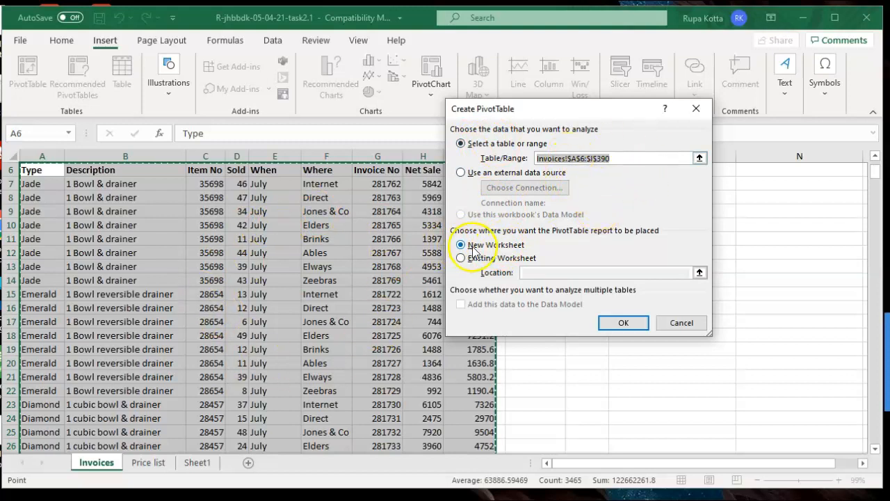
Confirm the pivot chart on a new worksheet, check Sheet1's instructions, then go to Sheet2
{"action": "left_click", "coordinate": [619, 323]}
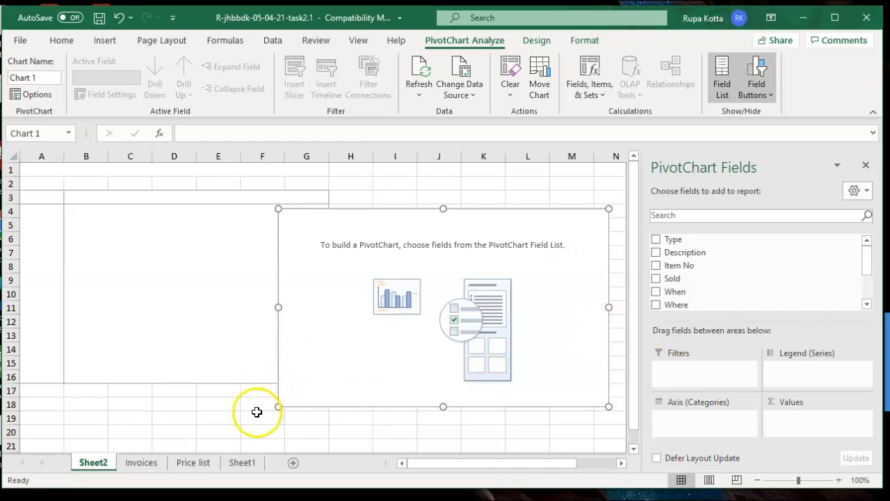
{"action": "left_click", "coordinate": [241, 463]}
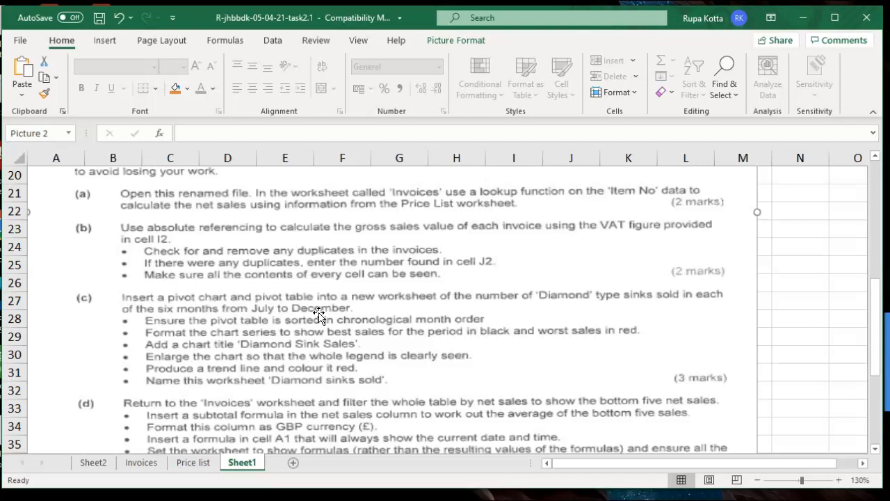
{"action": "left_click", "coordinate": [101, 464]}
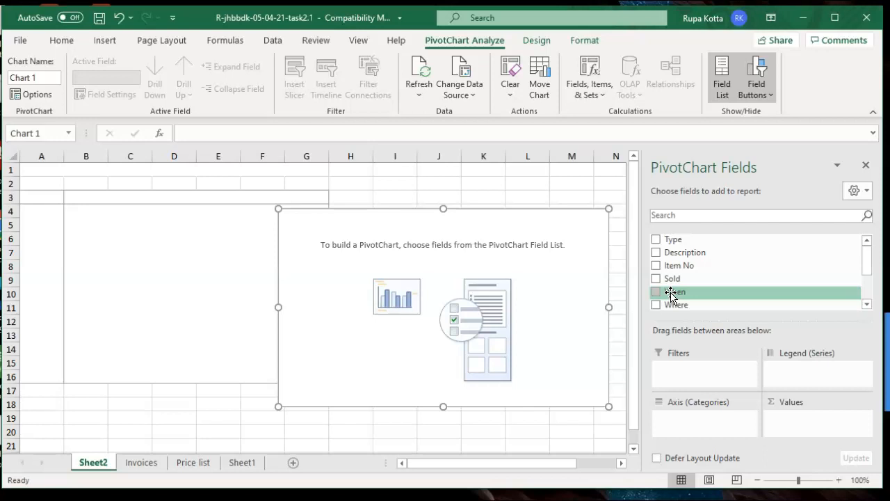
Chart Sum of Sold by When month (July–December, total 10508), trying Type as a filter
{"action": "left_click_drag", "start_coordinate": [671, 294], "coordinate": [682, 417]}
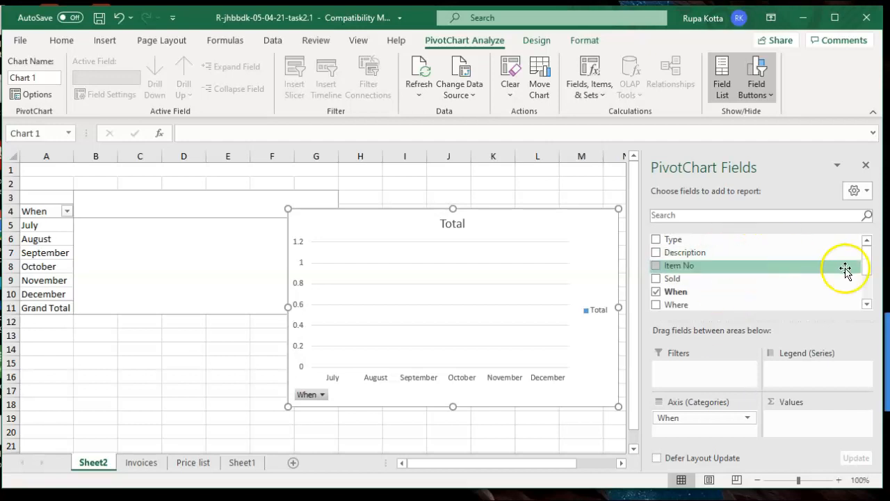
{"action": "mouse_move", "coordinate": [867, 264]}
{"action": "left_mouse_down"}
{"action": "mouse_move", "coordinate": [869, 285]}
{"action": "mouse_move", "coordinate": [871, 270]}
{"action": "left_mouse_up"}
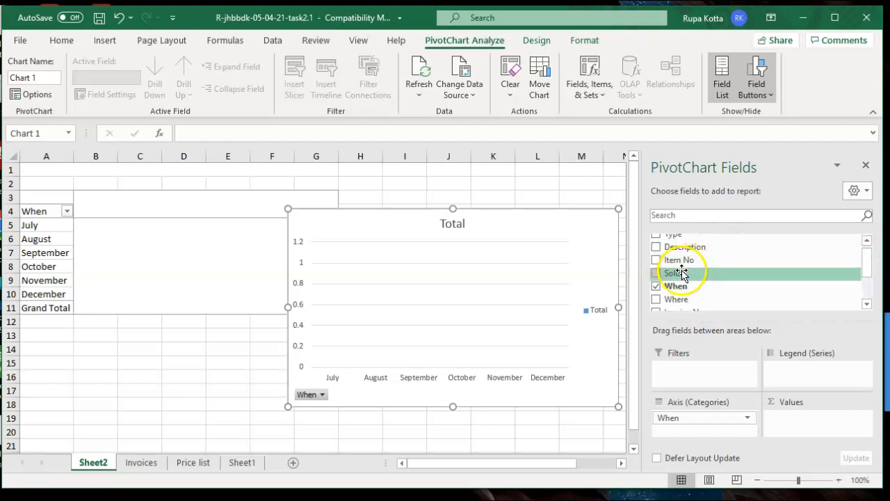
{"action": "left_click_drag", "start_coordinate": [675, 275], "coordinate": [786, 418]}
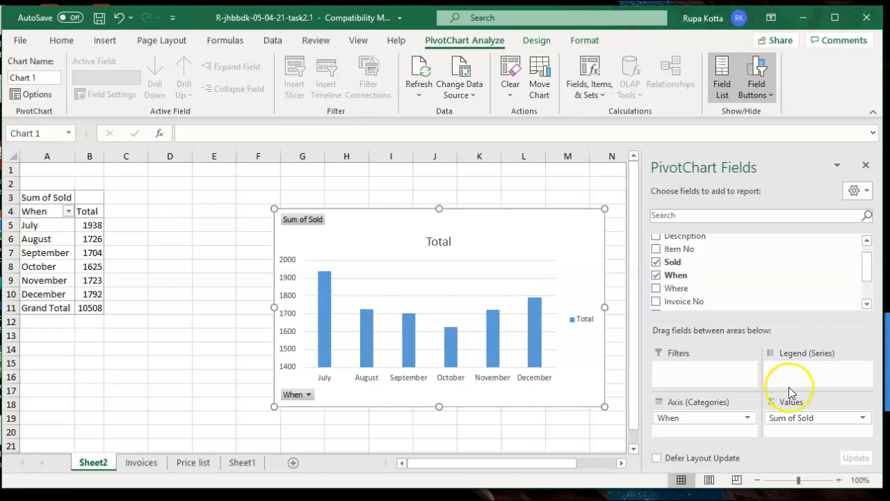
{"action": "left_click_drag", "start_coordinate": [867, 269], "coordinate": [867, 259]}
{"action": "left_click_drag", "start_coordinate": [658, 239], "coordinate": [673, 245]}
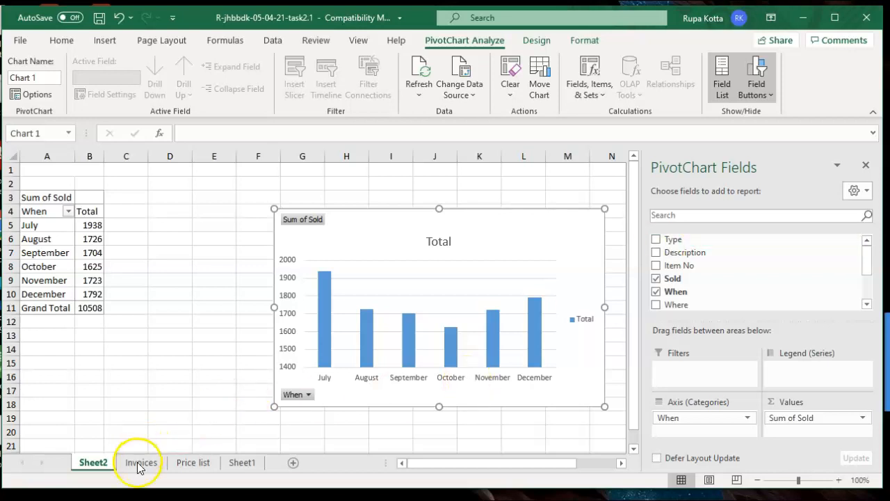
{"action": "left_click", "coordinate": [199, 463]}
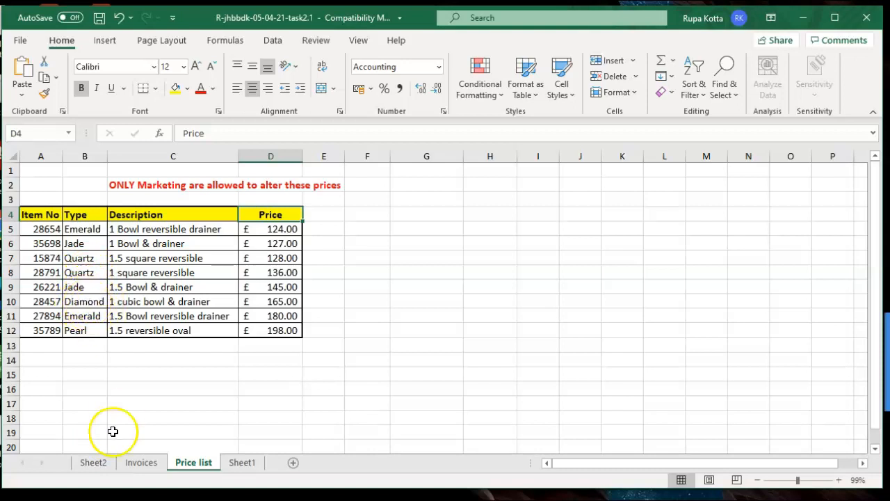
{"action": "left_click", "coordinate": [103, 466]}
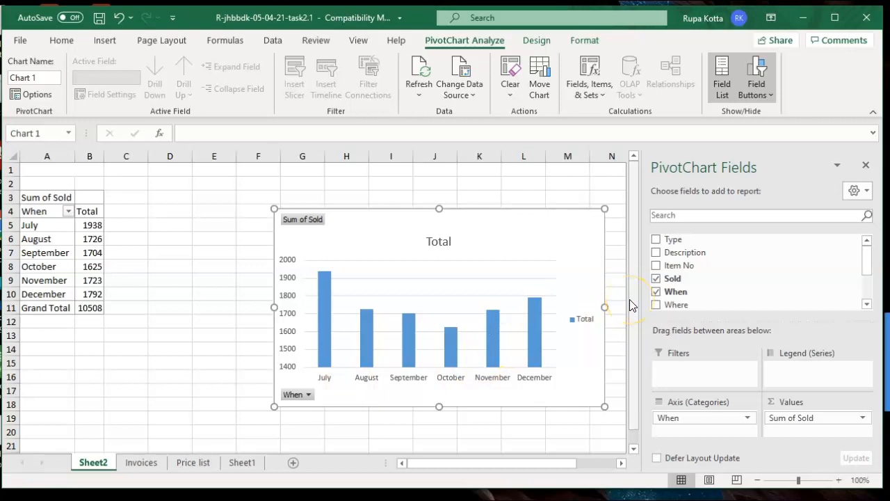
Put the Type field in the pivot's Filters area so B1 shows (All)
{"action": "left_click_drag", "start_coordinate": [672, 240], "coordinate": [675, 370]}
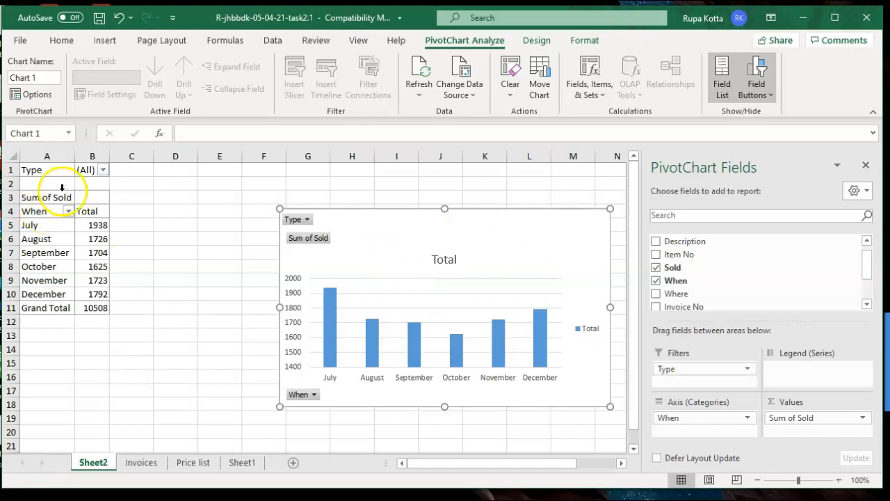
Set the Type report filter in B1 to Diamond only
{"action": "left_click", "coordinate": [103, 171]}
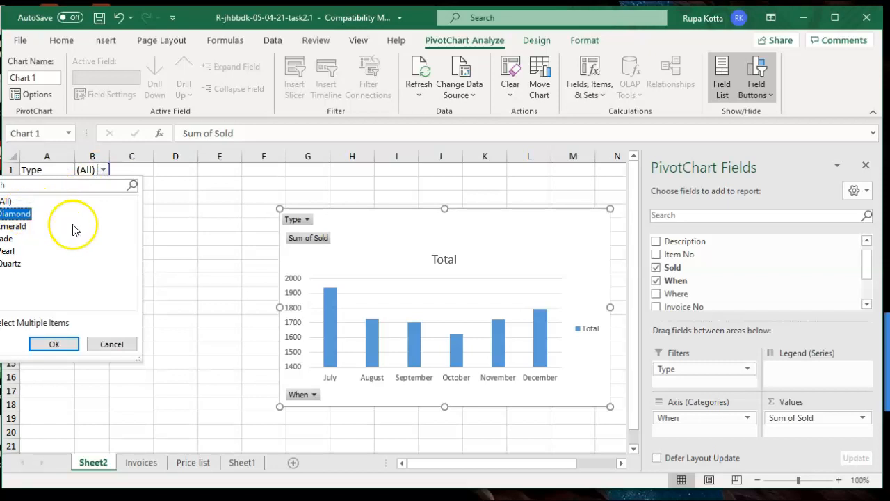
{"action": "left_click", "coordinate": [52, 346]}
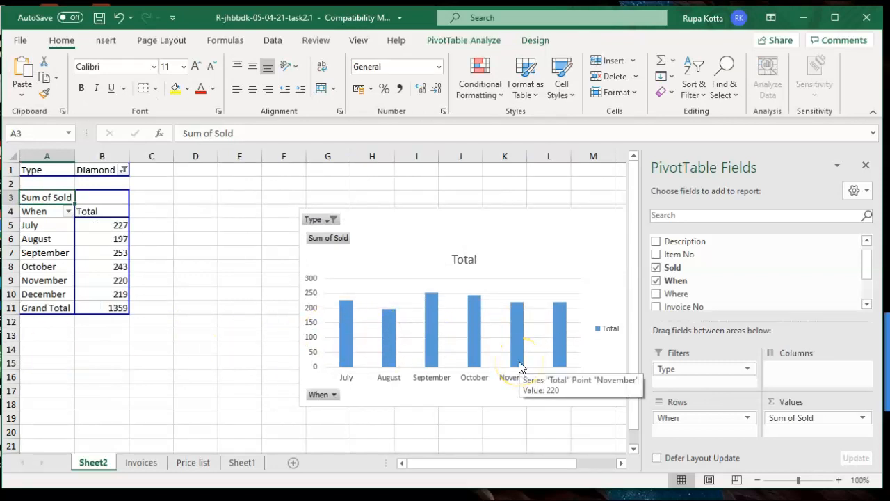
{"action": "left_click", "coordinate": [246, 471]}
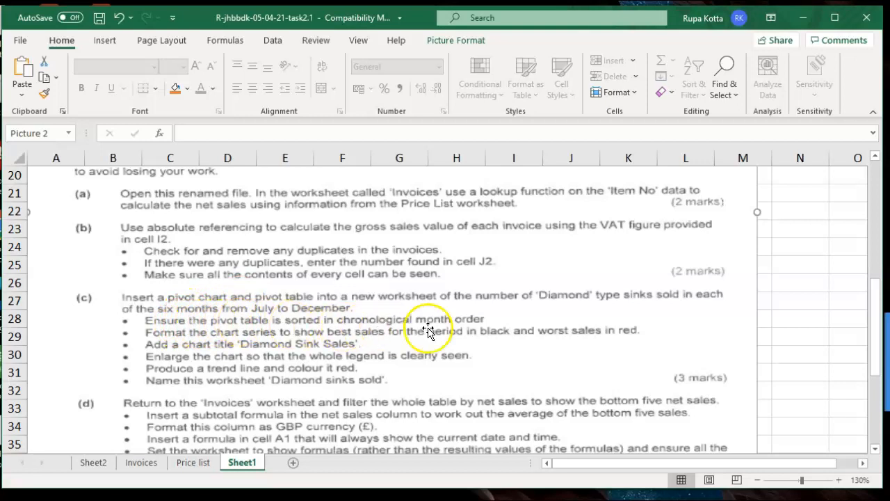
{"action": "left_click", "coordinate": [94, 463]}
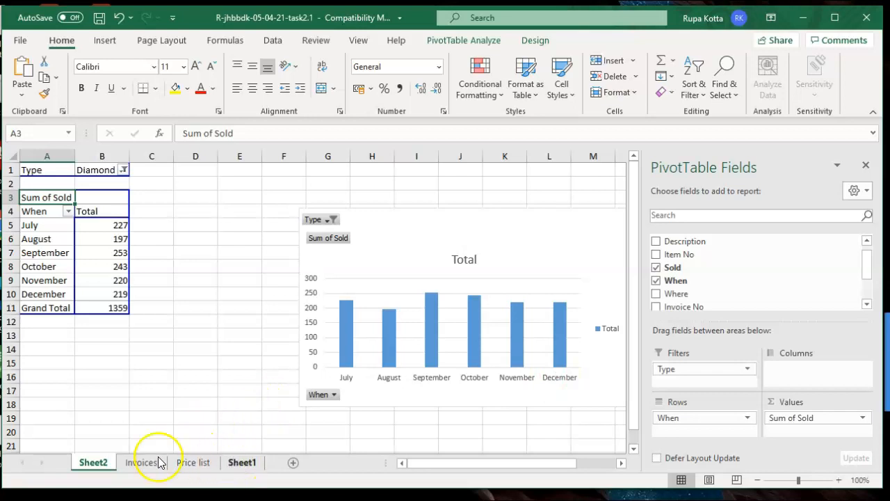
{"action": "left_click", "coordinate": [241, 463]}
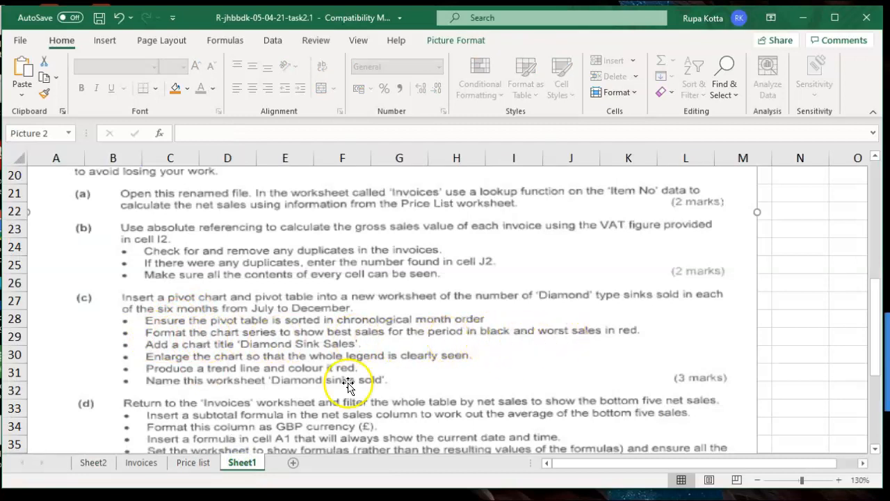
{"action": "left_click", "coordinate": [104, 462]}
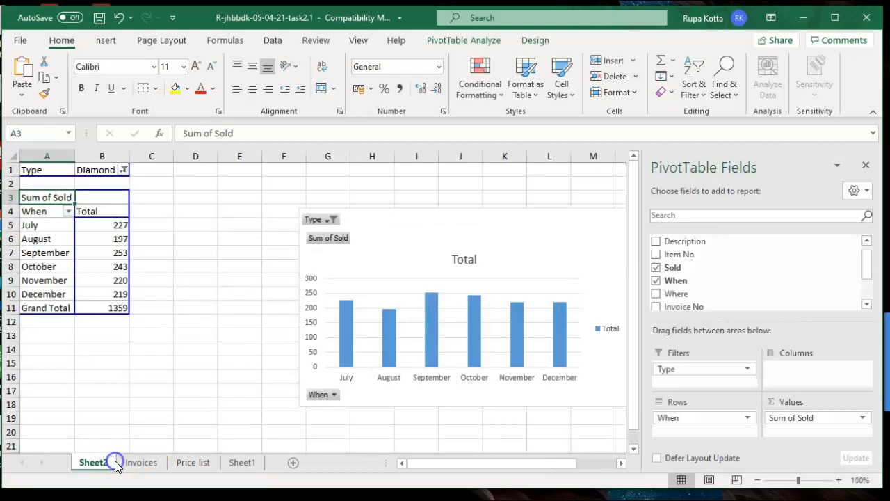
{"action": "mouse_move", "coordinate": [393, 366]}
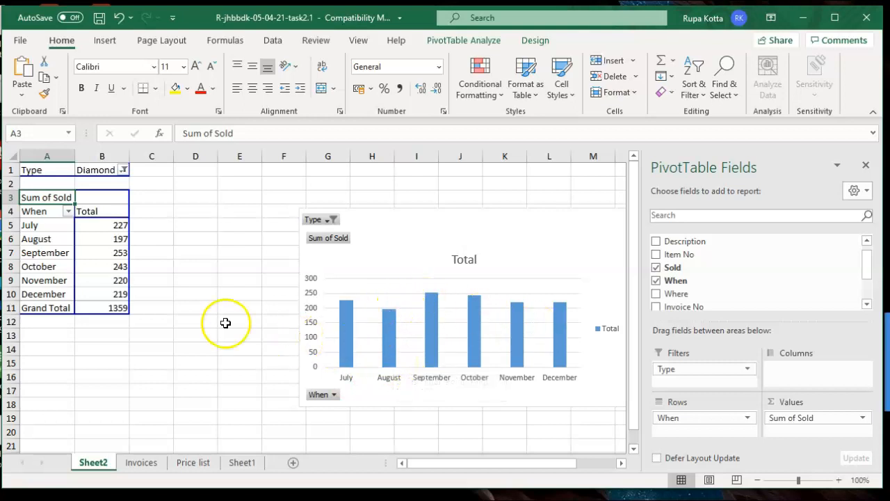
{"action": "mouse_move", "coordinate": [96, 223]}
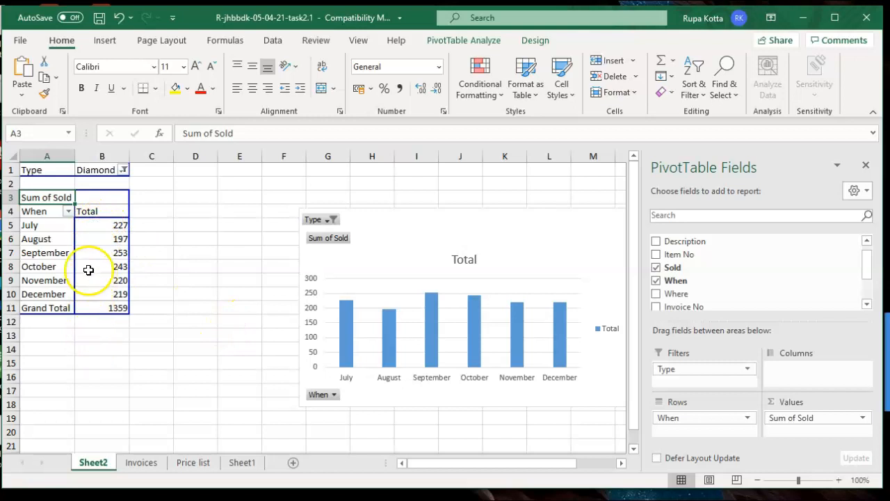
{"action": "mouse_move", "coordinate": [106, 258]}
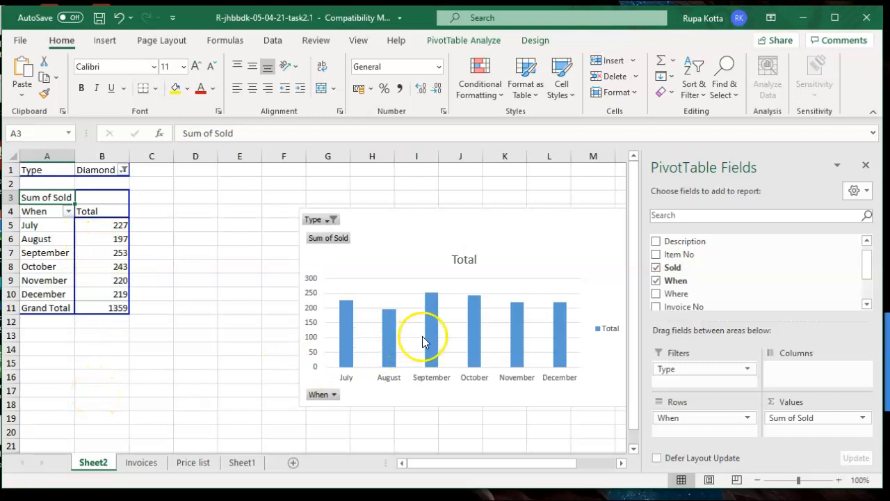
{"action": "mouse_move", "coordinate": [431, 341]}
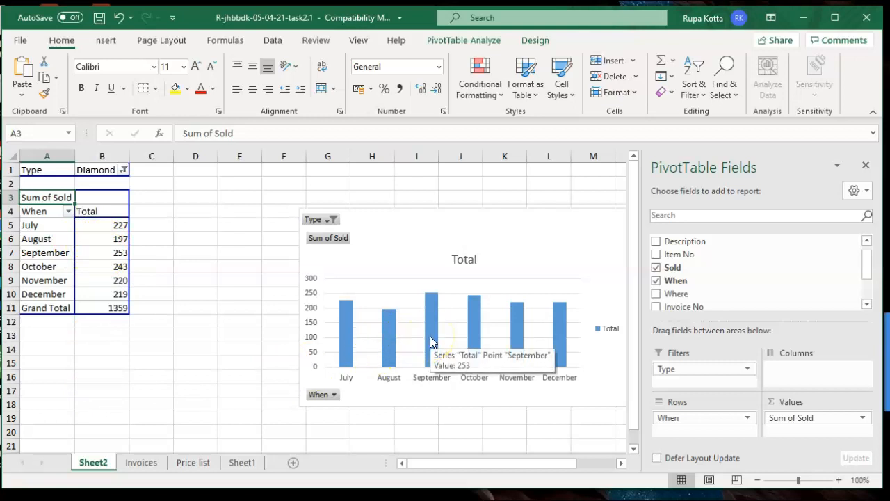
{"action": "left_click", "coordinate": [430, 341]}
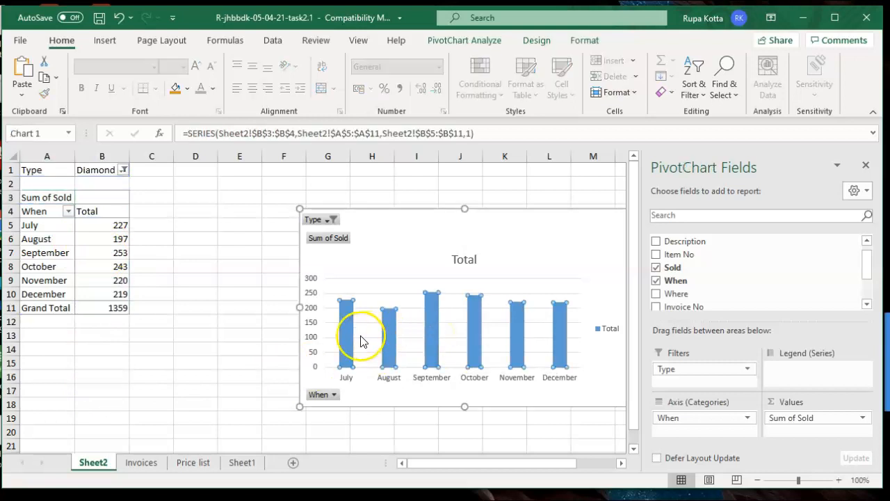
Fill the peak September bar black in the Diamond chart
{"action": "left_click", "coordinate": [430, 350]}
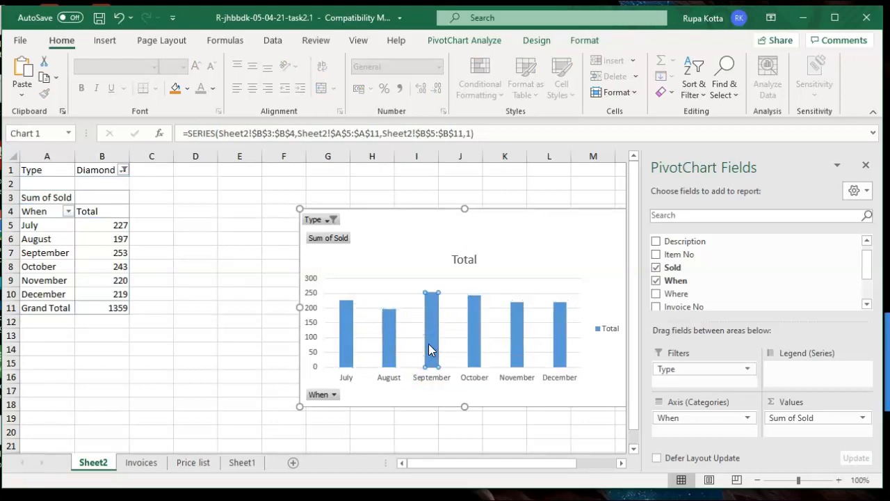
{"action": "right_click", "coordinate": [428, 344]}
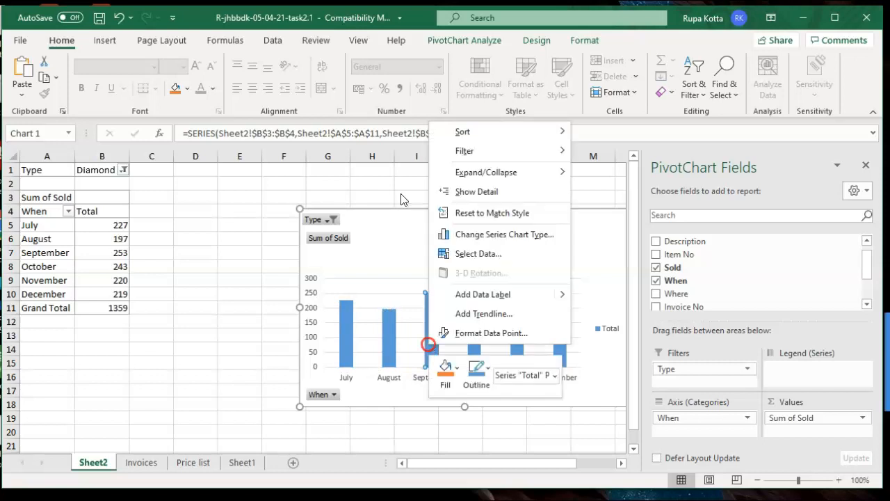
{"action": "left_click", "coordinate": [454, 374]}
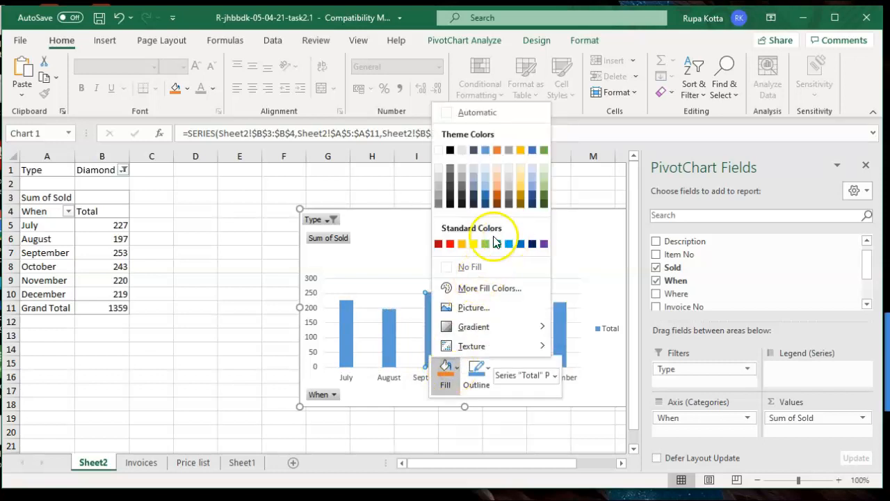
{"action": "left_click", "coordinate": [448, 202]}
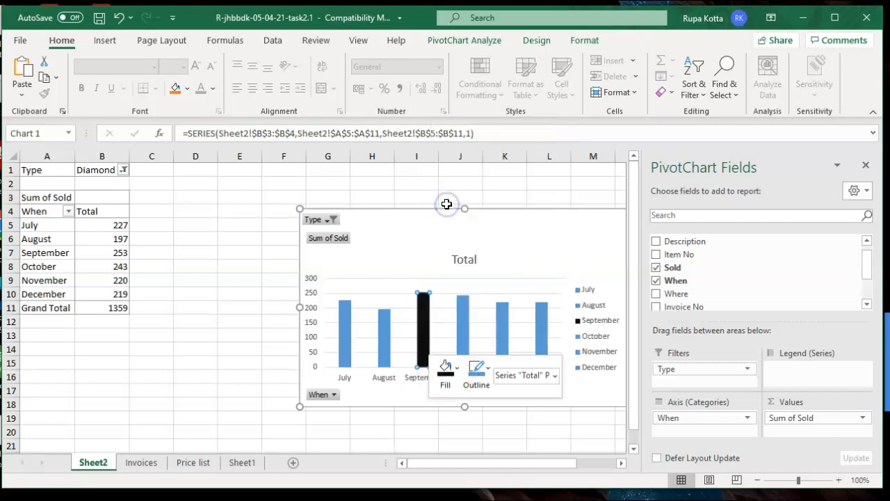
{"action": "left_click", "coordinate": [370, 406]}
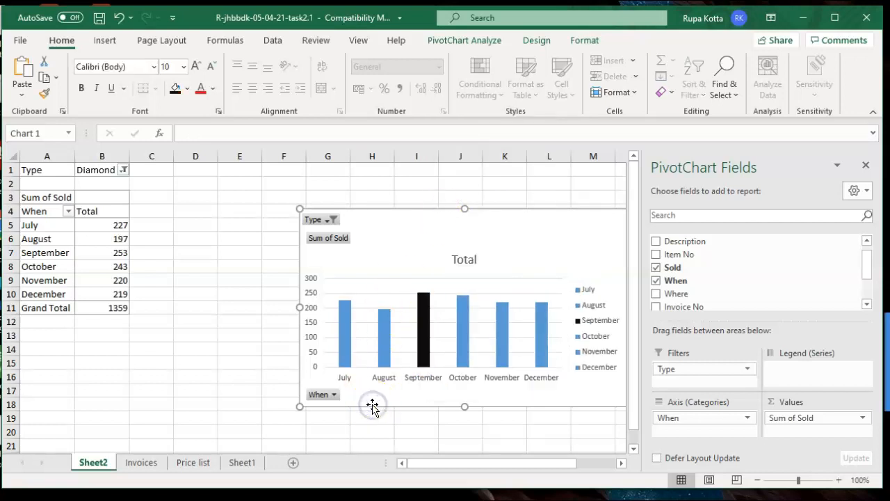
Fill the lowest August bar red
{"action": "left_click", "coordinate": [384, 359]}
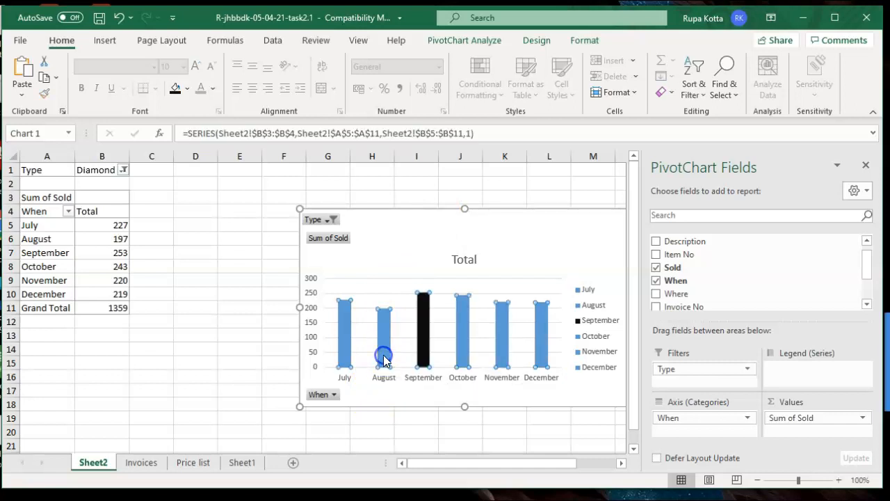
{"action": "left_click", "coordinate": [384, 355]}
{"action": "right_click", "coordinate": [384, 355]}
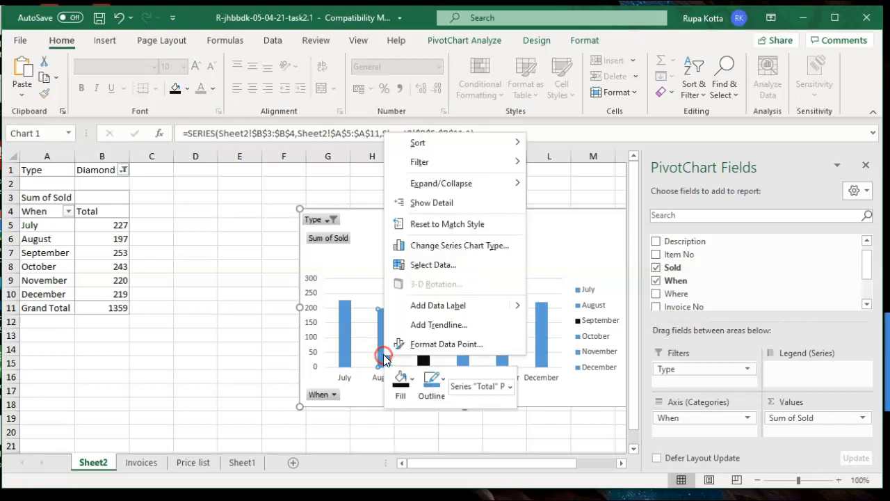
{"action": "left_click", "coordinate": [404, 378]}
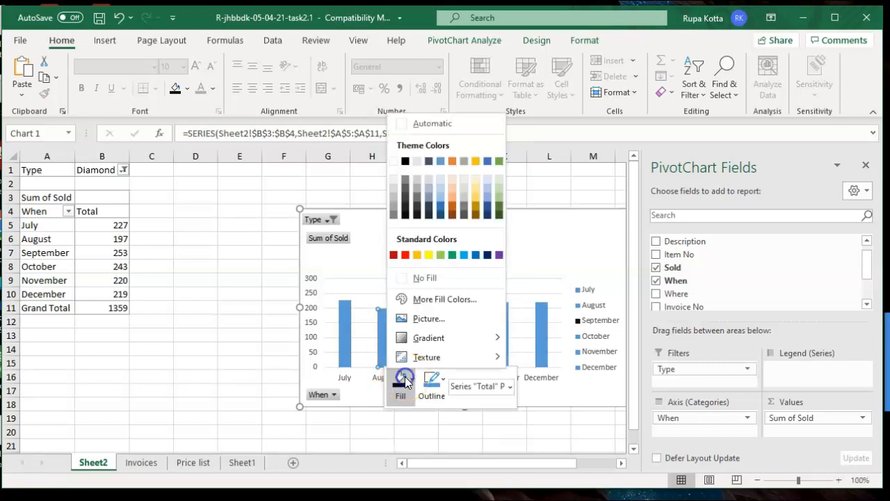
{"action": "left_click", "coordinate": [405, 255]}
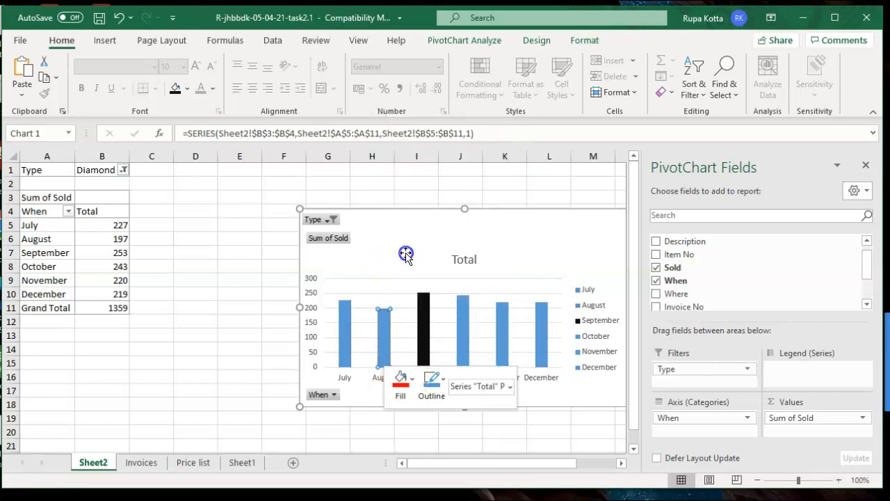
{"action": "left_click", "coordinate": [238, 359]}
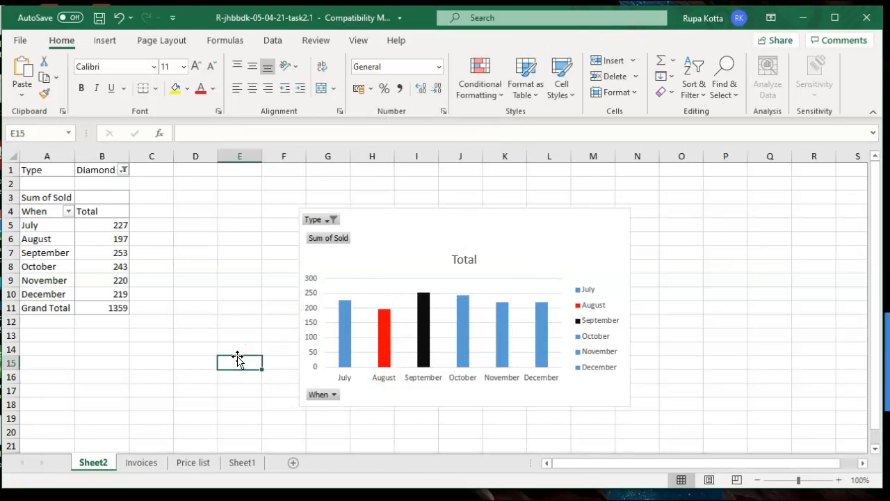
Replace the chart title 'Total' with 'Daimond Sink Sales' after checking the Sheet1 brief
{"action": "left_click", "coordinate": [232, 471]}
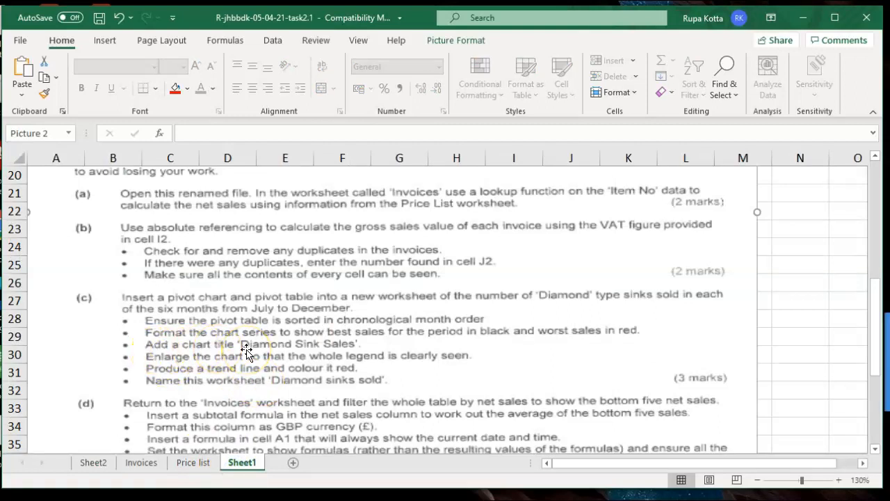
{"action": "left_click", "coordinate": [118, 464]}
{"action": "left_click", "coordinate": [93, 463]}
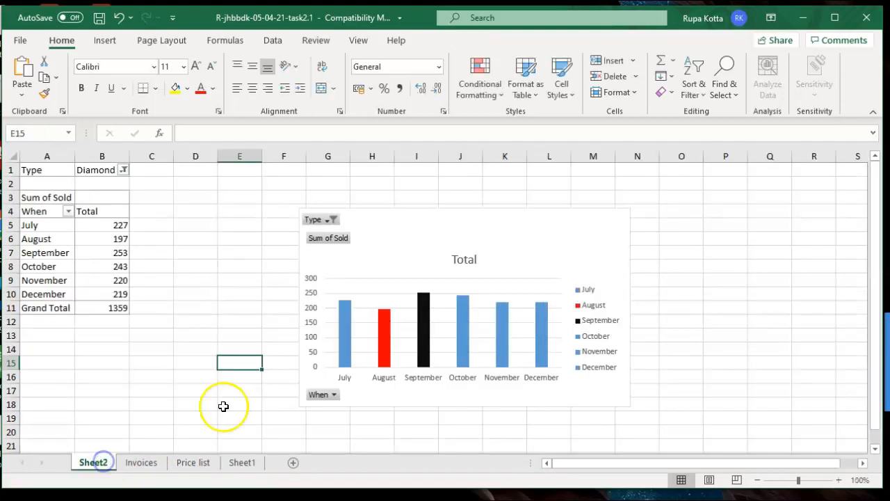
{"action": "double_click", "coordinate": [463, 261]}
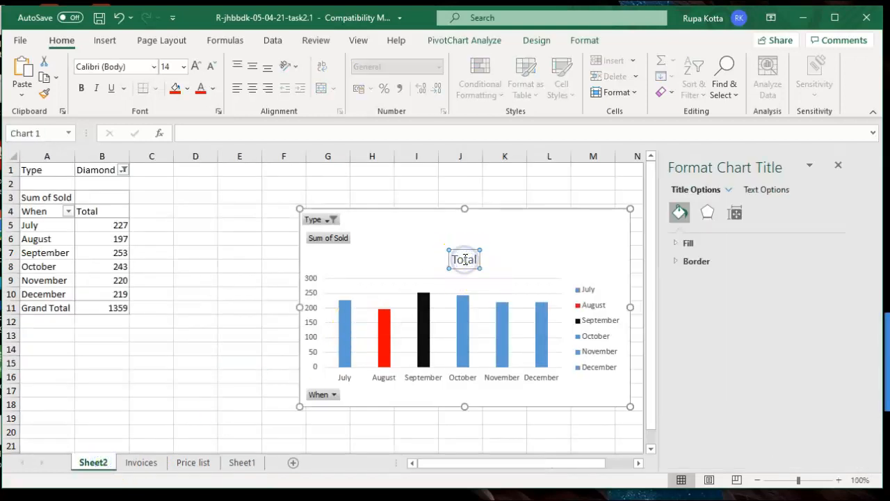
{"action": "key", "text": "BackSpace"}
{"action": "key", "text": "BackSpace"}
{"action": "key", "text": "BackSpace"}
{"action": "key", "text": "BackSpace"}
{"action": "key", "text": "BackSpace"}
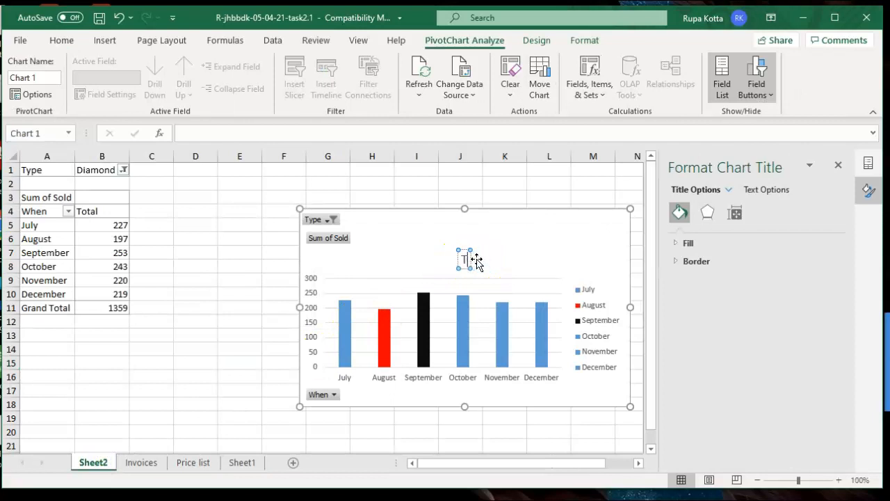
{"action": "type", "text": "Daim"}
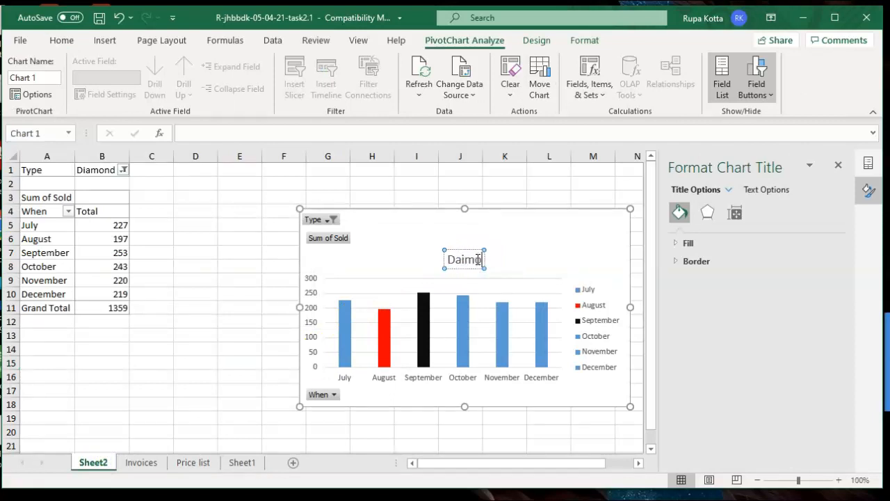
{"action": "type", "text": "ond Sink Sales"}
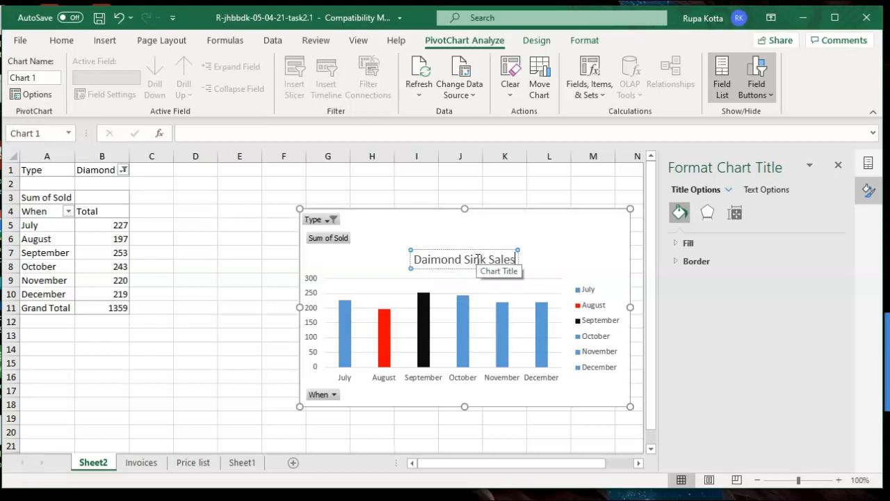
{"action": "left_click", "coordinate": [515, 387]}
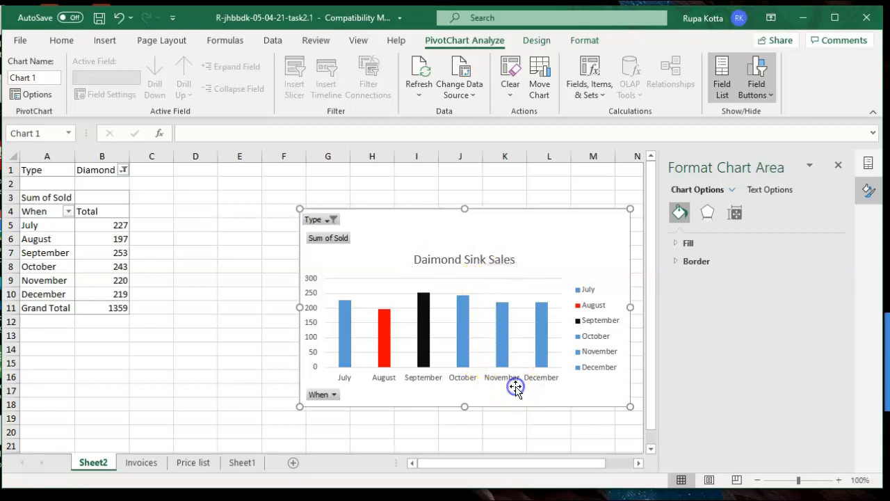
Stretch the chart left and down toward row 20 so the full month legend shows
{"action": "left_click", "coordinate": [243, 464]}
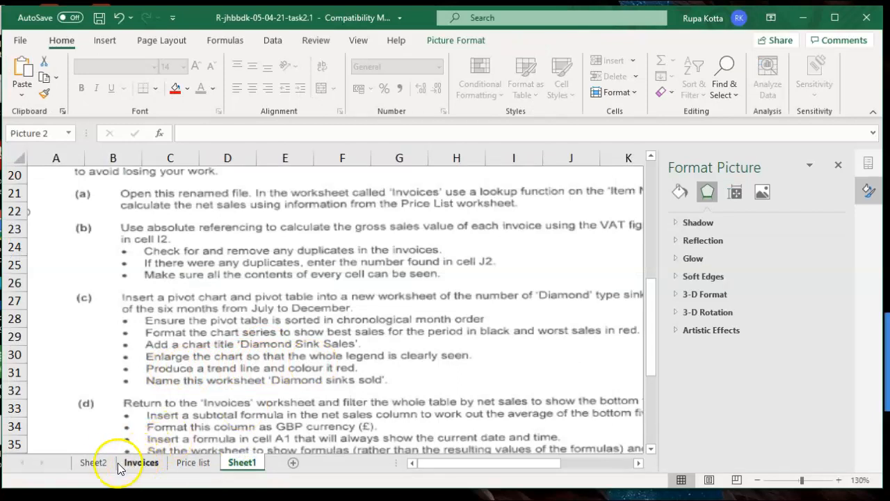
{"action": "left_click", "coordinate": [95, 463]}
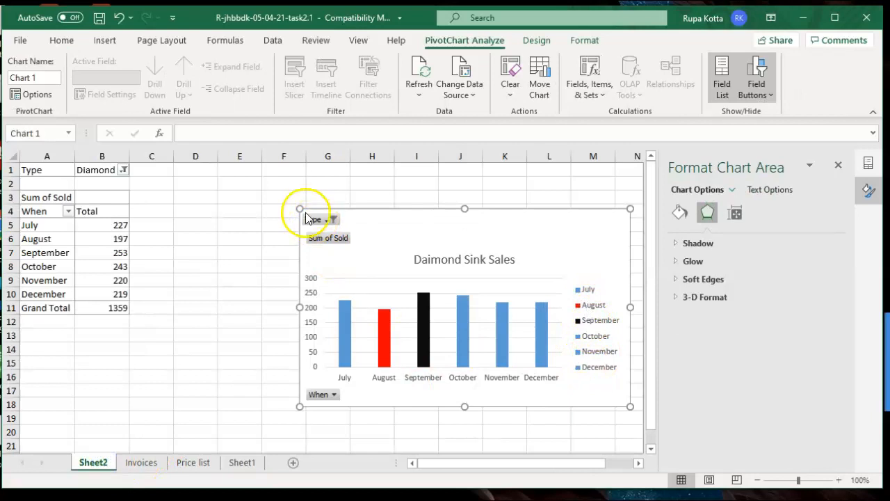
{"action": "left_click_drag", "start_coordinate": [299, 207], "coordinate": [151, 182]}
{"action": "left_click_drag", "start_coordinate": [392, 407], "coordinate": [394, 433]}
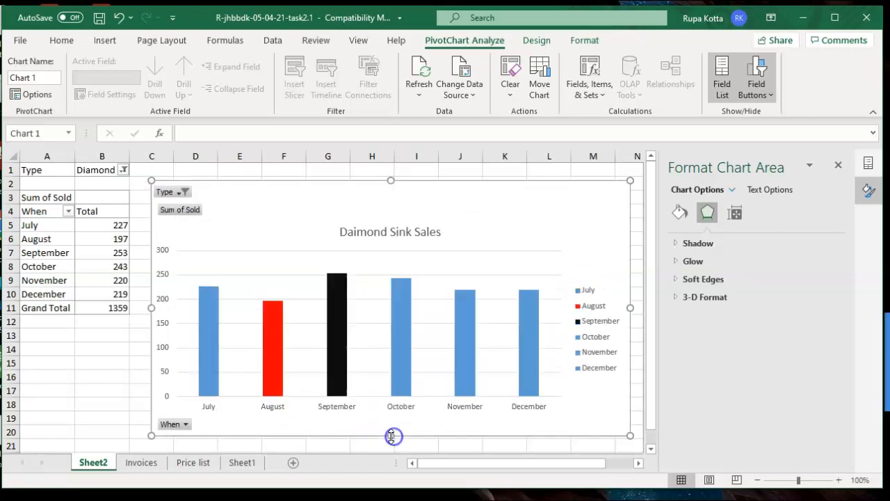
{"action": "left_click", "coordinate": [113, 358]}
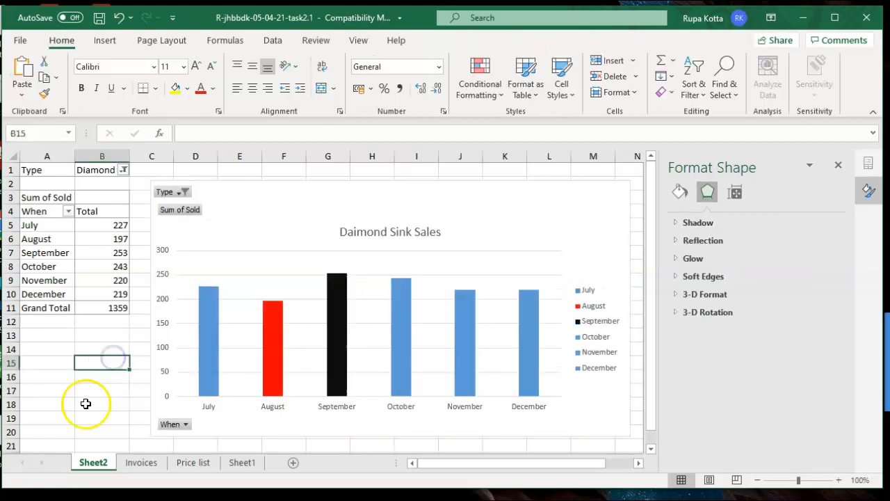
Add a linear trendline to the chart's column series
{"action": "left_click", "coordinate": [240, 462]}
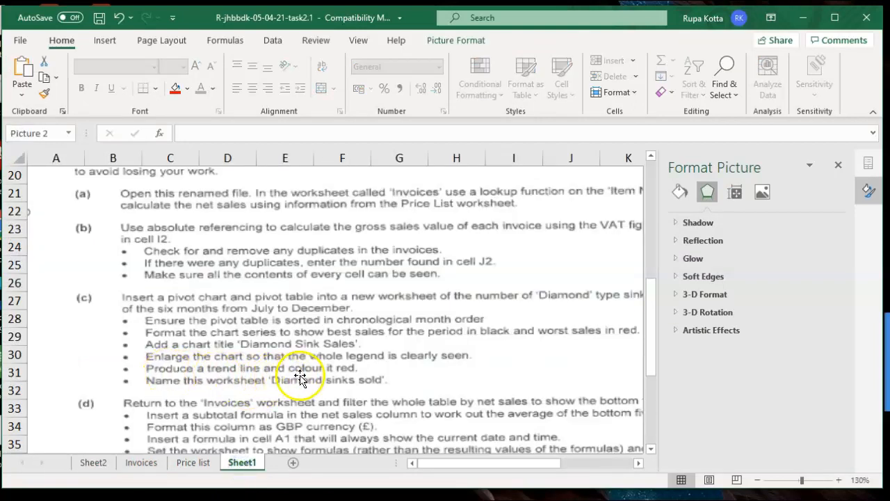
{"action": "left_click", "coordinate": [93, 463]}
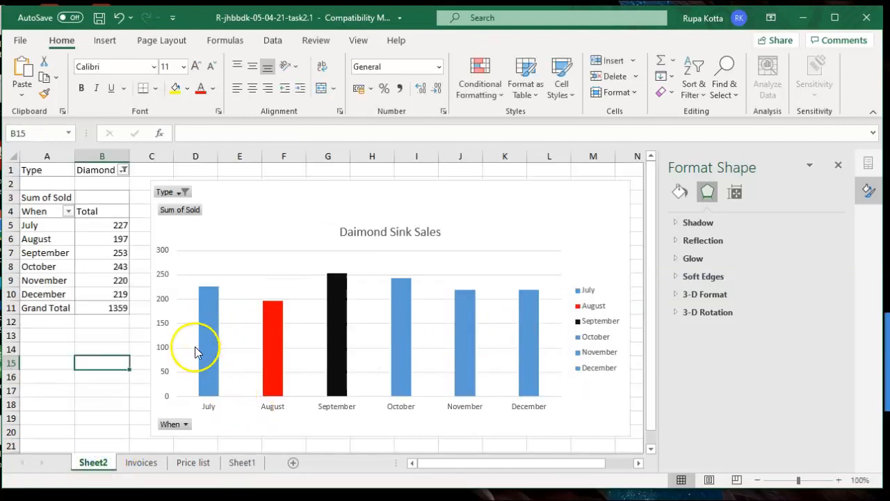
{"action": "left_click", "coordinate": [345, 355]}
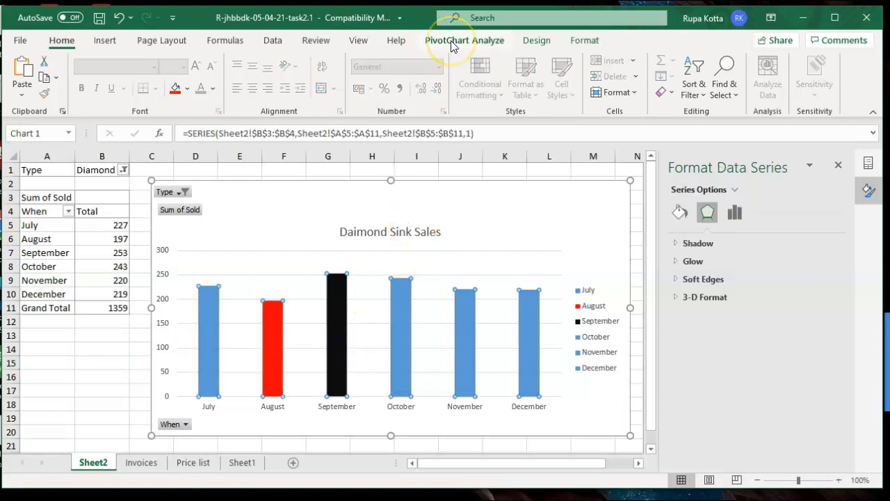
{"action": "left_click", "coordinate": [533, 42]}
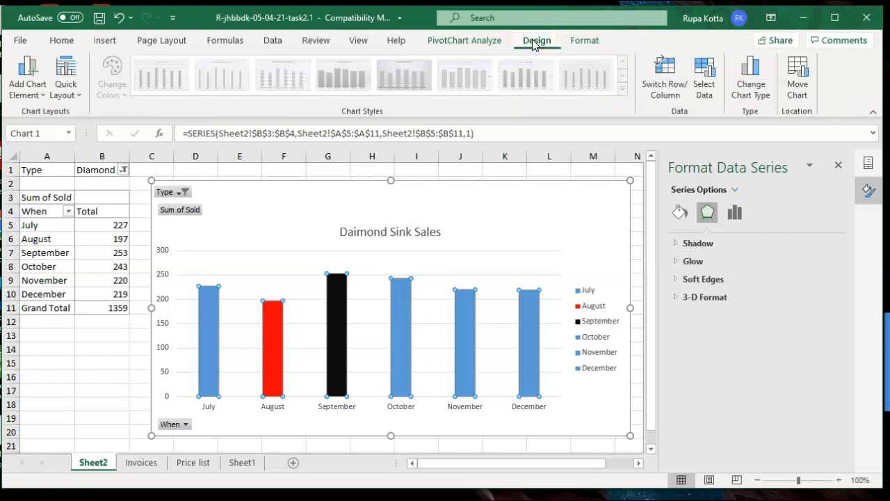
{"action": "left_click", "coordinate": [32, 99]}
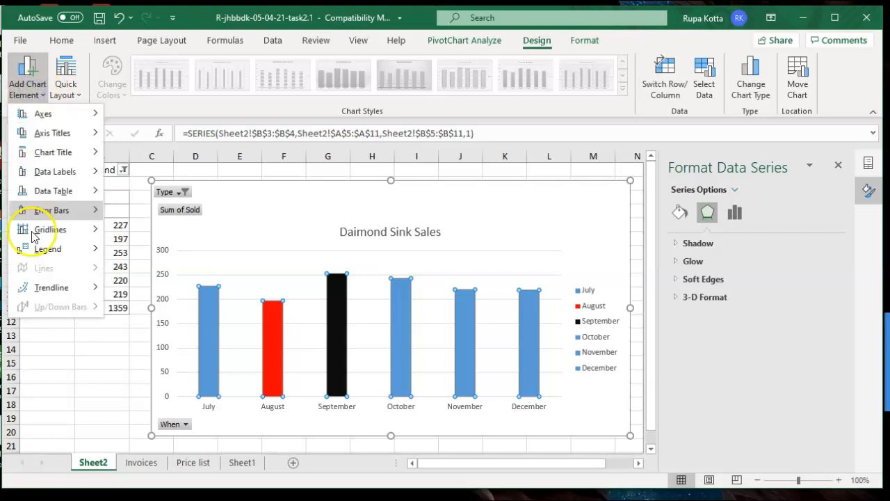
{"action": "mouse_move", "coordinate": [40, 291]}
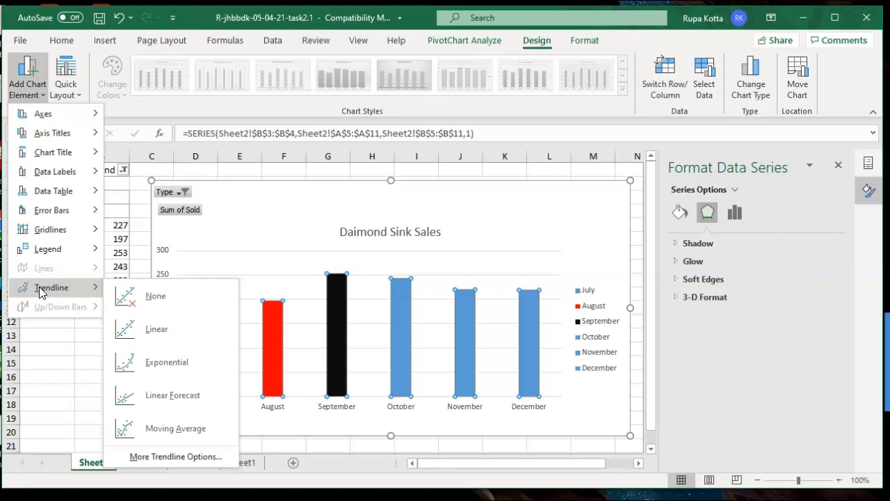
{"action": "left_click", "coordinate": [126, 334]}
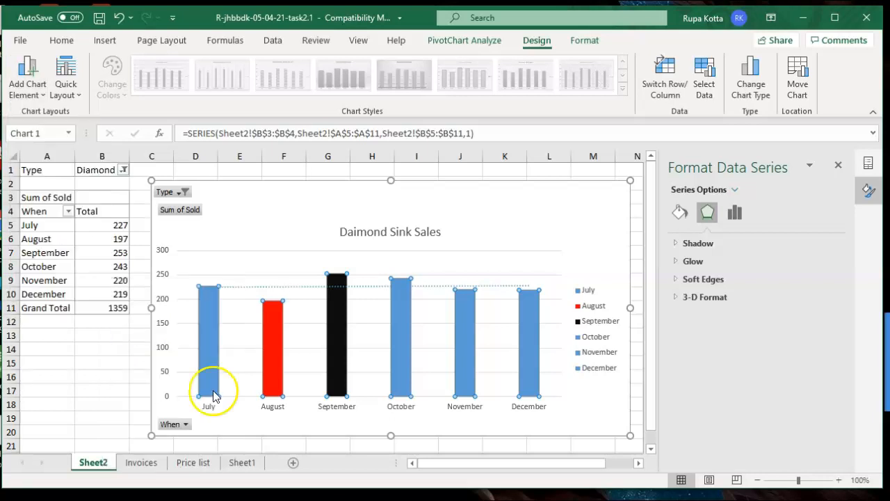
Format the trendline as a 4 pt wide red line
{"action": "left_click", "coordinate": [237, 468]}
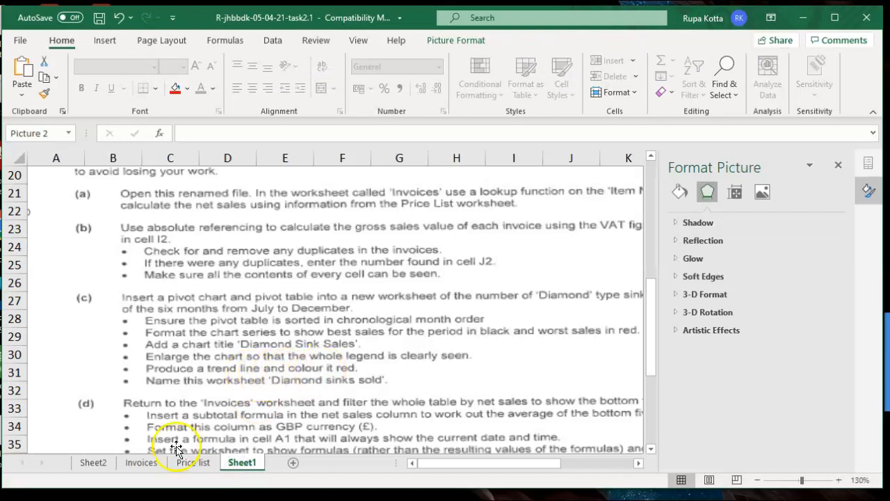
{"action": "left_click", "coordinate": [103, 462]}
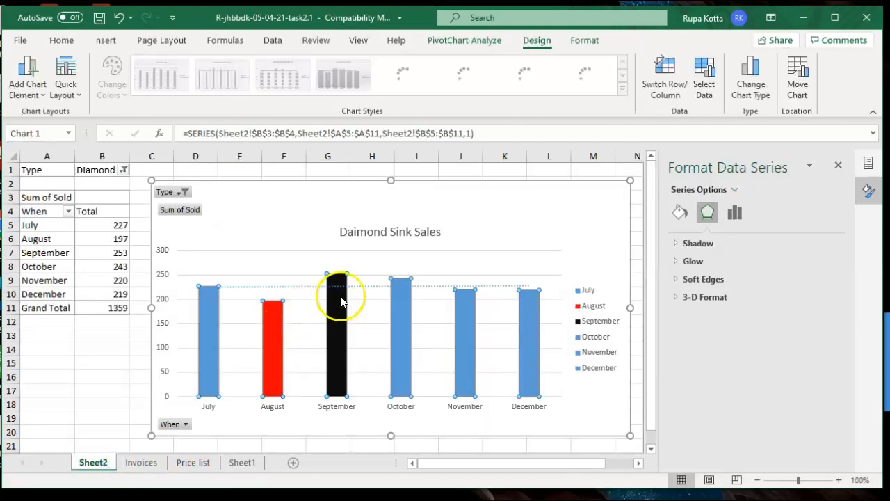
{"action": "left_click", "coordinate": [362, 287]}
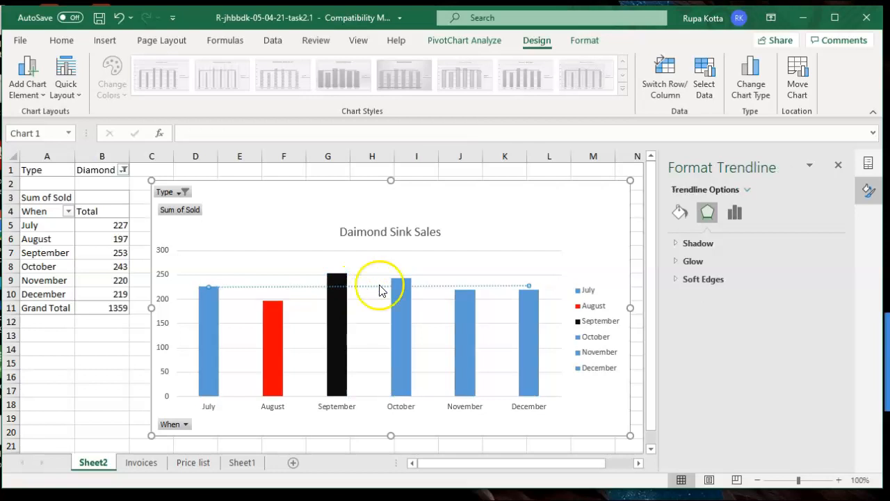
{"action": "left_click", "coordinate": [683, 217]}
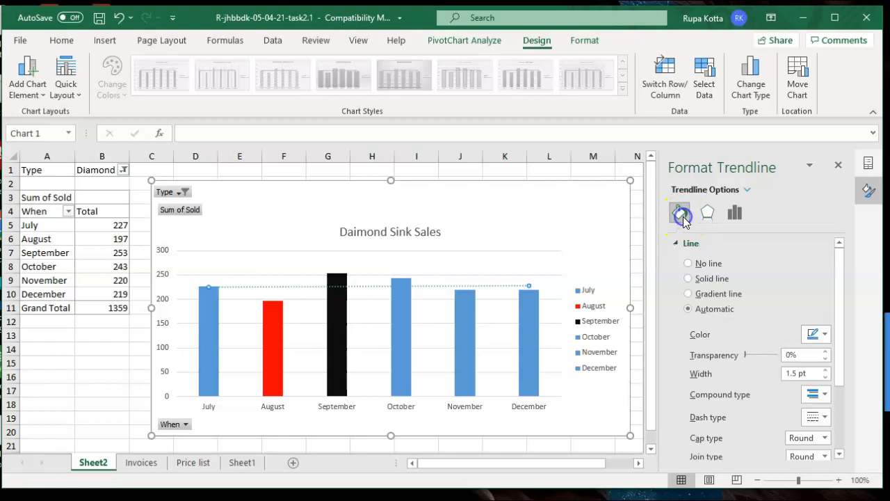
{"action": "left_click", "coordinate": [826, 371]}
{"action": "left_click", "coordinate": [826, 371]}
{"action": "left_click", "coordinate": [826, 371]}
{"action": "left_click", "coordinate": [825, 371]}
{"action": "left_click", "coordinate": [826, 371]}
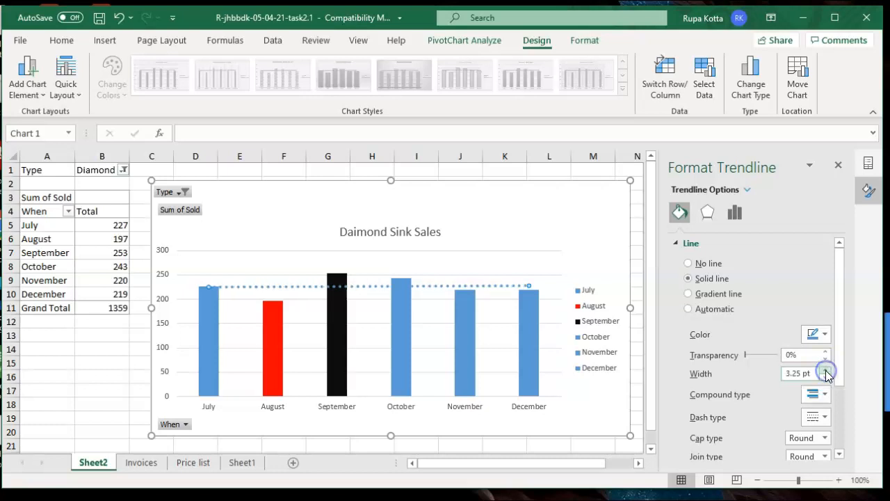
{"action": "left_click", "coordinate": [826, 371]}
{"action": "left_click", "coordinate": [826, 371]}
{"action": "left_click", "coordinate": [825, 371]}
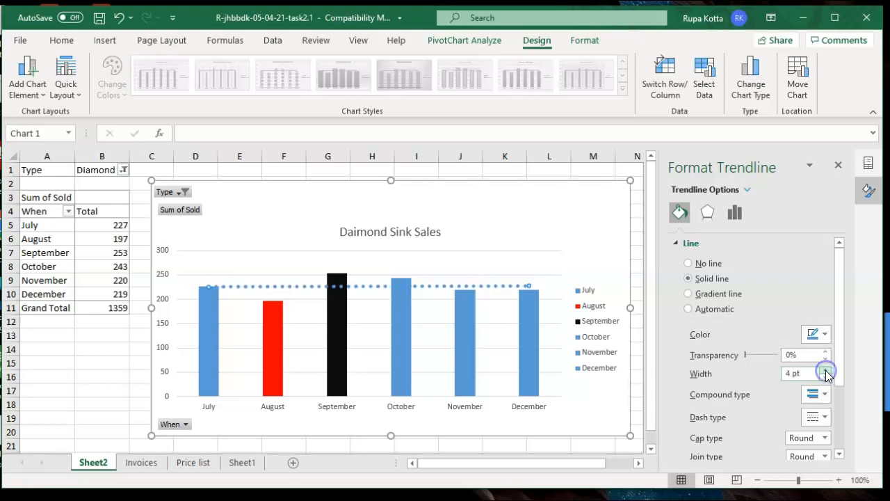
{"action": "left_click", "coordinate": [825, 335]}
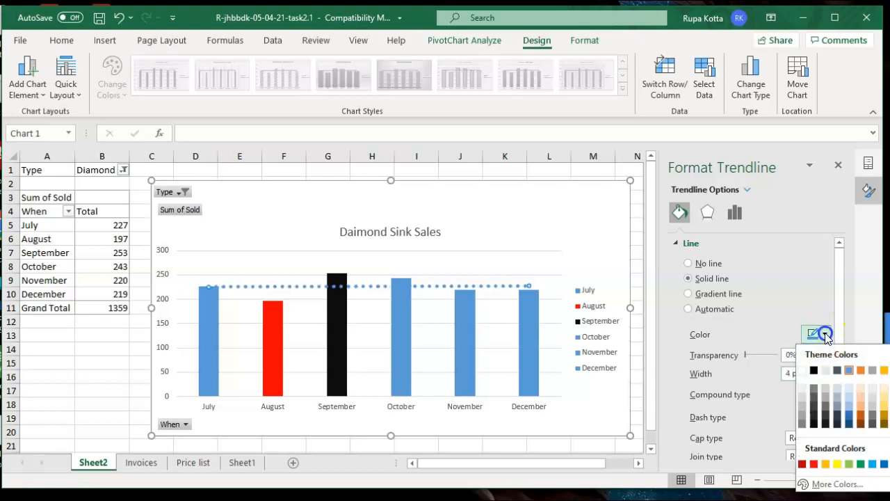
{"action": "left_click", "coordinate": [814, 463]}
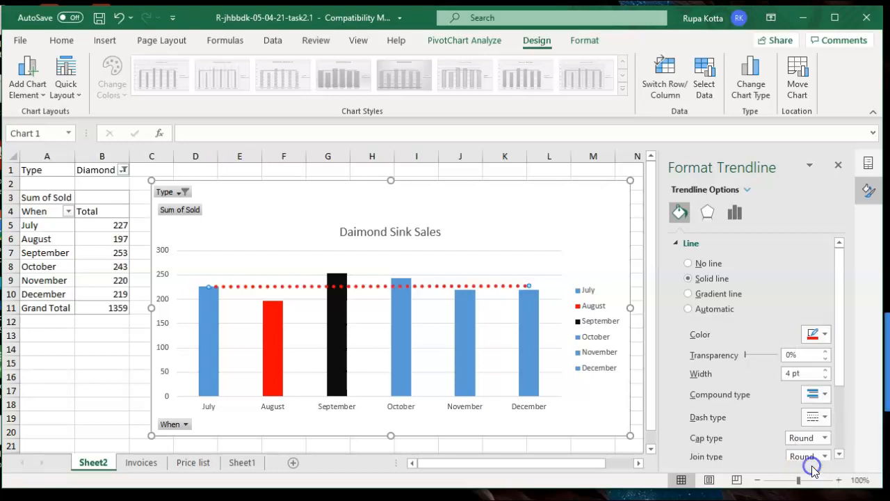
{"action": "left_click", "coordinate": [594, 410]}
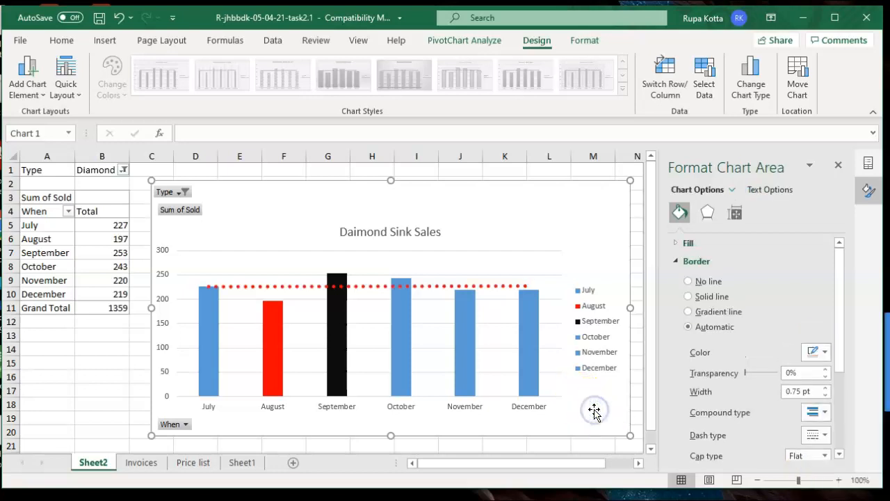
{"action": "left_click", "coordinate": [101, 390]}
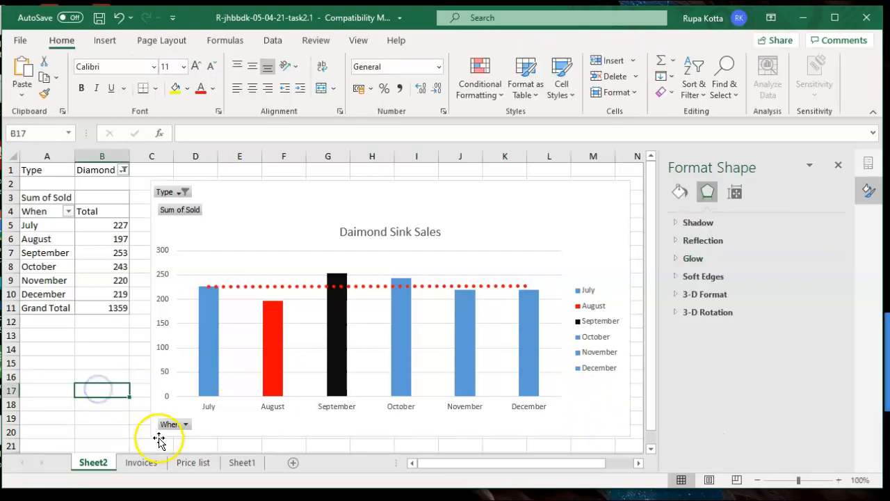
Rename the pivot chart worksheet tab to 'Daimond Sinks Sold'
{"action": "left_click", "coordinate": [241, 461]}
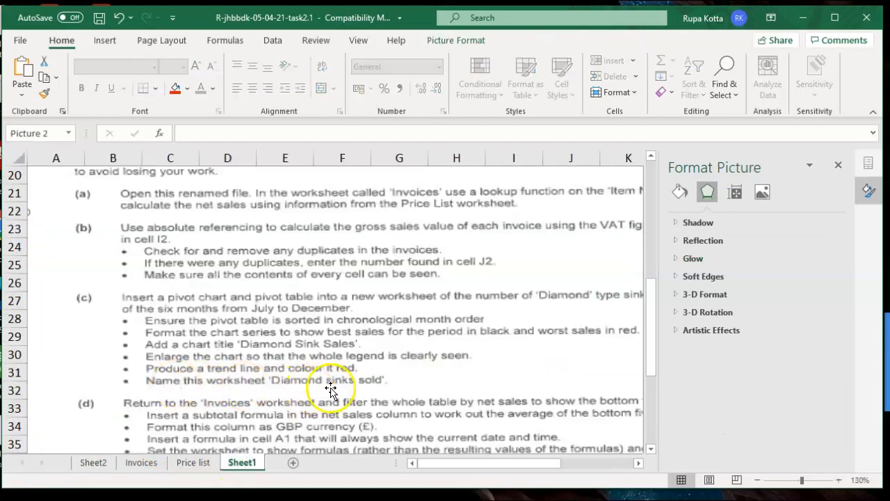
{"action": "left_click", "coordinate": [94, 461]}
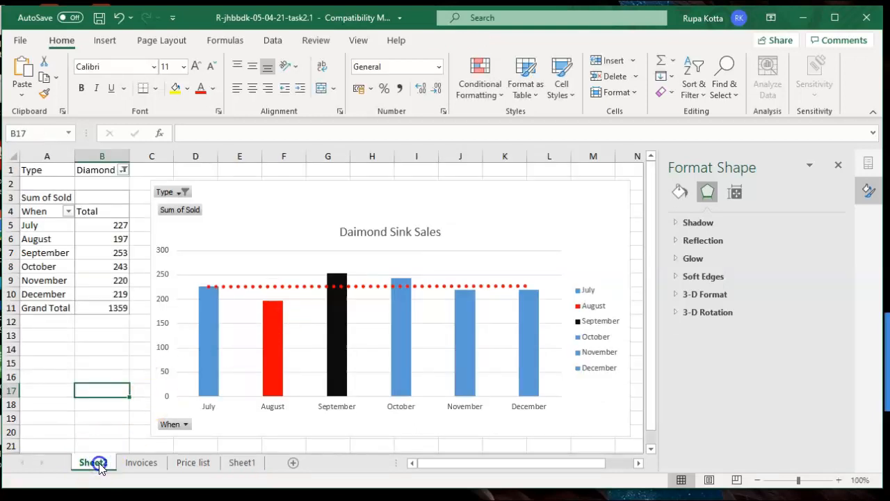
{"action": "double_click", "coordinate": [98, 462]}
{"action": "type", "text": "Daim"}
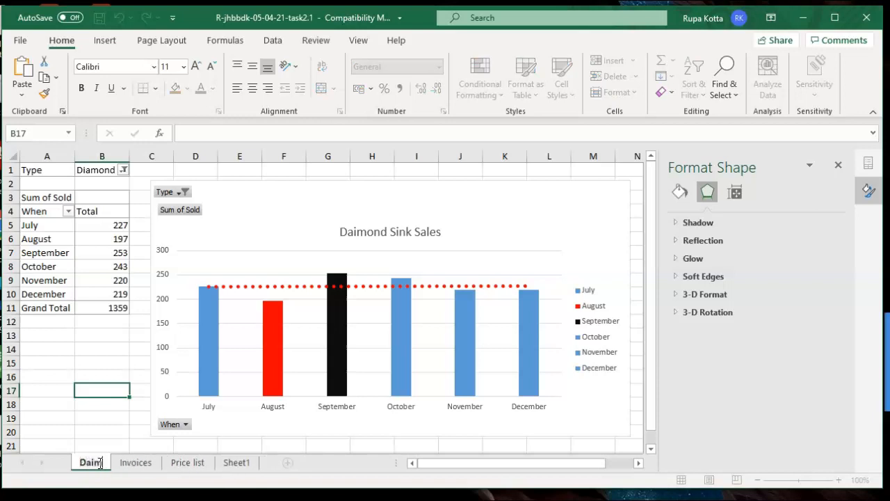
{"action": "type", "text": "ond Sin"}
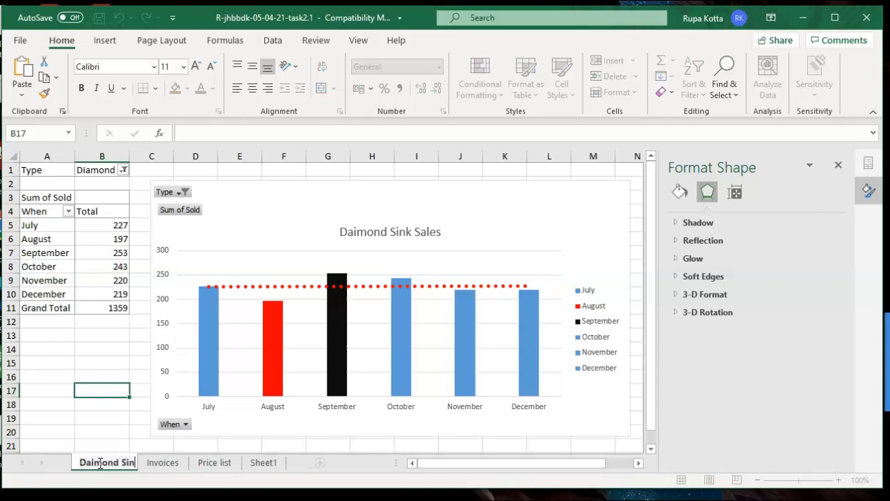
{"action": "type", "text": "ks Sold"}
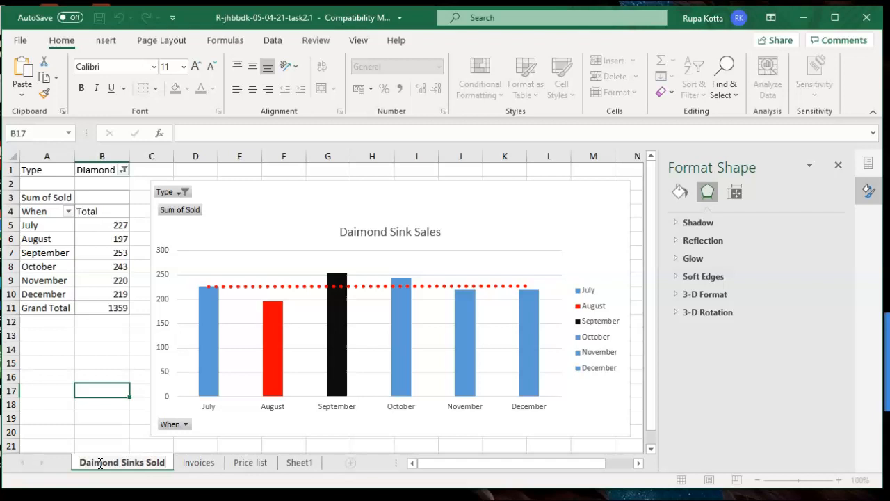
{"action": "left_click", "coordinate": [98, 439]}
Review the Sheet1 brief with the Format Picture pane closed, then go to Invoices
{"action": "left_click", "coordinate": [290, 464]}
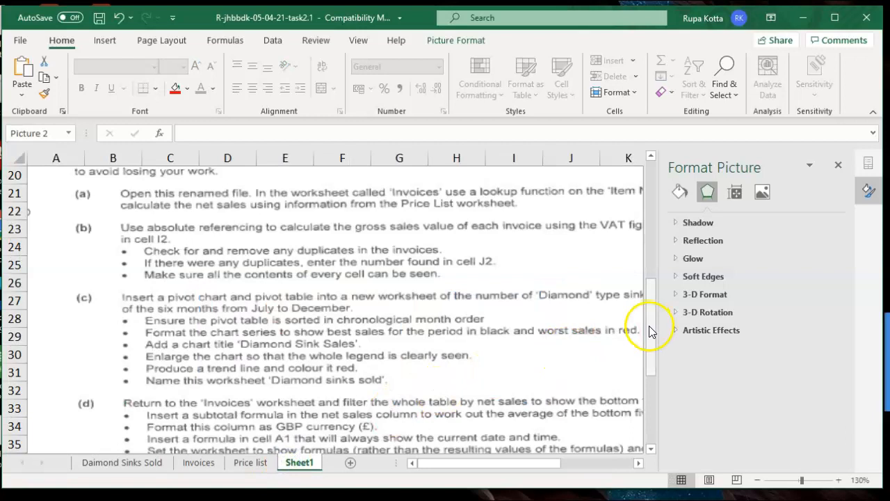
{"action": "left_click", "coordinate": [840, 167]}
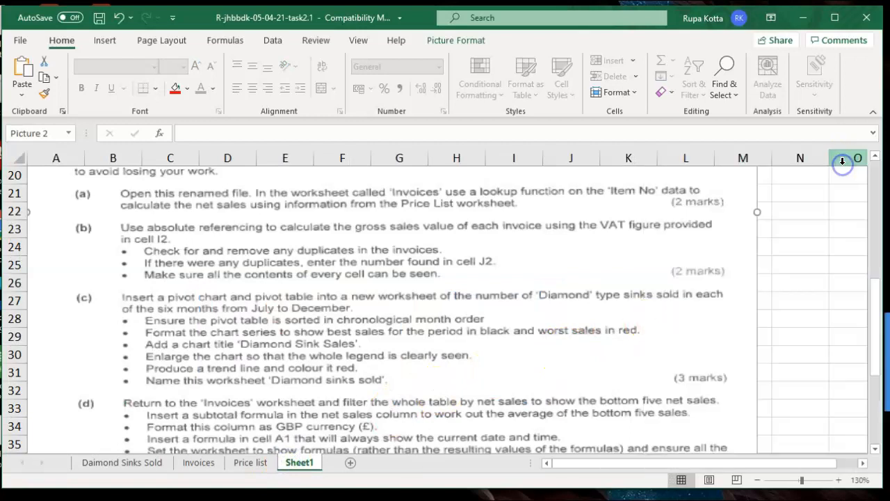
{"action": "left_click_drag", "start_coordinate": [875, 295], "coordinate": [879, 353]}
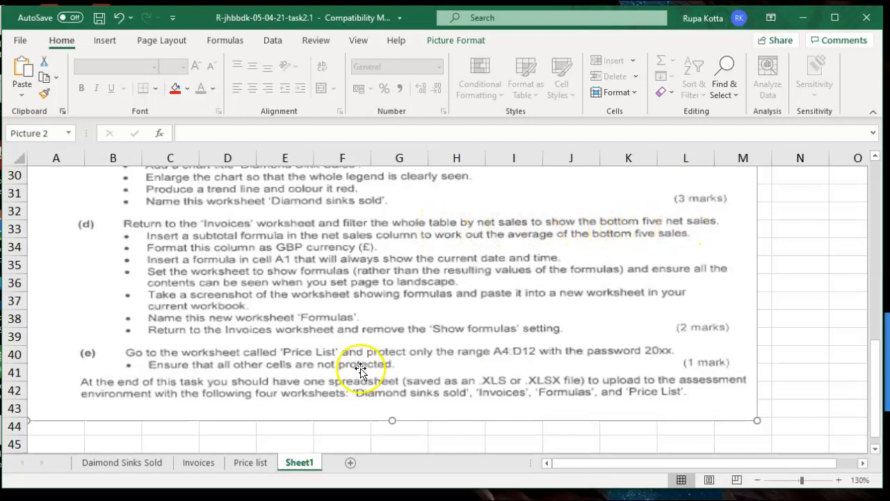
{"action": "left_click", "coordinate": [189, 465]}
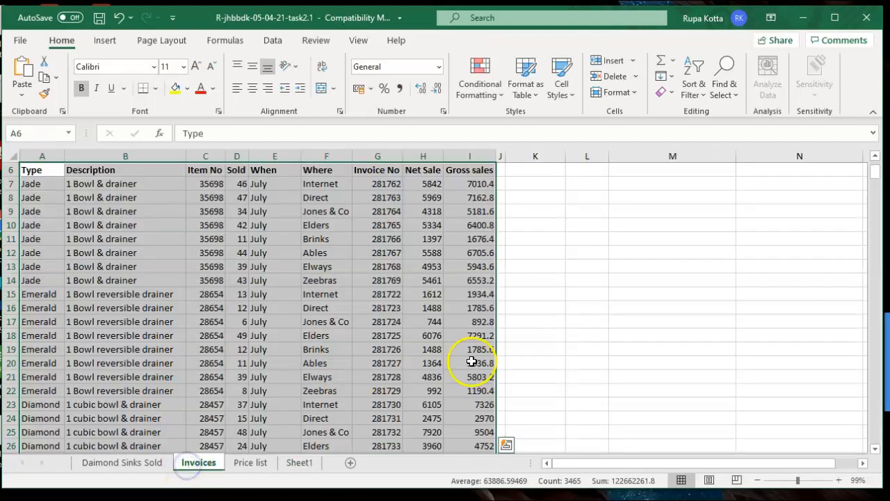
Turn on filter buttons for the Invoices header row A6:I6
{"action": "left_click", "coordinate": [554, 262]}
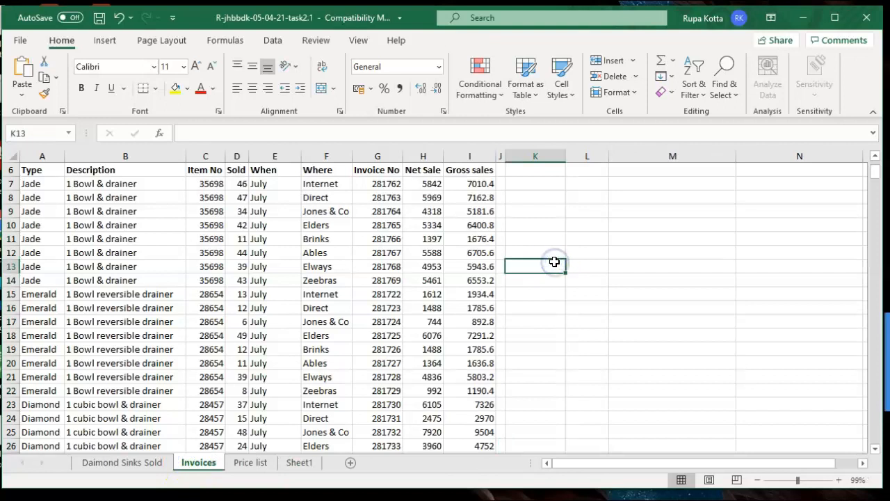
{"action": "left_click", "coordinate": [875, 158]}
{"action": "left_click", "coordinate": [875, 157]}
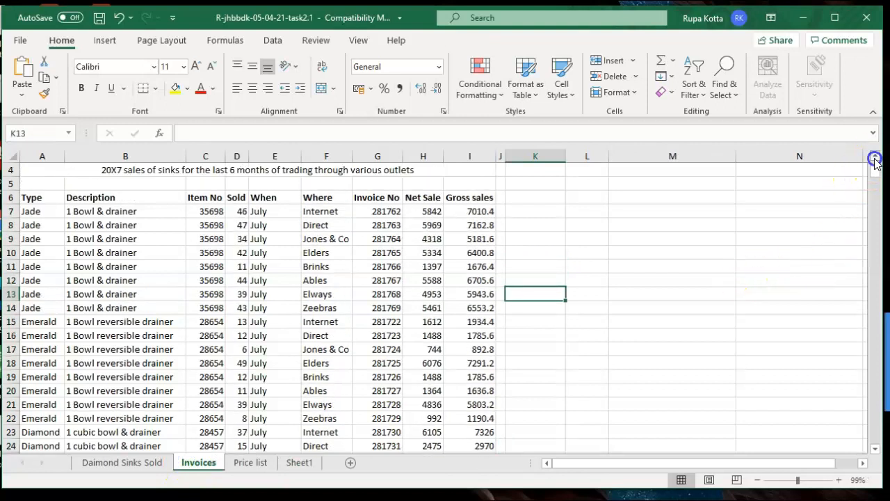
{"action": "left_click", "coordinate": [875, 158]}
{"action": "left_click", "coordinate": [875, 157]}
{"action": "left_click_drag", "start_coordinate": [50, 226], "coordinate": [454, 224]}
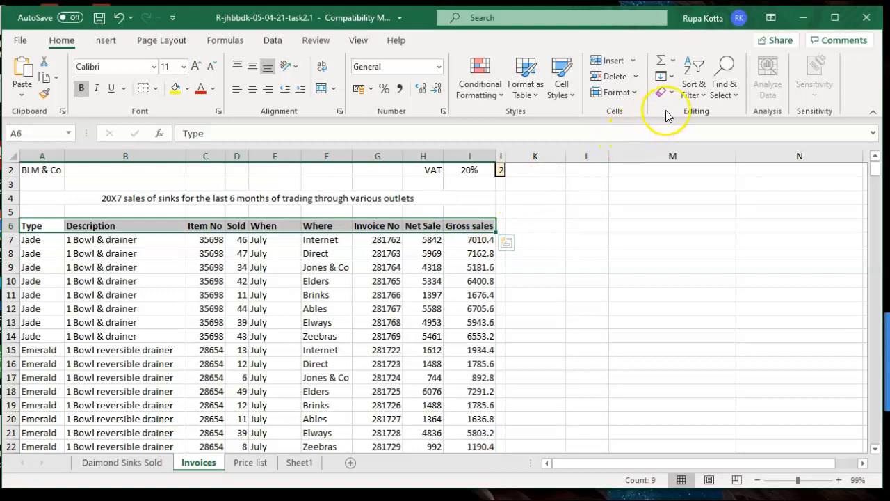
{"action": "left_click", "coordinate": [694, 95]}
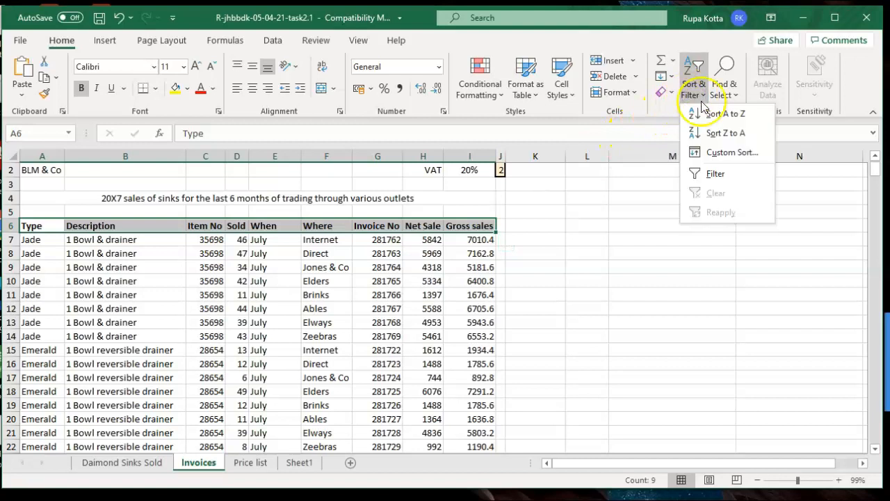
{"action": "left_click", "coordinate": [709, 178]}
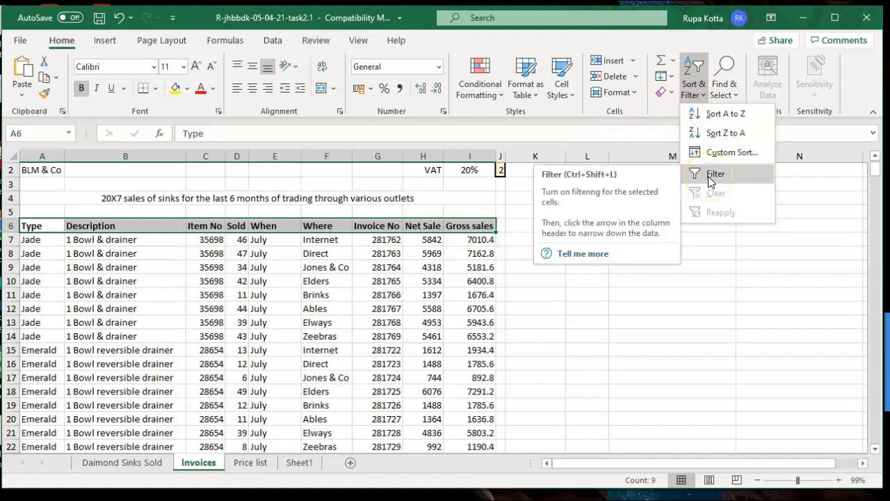
{"action": "left_click", "coordinate": [590, 322]}
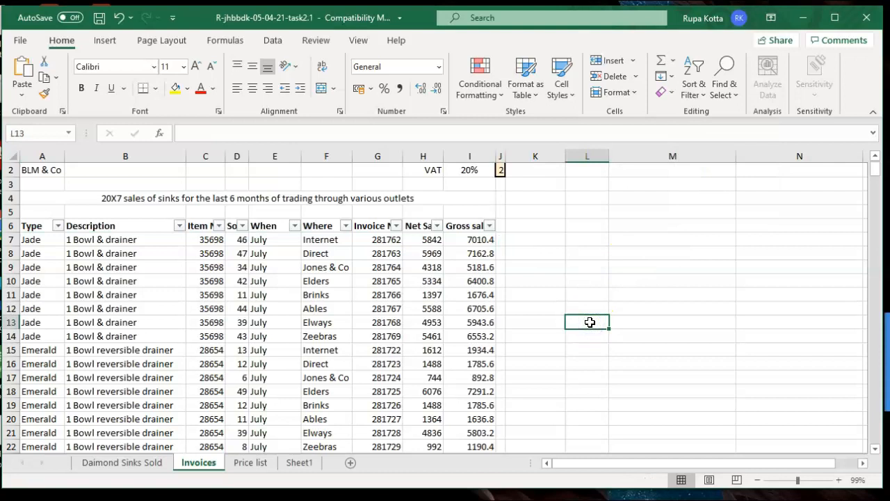
Set the Net Sale Top 10 filter to show the Bottom 5 Items
{"action": "left_click", "coordinate": [437, 226]}
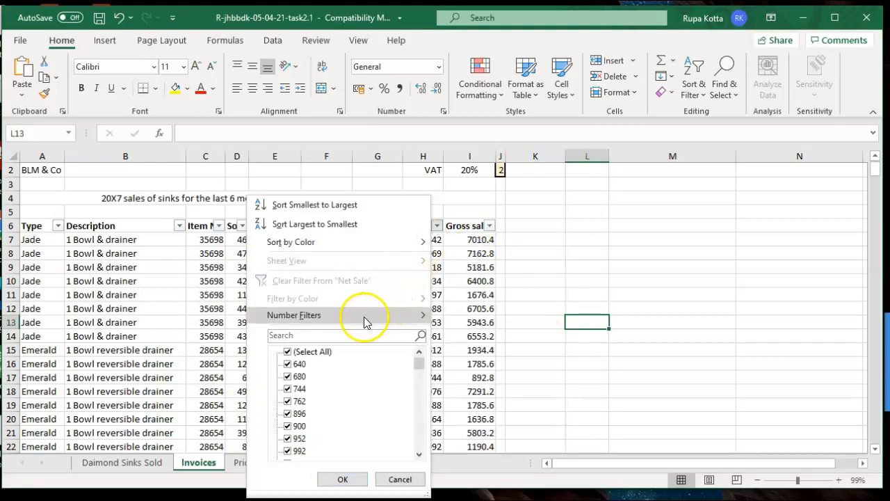
{"action": "mouse_move", "coordinate": [362, 317]}
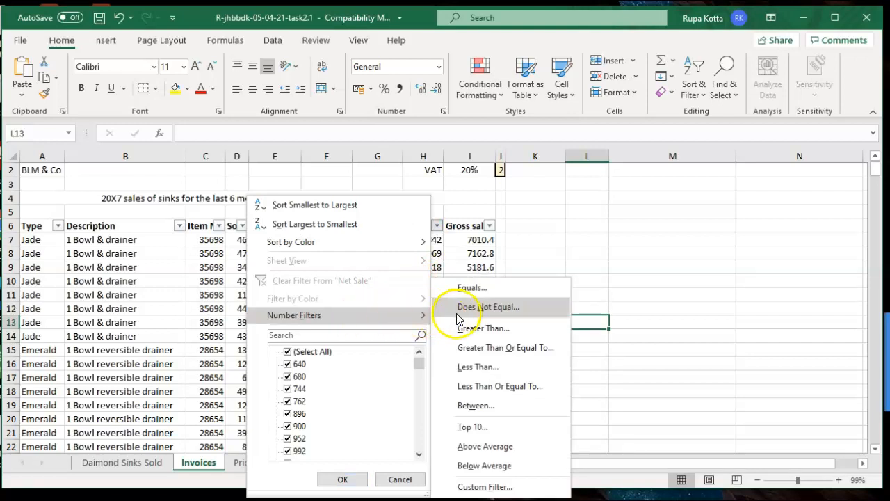
{"action": "left_click", "coordinate": [472, 427]}
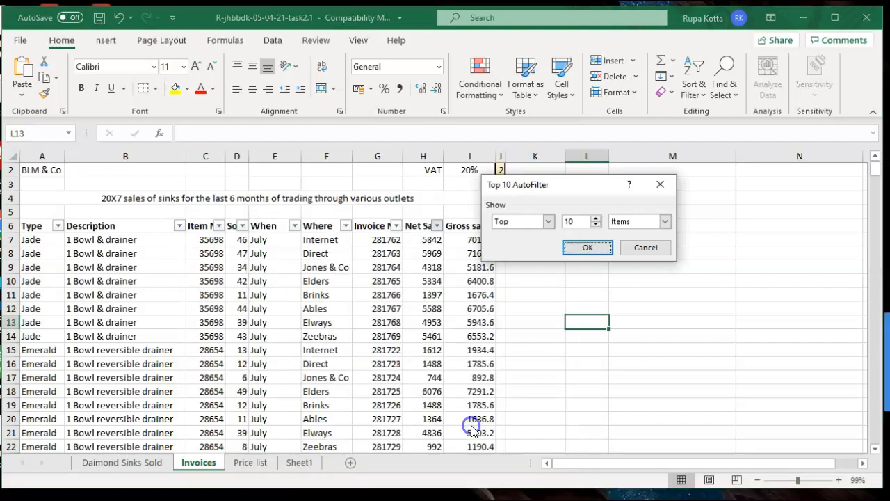
{"action": "left_click", "coordinate": [549, 221]}
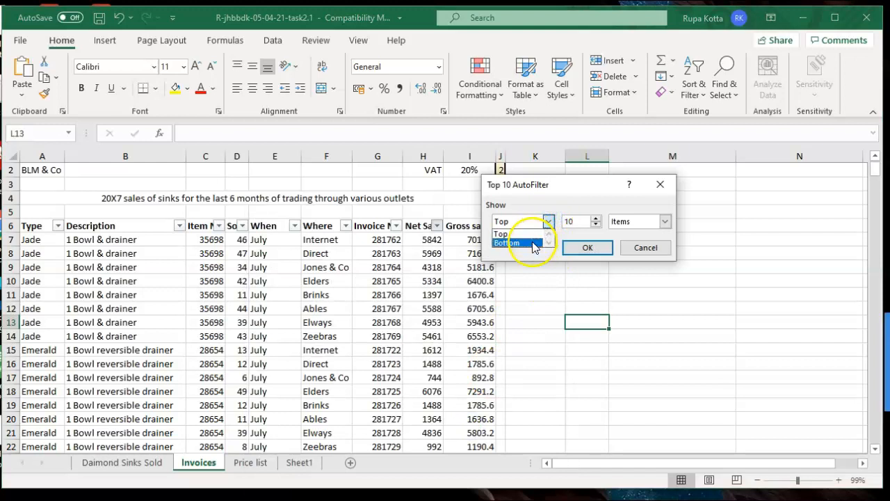
{"action": "left_click", "coordinate": [533, 243]}
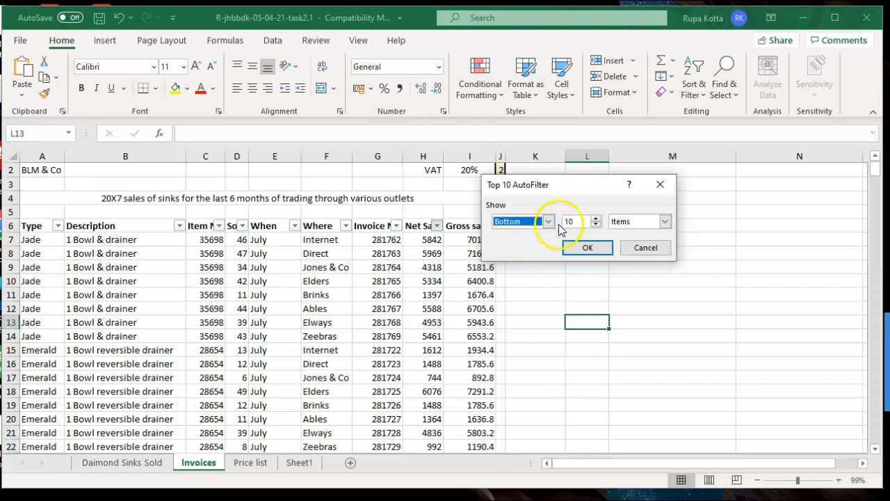
{"action": "left_click", "coordinate": [596, 226]}
{"action": "left_click", "coordinate": [596, 225]}
{"action": "left_click", "coordinate": [596, 225]}
{"action": "left_click", "coordinate": [596, 226]}
{"action": "left_click", "coordinate": [596, 225]}
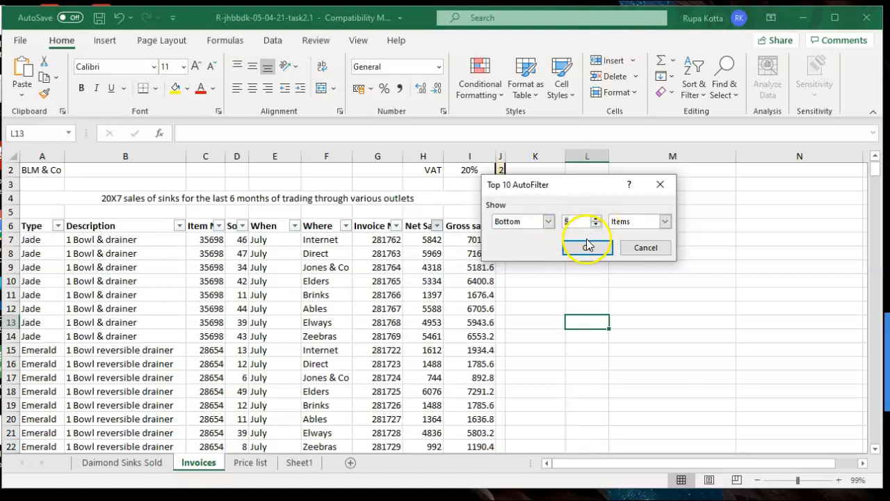
{"action": "left_click", "coordinate": [586, 249]}
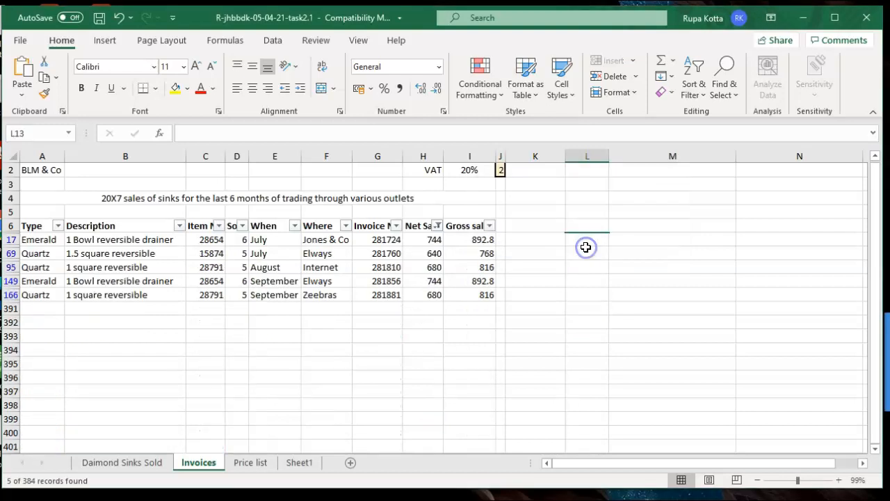
{"action": "left_click", "coordinate": [655, 280]}
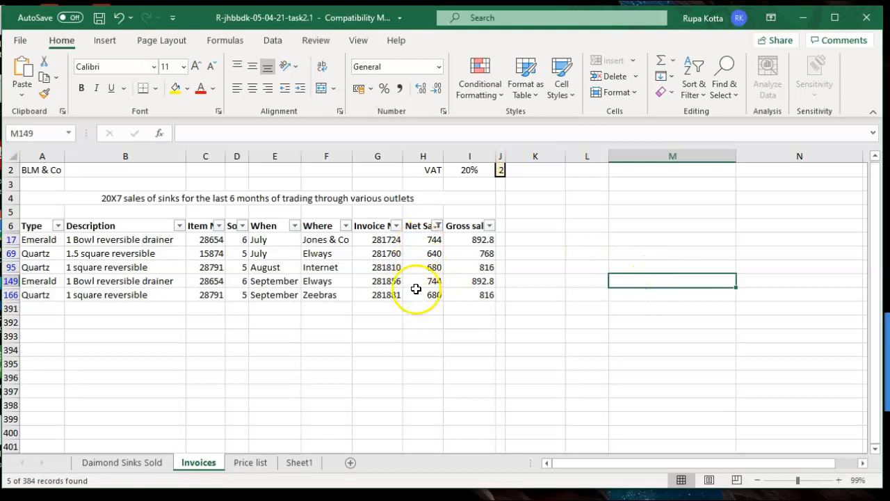
{"action": "left_click", "coordinate": [299, 462]}
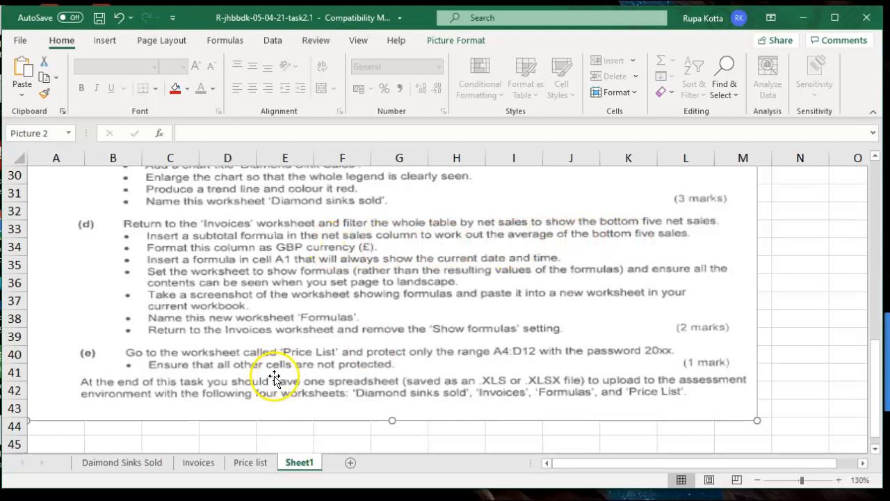
{"action": "left_click", "coordinate": [197, 464]}
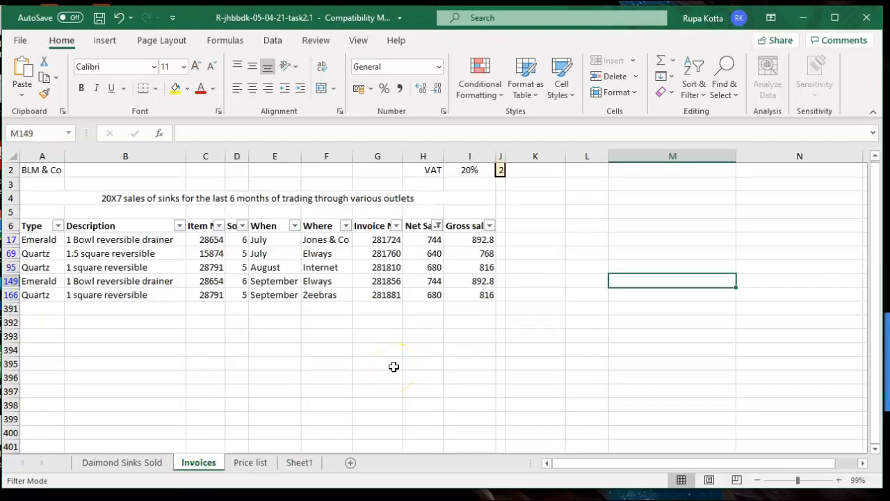
{"action": "left_click", "coordinate": [272, 40]}
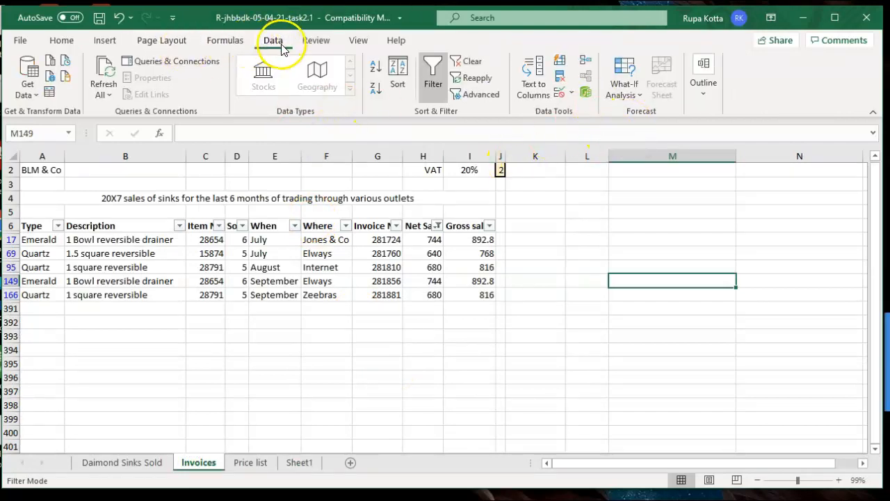
{"action": "left_click", "coordinate": [312, 40]}
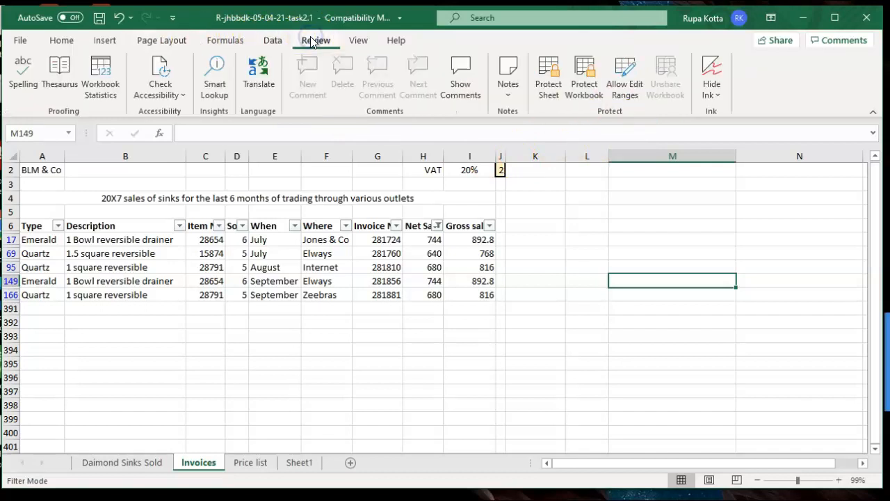
{"action": "left_click", "coordinate": [223, 41]}
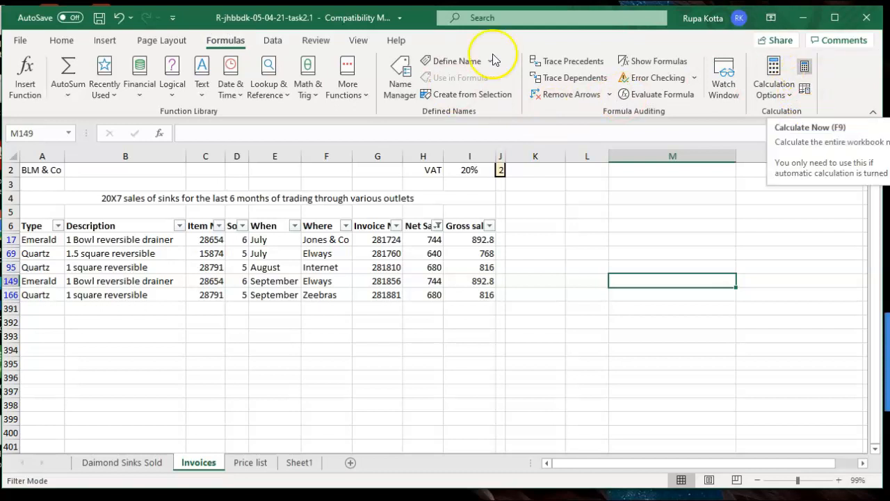
{"action": "left_click", "coordinate": [269, 42]}
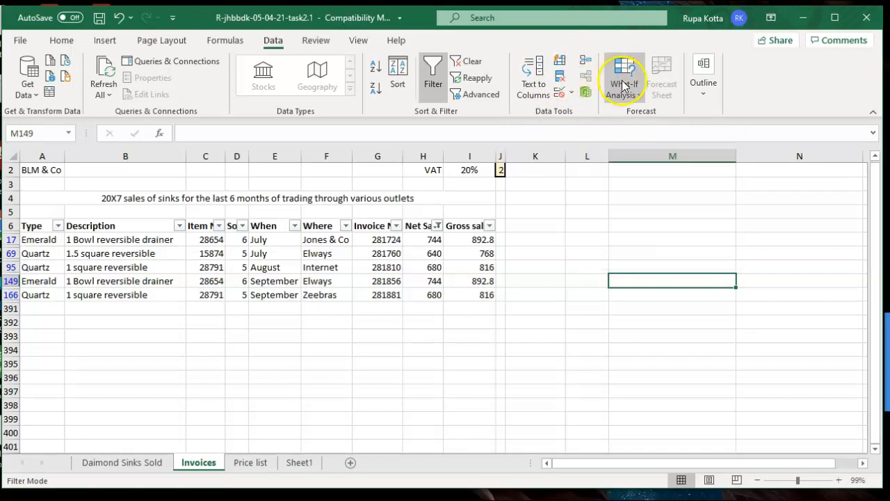
{"action": "left_click", "coordinate": [705, 98]}
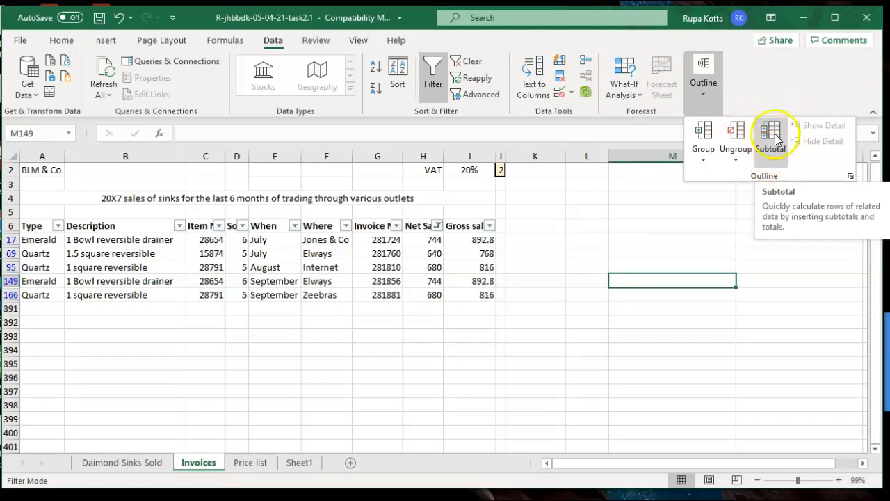
{"action": "left_click", "coordinate": [645, 229]}
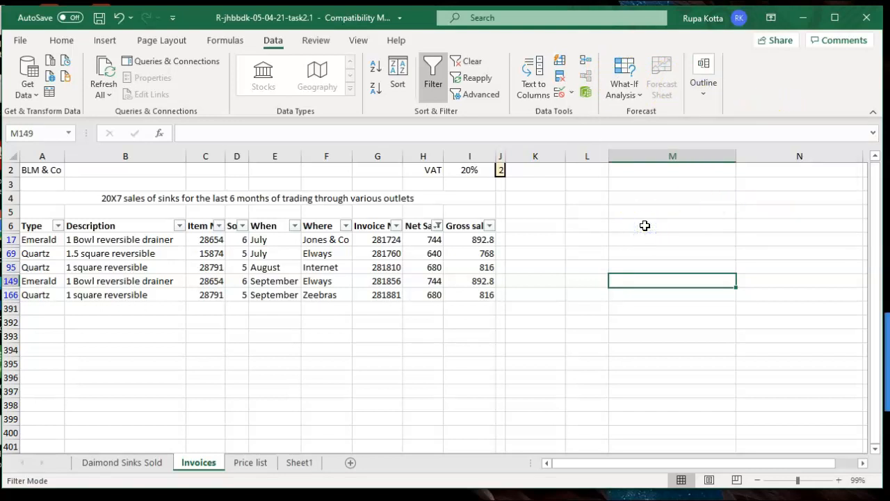
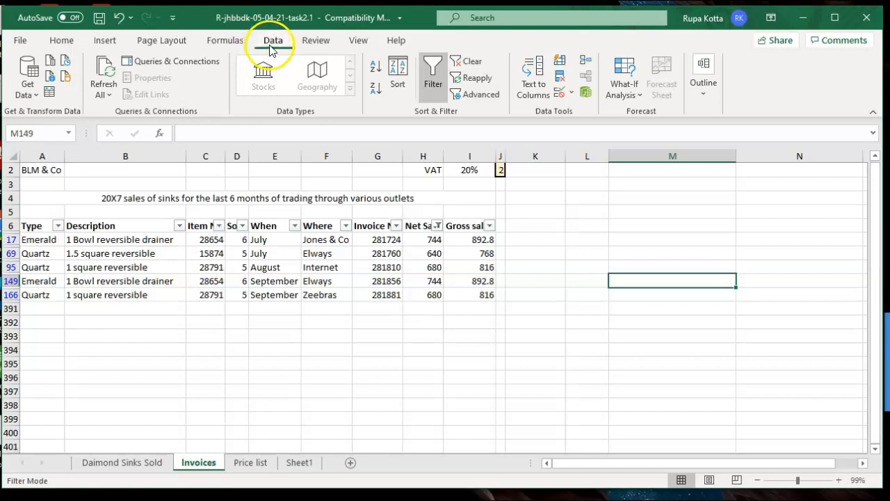
Glance at the outline options and the Sheet1 instructions, then return to Invoices
{"action": "left_click", "coordinate": [700, 98]}
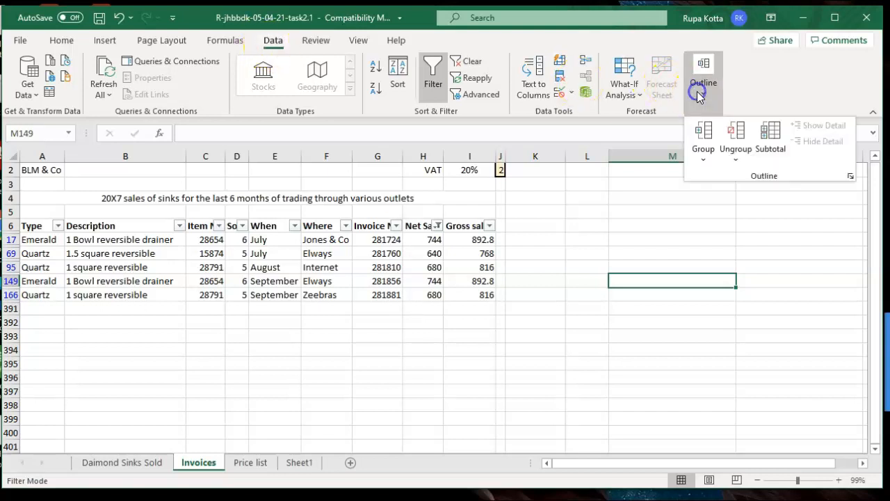
{"action": "left_click", "coordinate": [659, 203]}
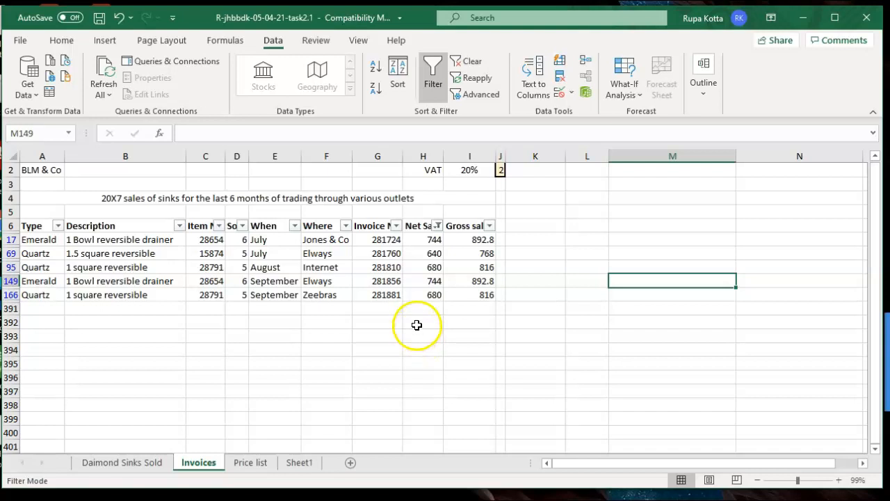
{"action": "left_click", "coordinate": [291, 463]}
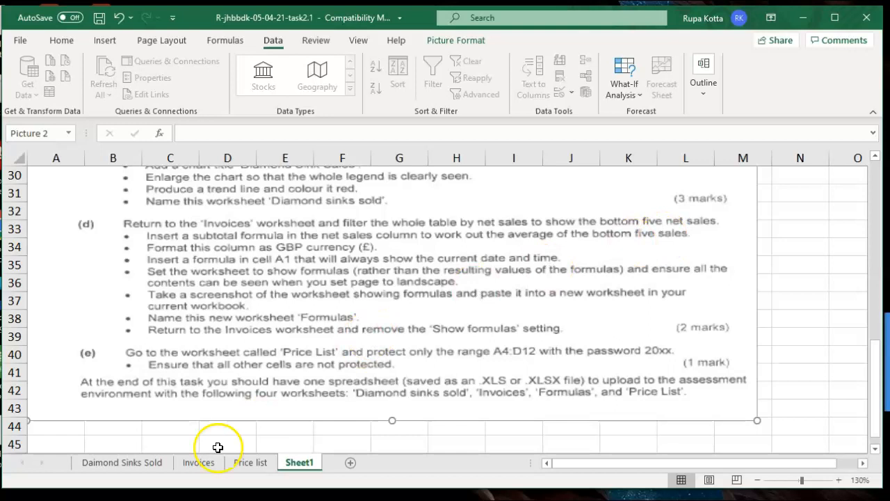
{"action": "left_click", "coordinate": [194, 470]}
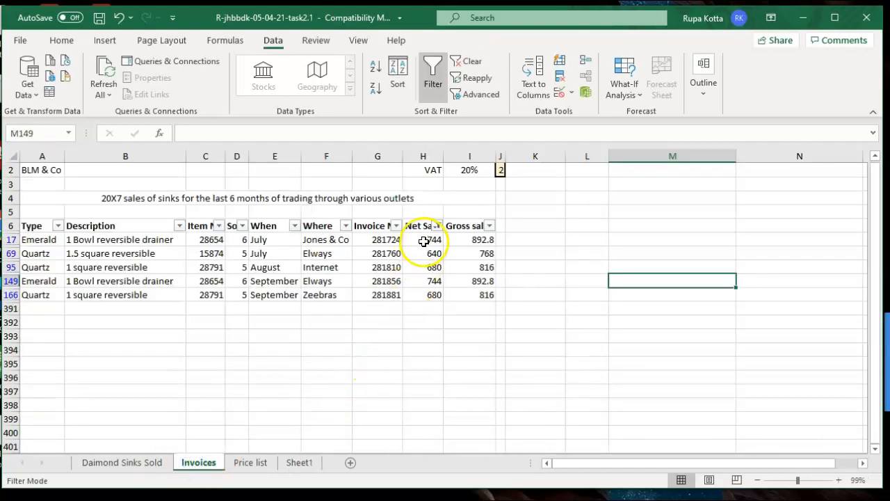
Enter =AVERAGE(H17:H166) in H392 to average the net sales
{"action": "left_click", "coordinate": [415, 321]}
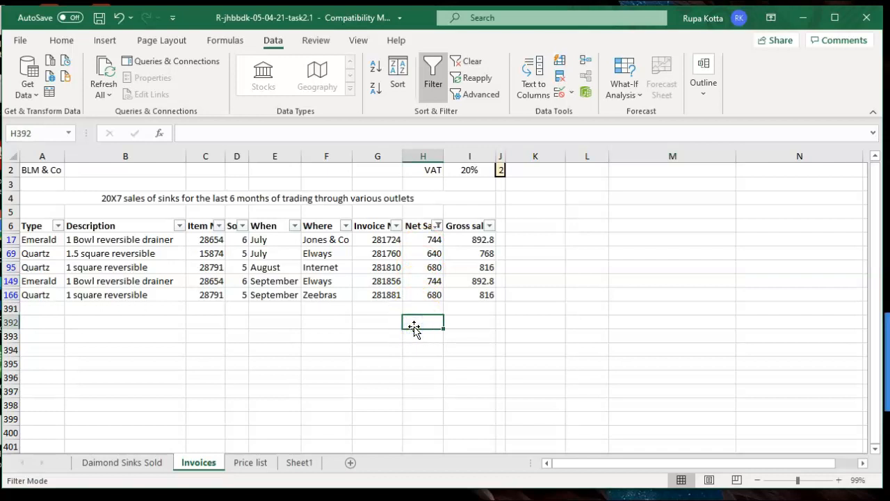
{"action": "type", "text": "=a"}
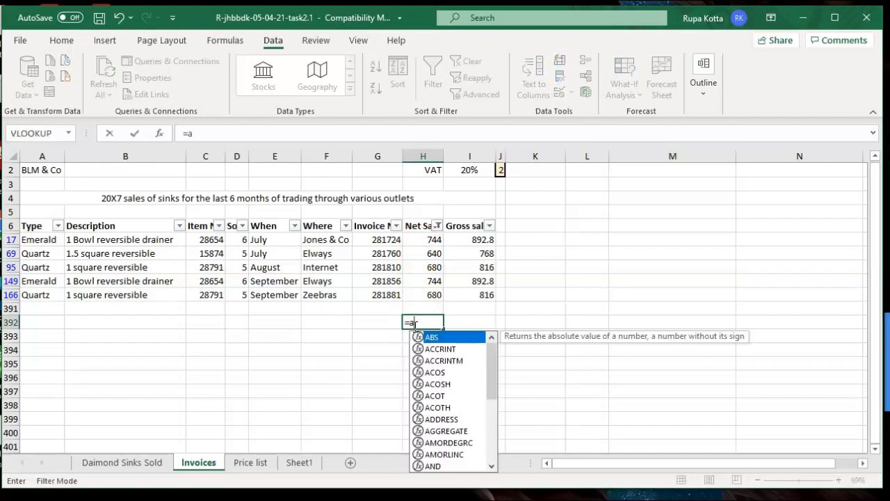
{"action": "type", "text": "verage"}
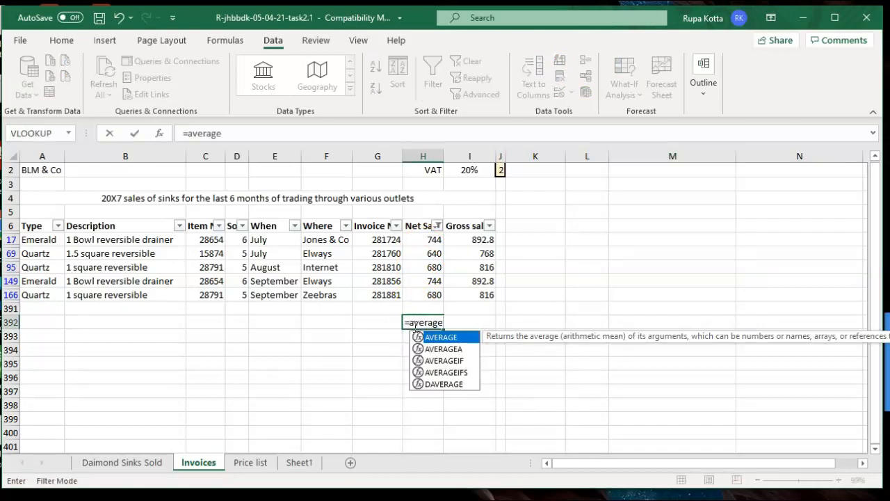
{"action": "type", "text": "("}
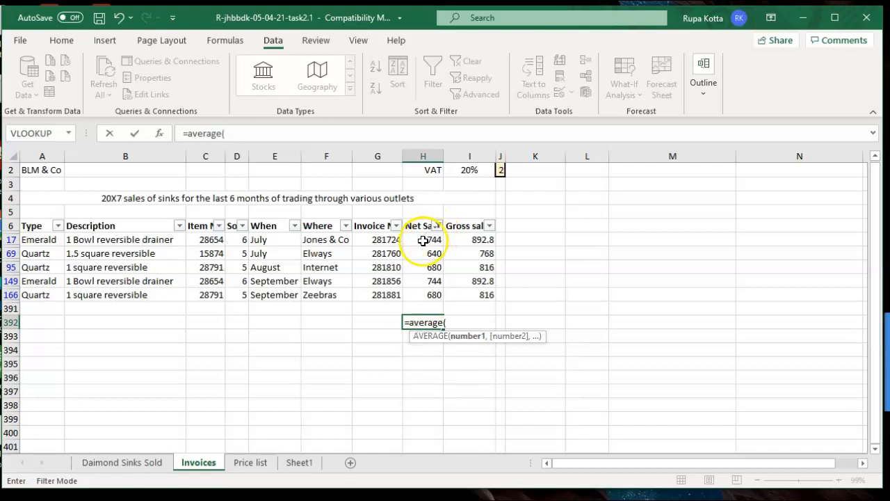
{"action": "left_click_drag", "start_coordinate": [423, 240], "coordinate": [416, 290]}
{"action": "type", "text": ")"}
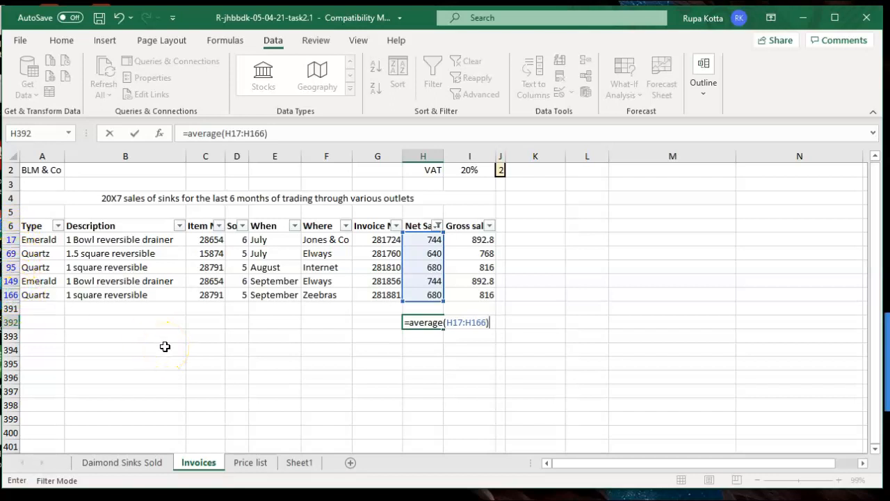
{"action": "key", "text": "Return"}
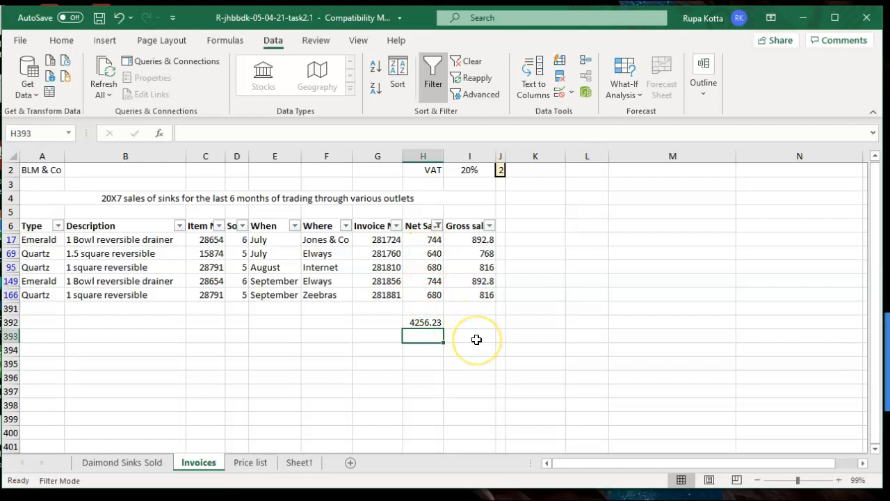
Inspect the average formula in H392, then delete it
{"action": "left_click", "coordinate": [428, 322]}
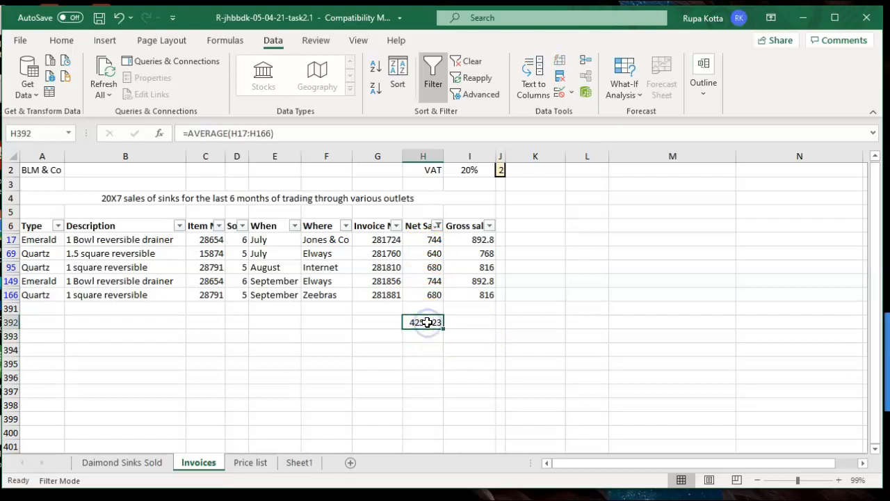
{"action": "double_click", "coordinate": [427, 322]}
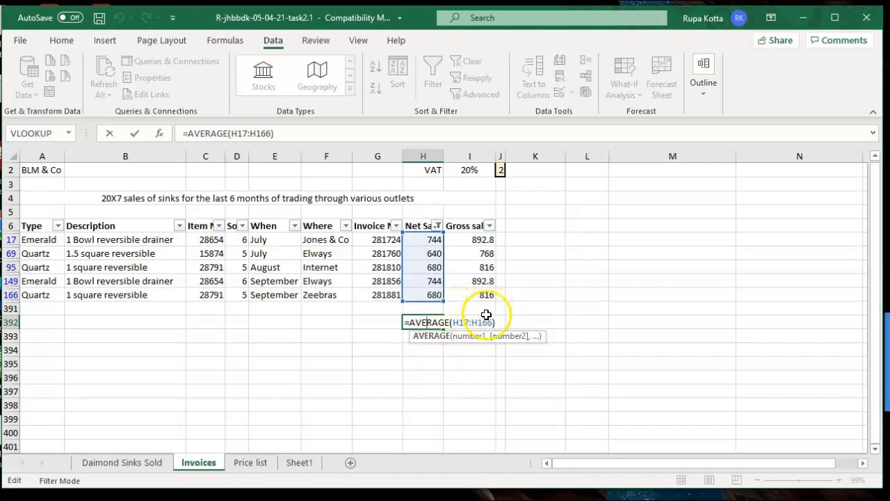
{"action": "left_click", "coordinate": [473, 359]}
{"action": "left_click", "coordinate": [422, 325]}
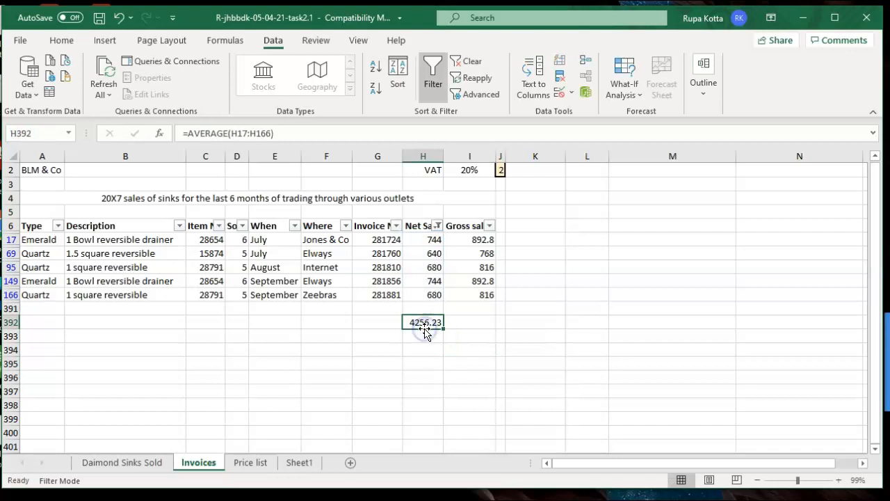
{"action": "key", "text": "Delete"}
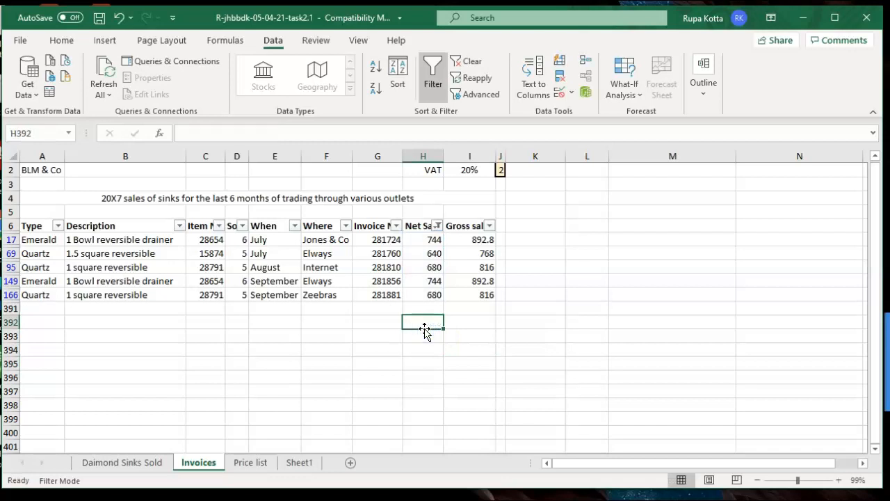
Type a multi-line note from M5: Subtotal works on filtered data, so hidden data is ignored
{"action": "left_click", "coordinate": [616, 217]}
{"action": "type", "text": "\\\\\\"}
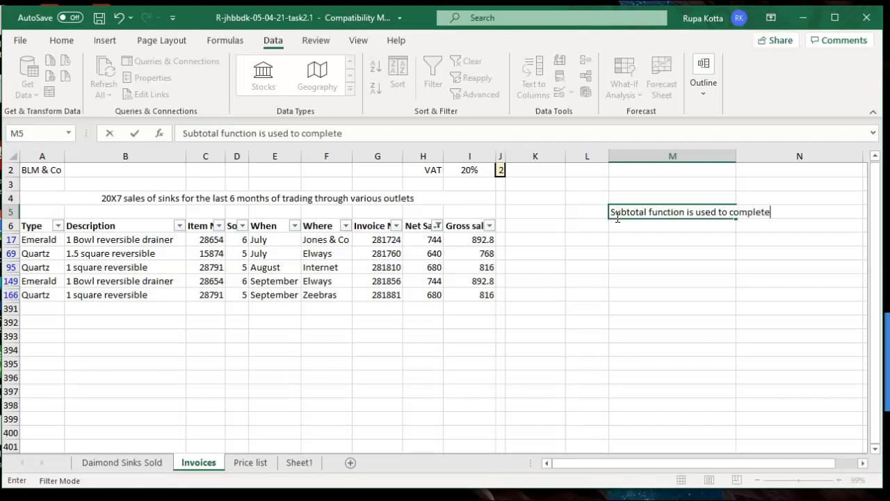
{"action": "key", "text": "Return"}
{"action": "type", "text": "hem"}
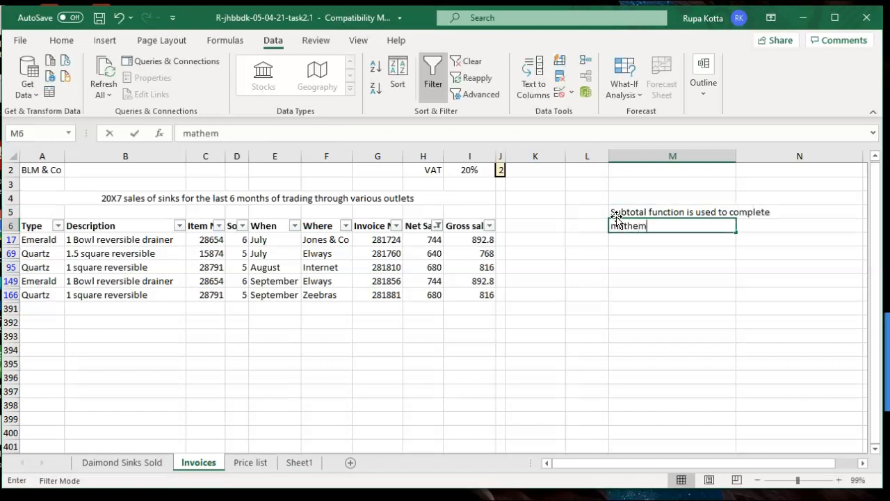
{"action": "type", "text": "atical operations on"}
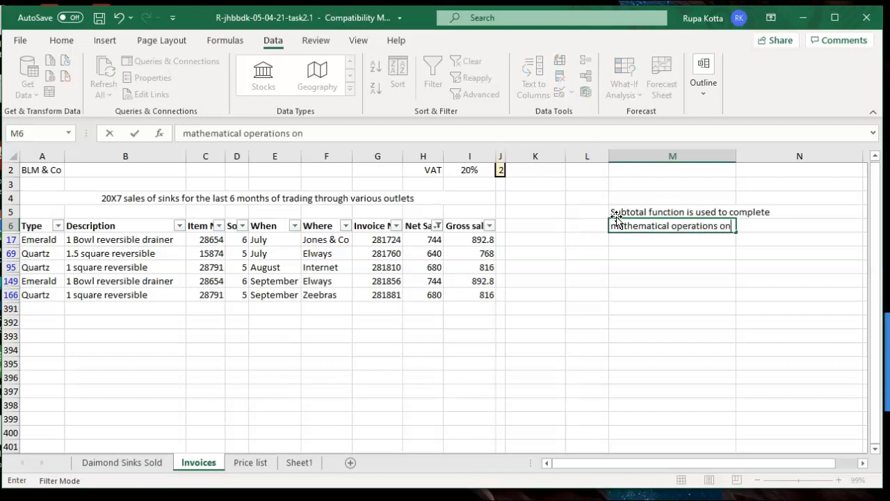
{"action": "type", "text": " Filtered data"}
{"action": "key", "text": "Return"}
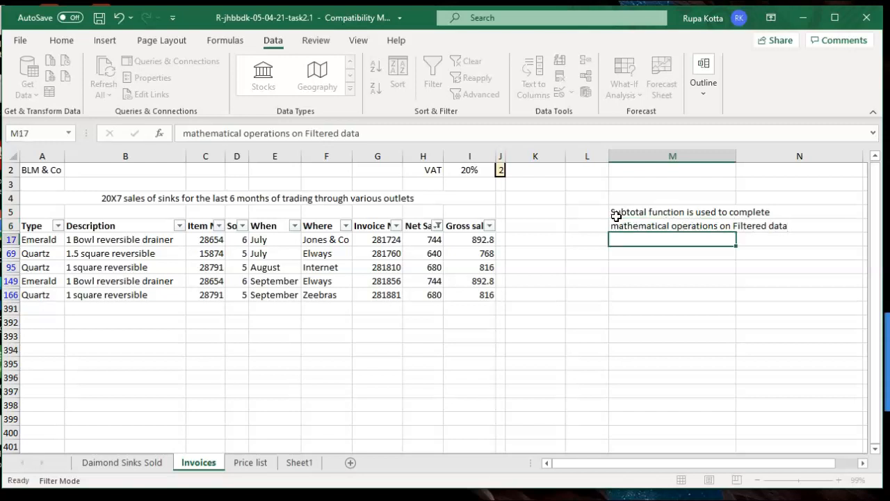
{"action": "type", "text": "so that the"}
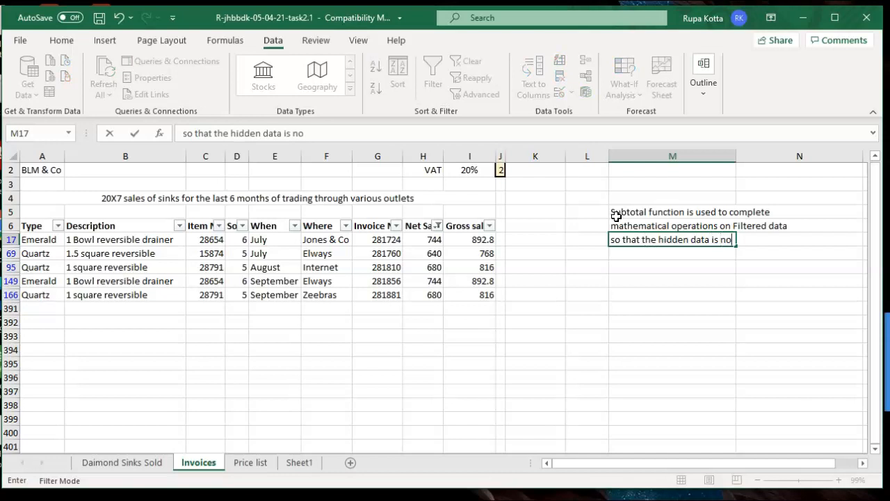
{"action": "type", "text": "hidden data is not taken into"}
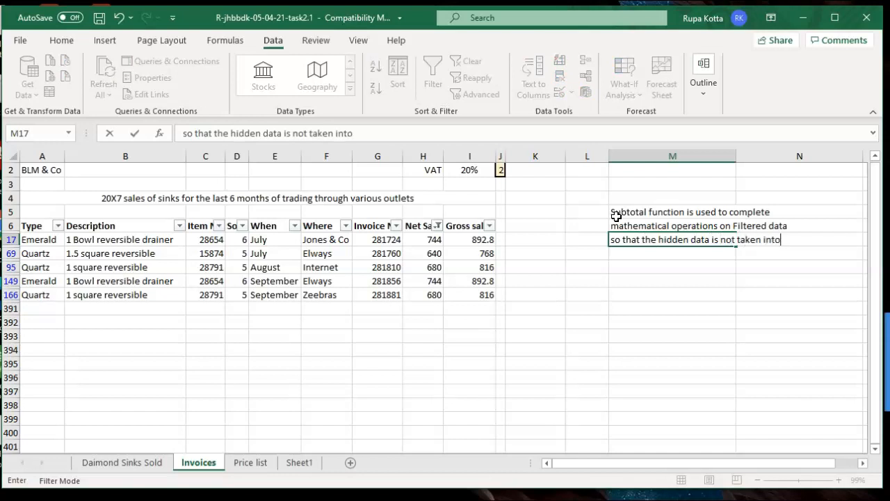
{"action": "key", "text": "Return"}
{"action": "type", "text": "consideration."}
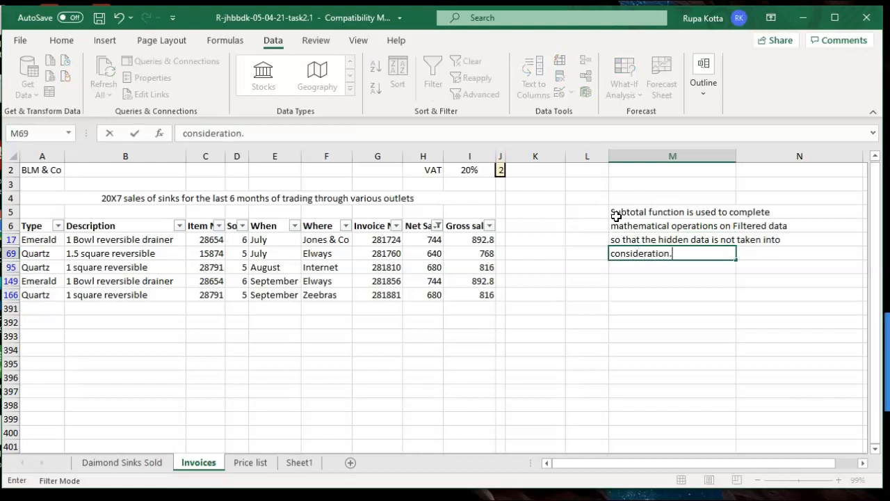
{"action": "left_click", "coordinate": [663, 372]}
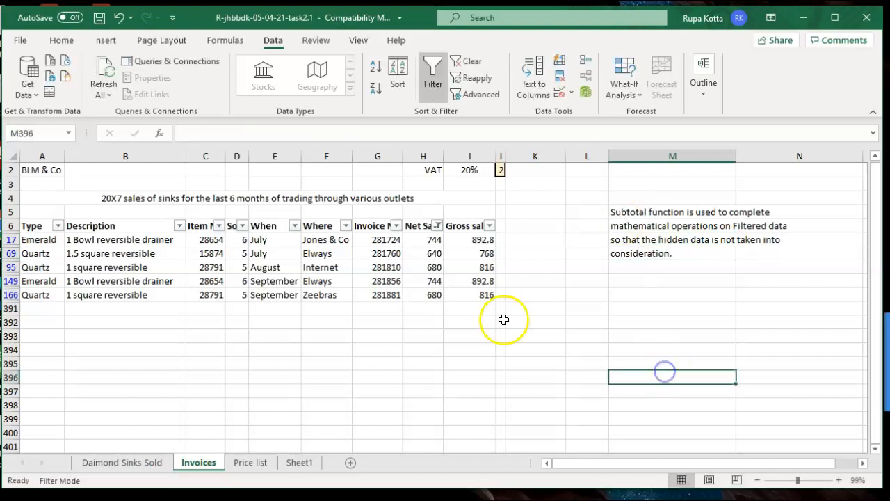
{"action": "left_click", "coordinate": [428, 327]}
Enter =SUBTOTAL(1,H17:H166) in H392, averaging the five visible net sales to 697.6
{"action": "type", "text": "="}
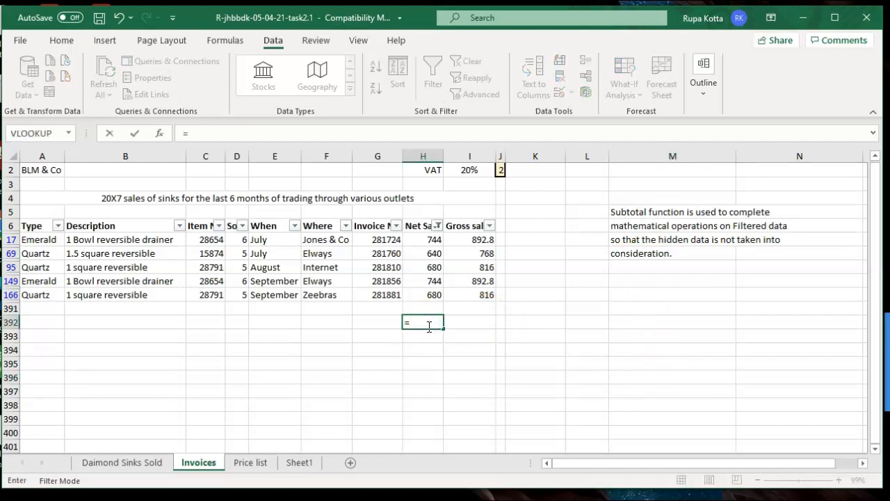
{"action": "type", "text": "sub"}
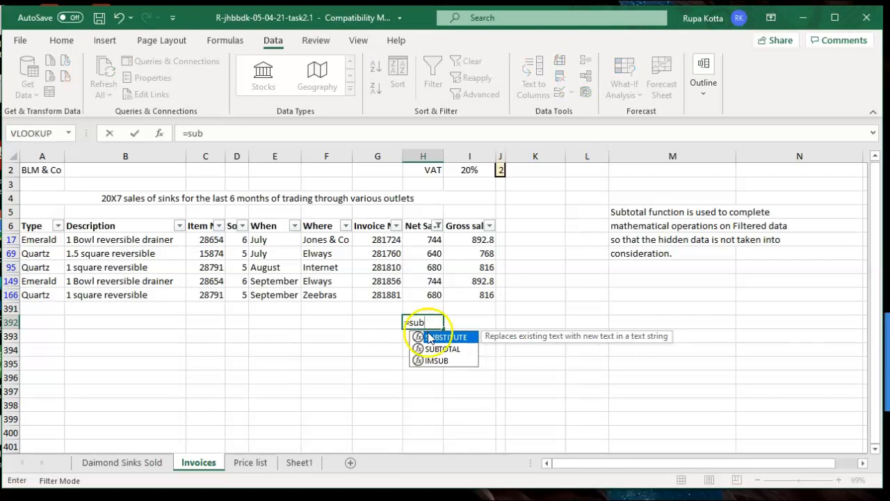
{"action": "left_click", "coordinate": [435, 349]}
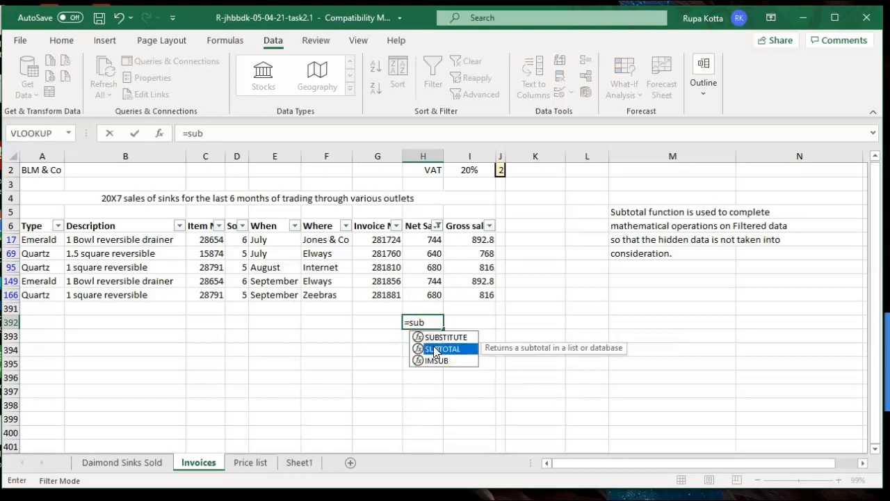
{"action": "double_click", "coordinate": [434, 349]}
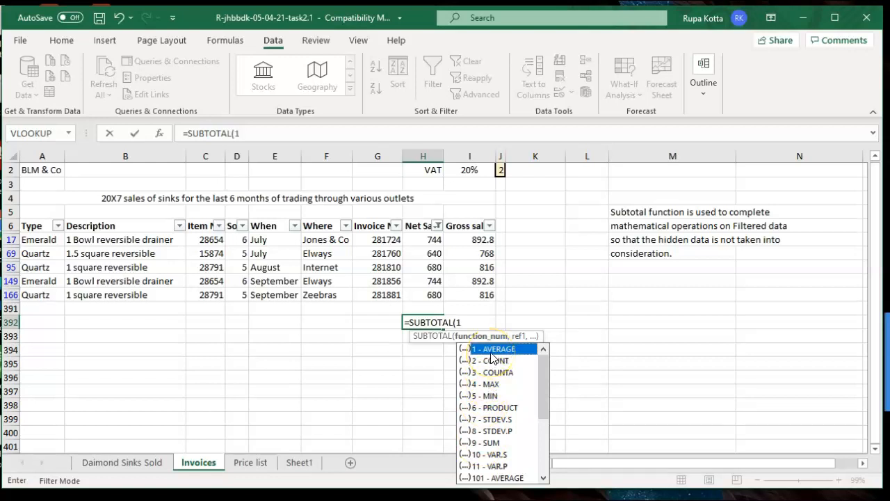
{"action": "type", "text": ","}
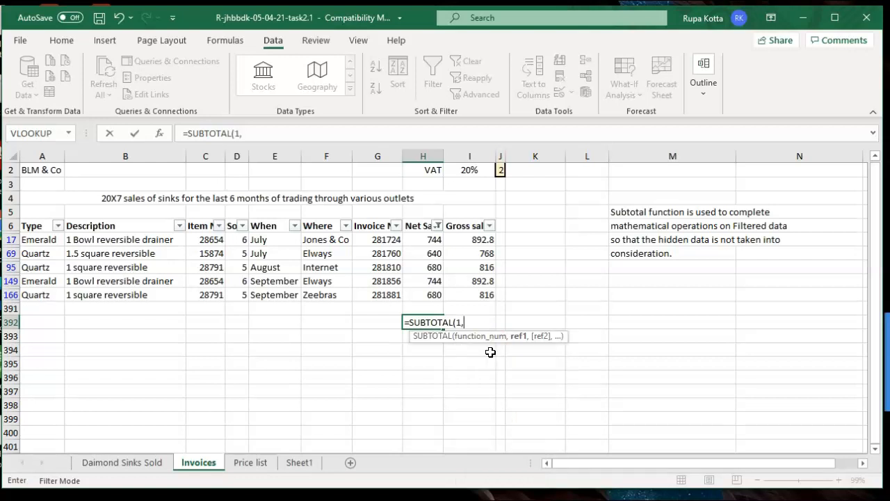
{"action": "left_click", "coordinate": [432, 240]}
{"action": "left_click_drag", "start_coordinate": [432, 240], "coordinate": [431, 290]}
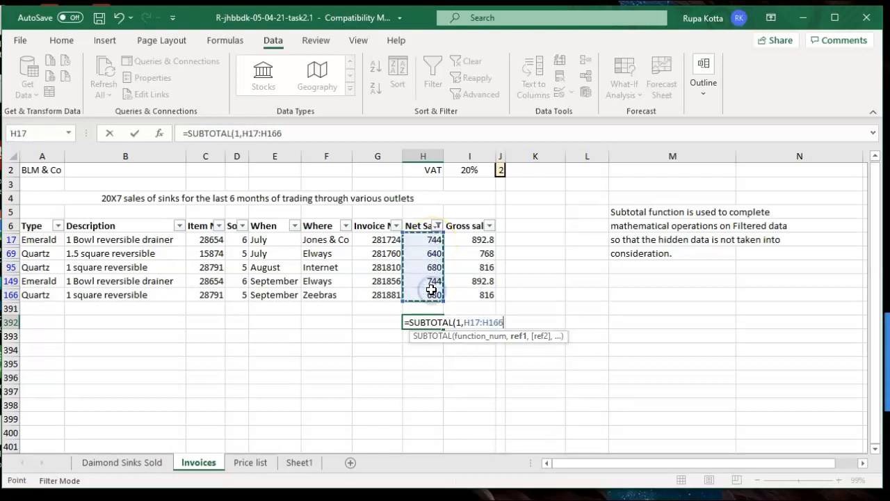
{"action": "type", "text": ")"}
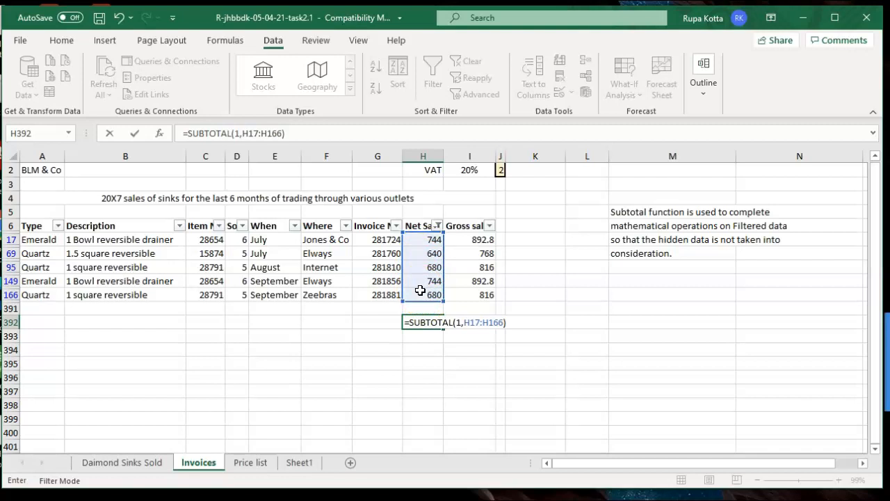
{"action": "key", "text": "Return"}
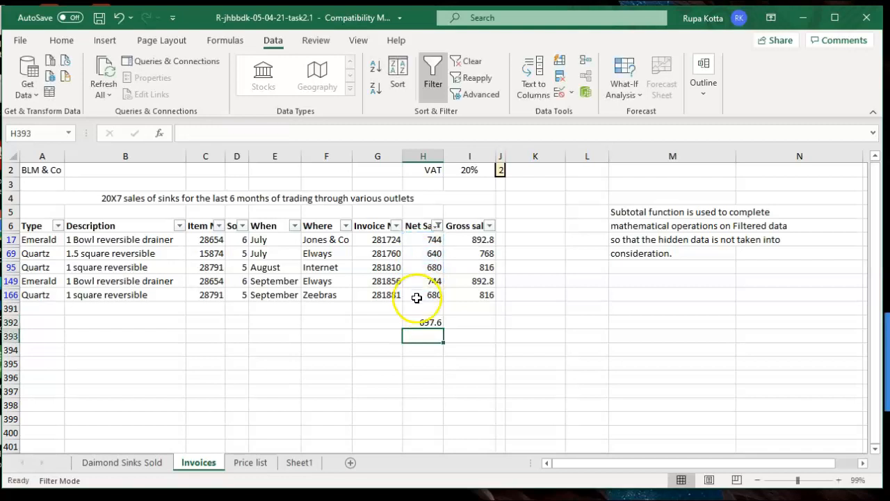
{"action": "left_click", "coordinate": [415, 323]}
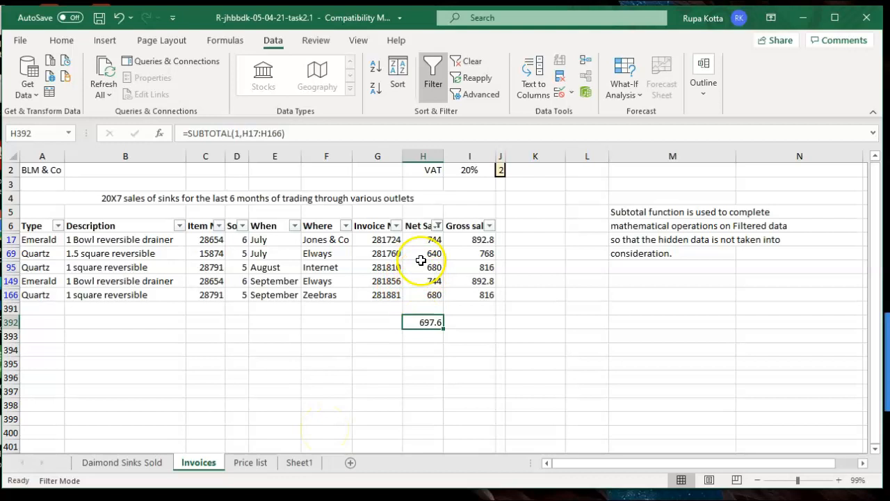
After rereading Sheet1, format H392 as £ Currency with 2 decimals, showing £697.60
{"action": "left_click", "coordinate": [299, 462]}
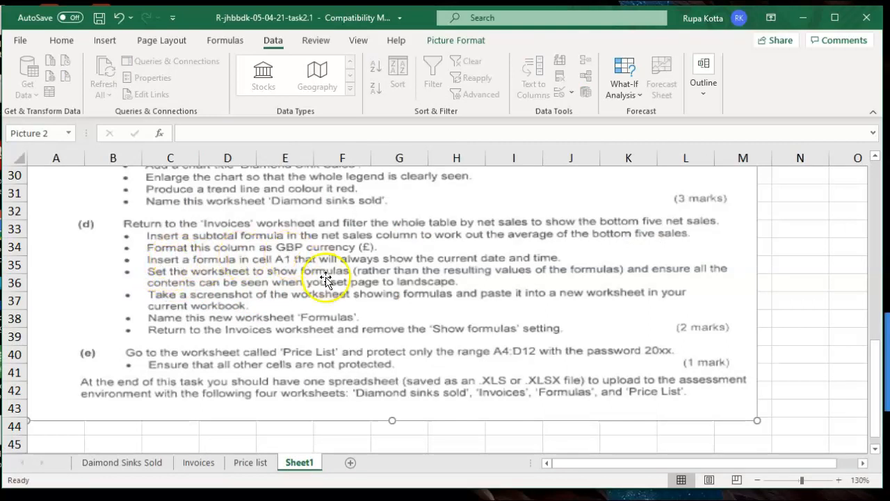
{"action": "left_click", "coordinate": [199, 462]}
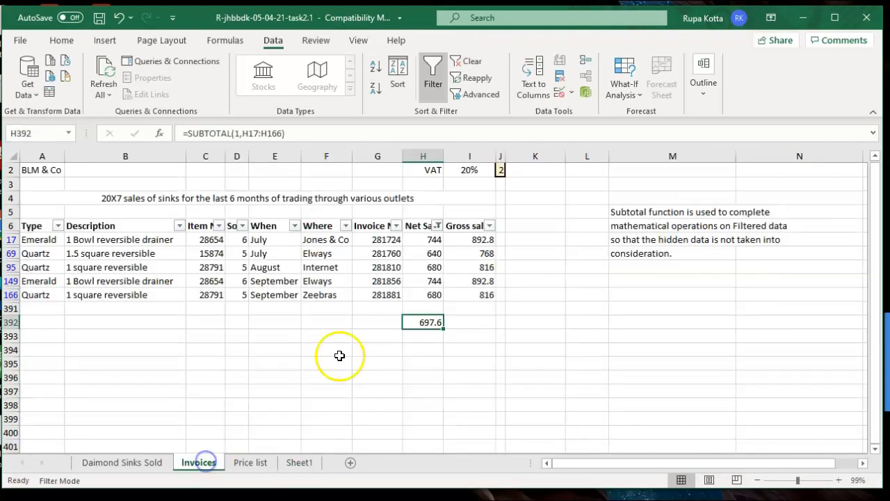
{"action": "right_click", "coordinate": [422, 324]}
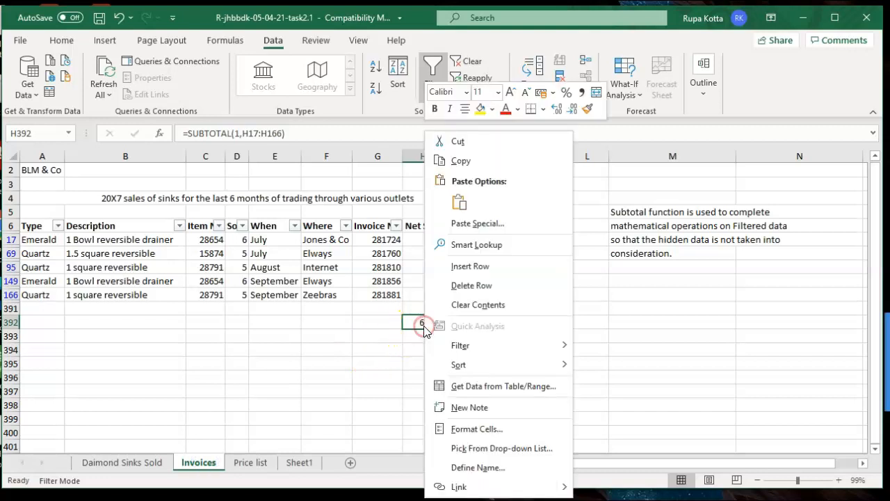
{"action": "left_click", "coordinate": [466, 431]}
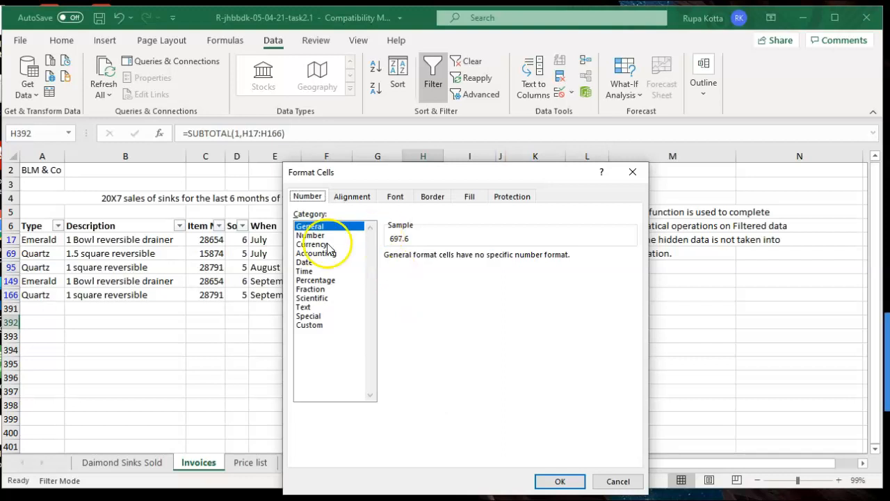
{"action": "left_click", "coordinate": [327, 245]}
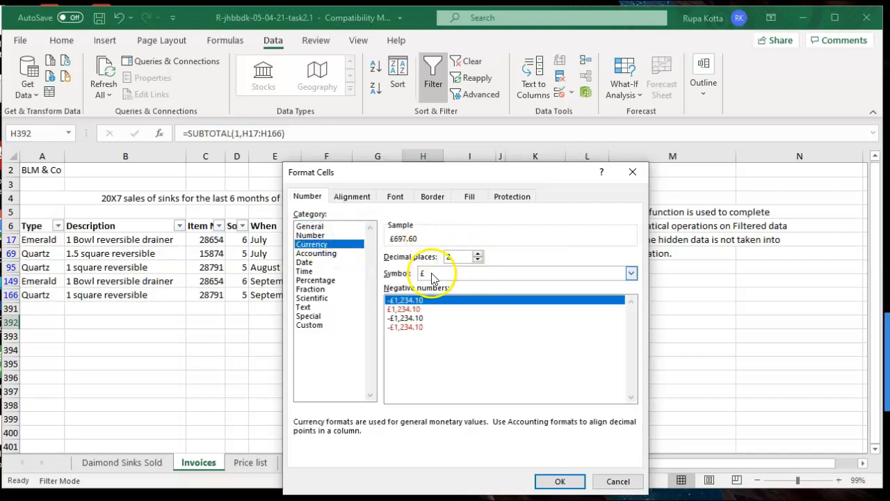
{"action": "left_click", "coordinate": [559, 482]}
{"action": "left_click", "coordinate": [518, 340]}
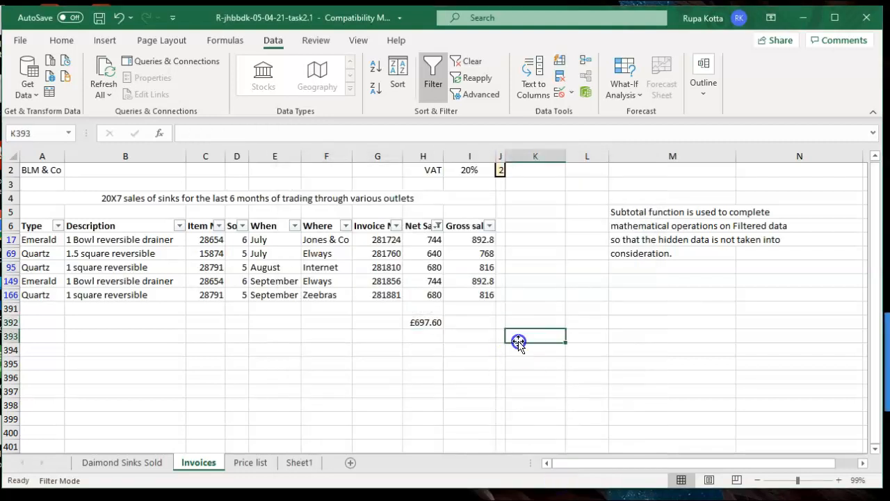
Look through the Sheet1, Price list and Daimond Sinks Sold sheets, then return to Invoices
{"action": "left_click", "coordinate": [296, 462]}
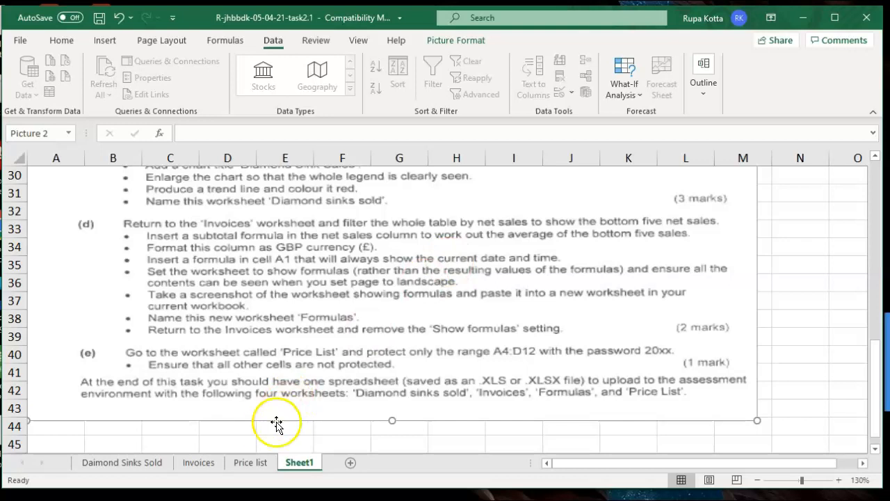
{"action": "left_click", "coordinate": [255, 461]}
{"action": "left_click", "coordinate": [162, 465]}
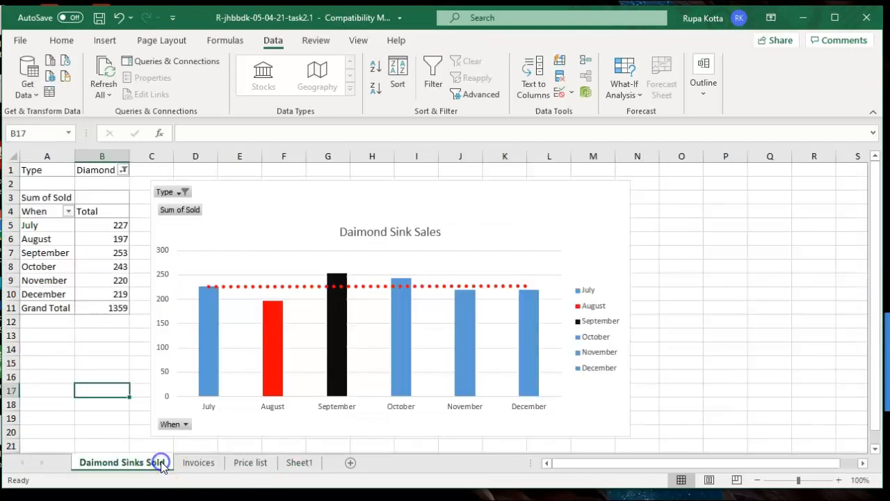
{"action": "left_click", "coordinate": [195, 462]}
{"action": "left_click_drag", "start_coordinate": [875, 305], "coordinate": [875, 249]}
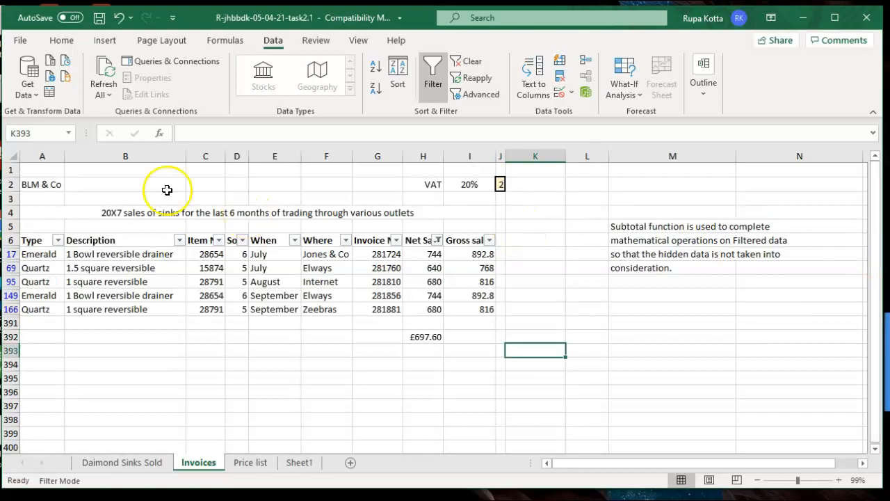
Enter =NOW() in A1 to show the current date and time
{"action": "left_click", "coordinate": [43, 171]}
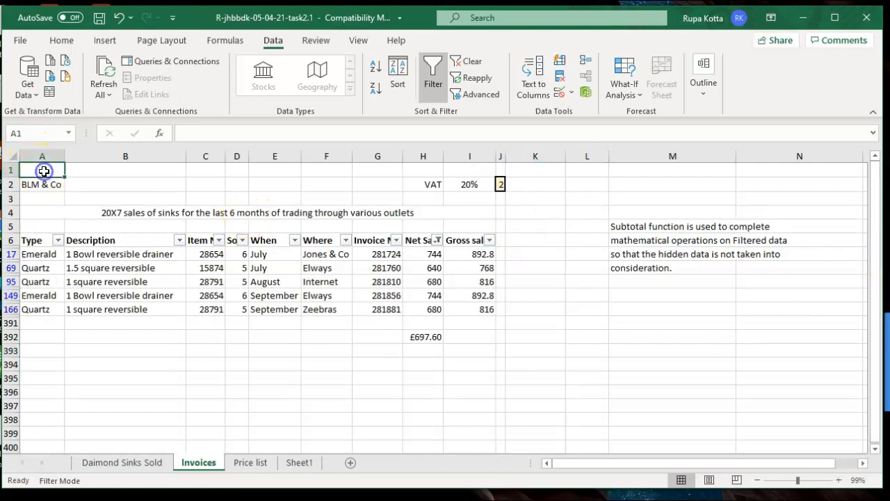
{"action": "type", "text": "=n"}
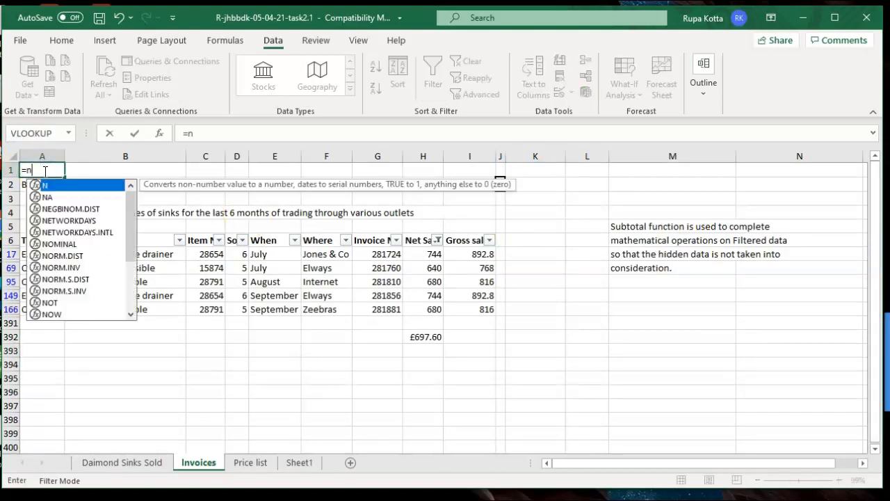
{"action": "type", "text": "ow()"}
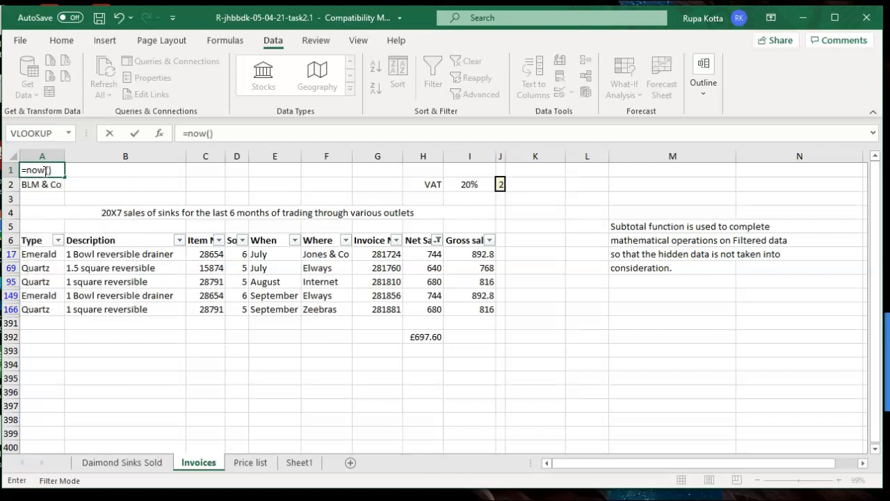
{"action": "key", "text": "Return"}
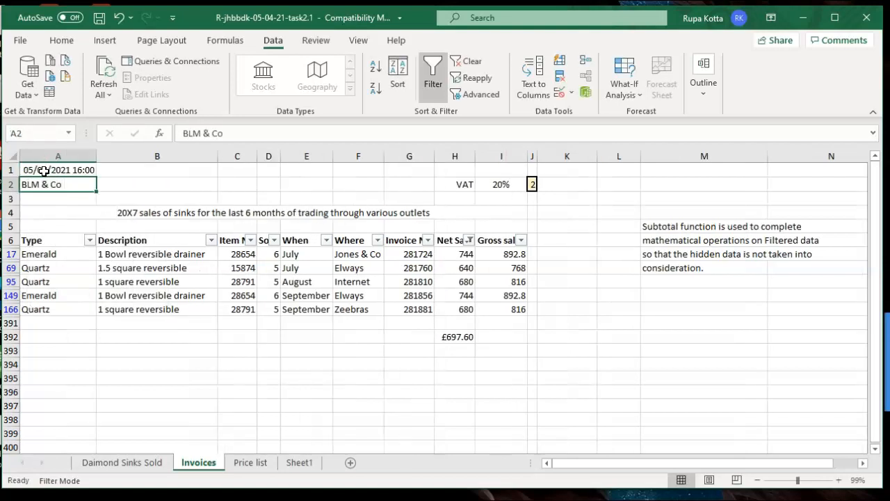
{"action": "left_click", "coordinate": [249, 364]}
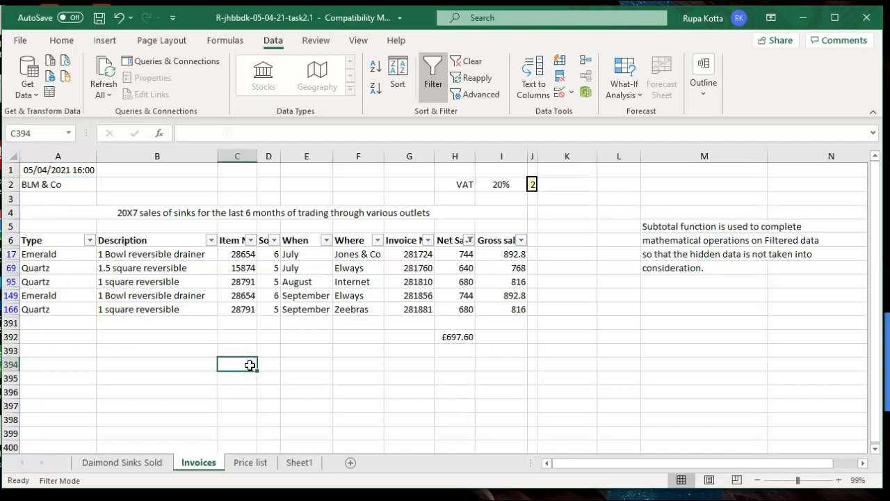
{"action": "left_click", "coordinate": [290, 463]}
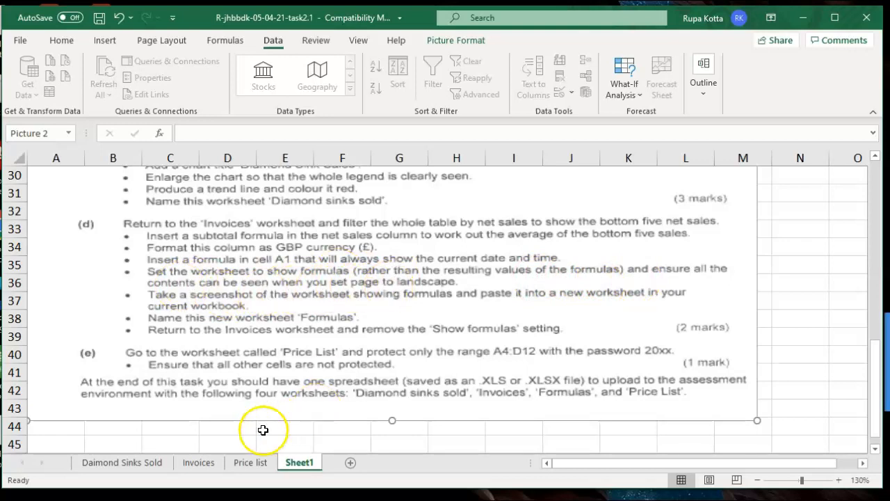
{"action": "left_click", "coordinate": [197, 467]}
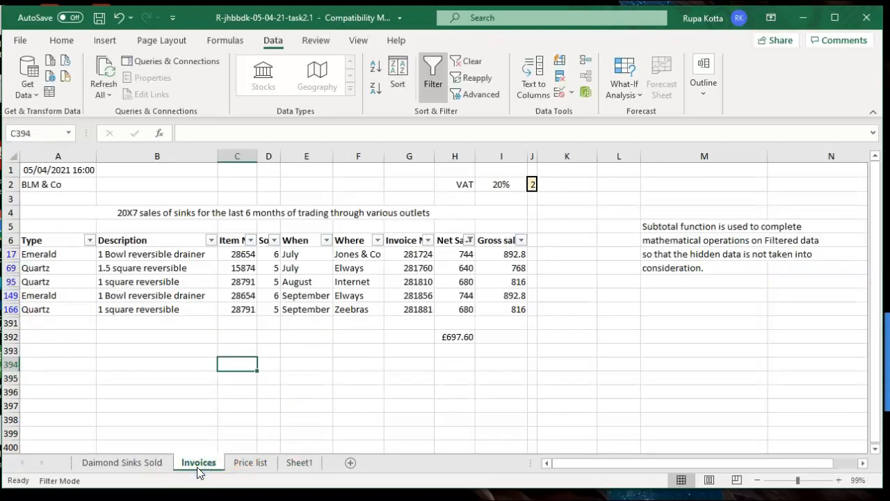
{"action": "left_click", "coordinate": [11, 155]}
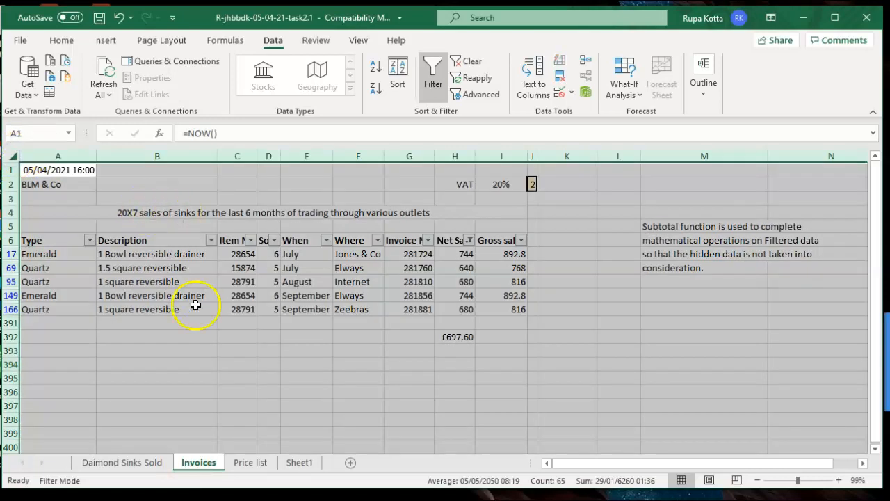
Turn on Show Formulas, scroll across to check the formulas, then select the whole sheet
{"action": "left_click", "coordinate": [209, 361]}
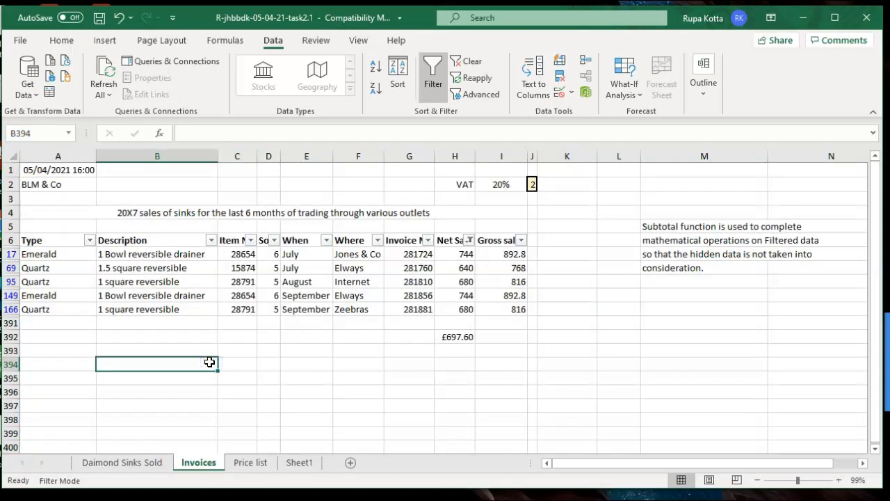
{"action": "left_click", "coordinate": [230, 41]}
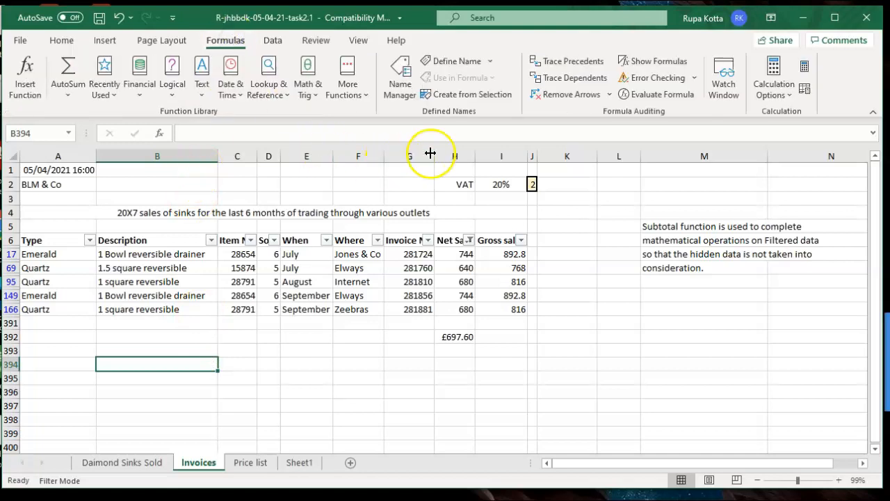
{"action": "left_click", "coordinate": [653, 62]}
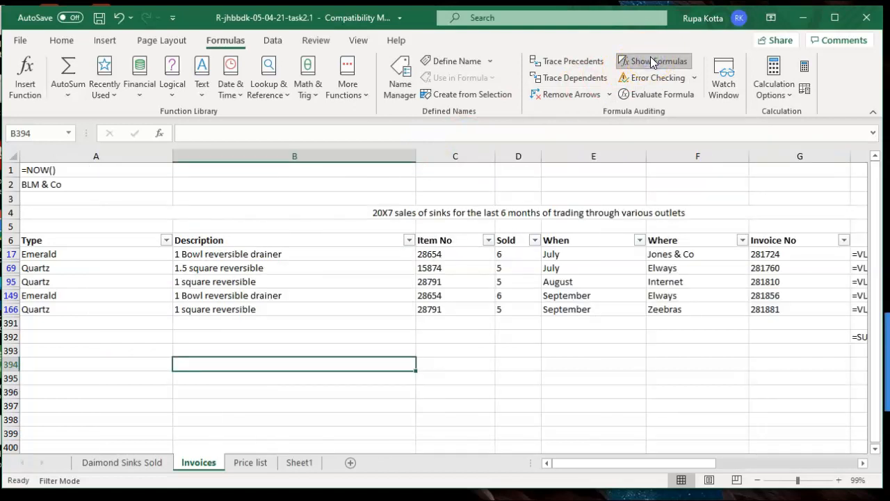
{"action": "left_click_drag", "start_coordinate": [609, 468], "coordinate": [653, 464]}
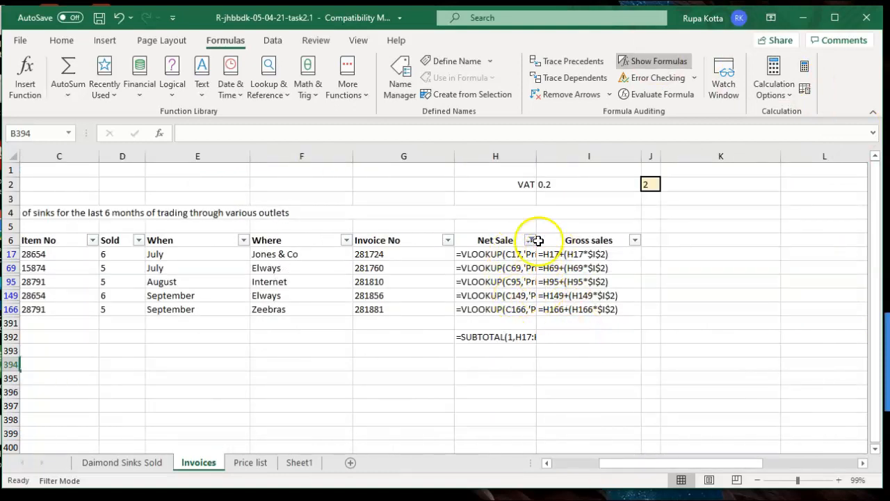
{"action": "left_click_drag", "start_coordinate": [618, 470], "coordinate": [553, 465]}
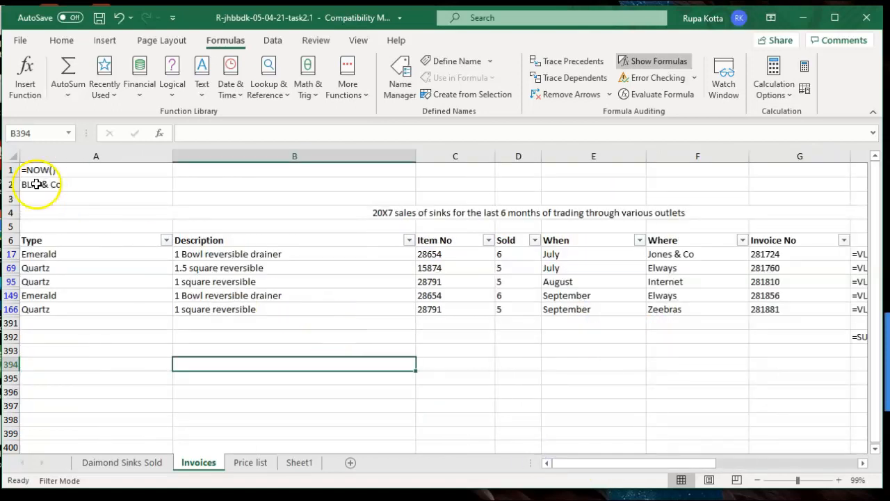
{"action": "left_click", "coordinate": [11, 157]}
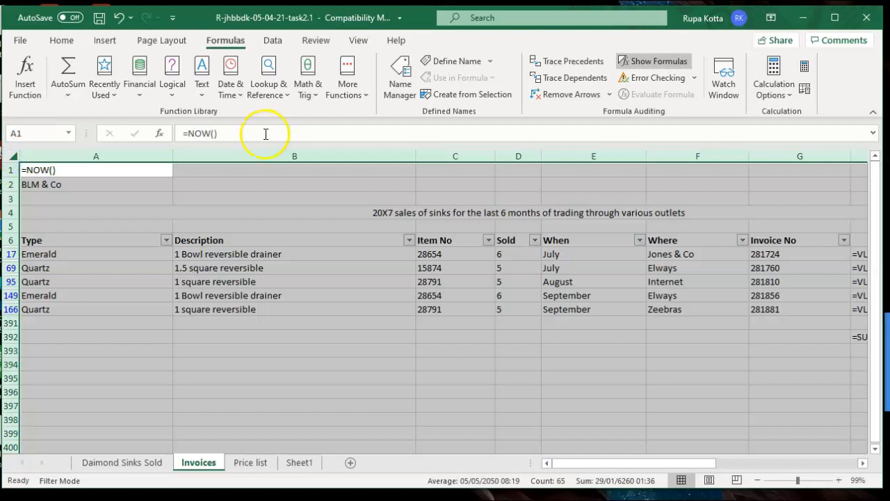
{"action": "left_click", "coordinate": [61, 42]}
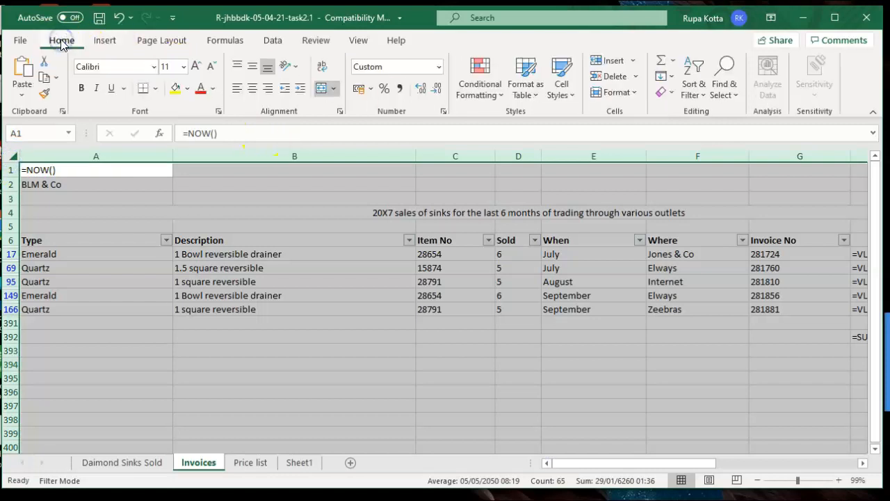
Autofit every column width on the Invoices sheet, then go to the File backstage
{"action": "left_click", "coordinate": [619, 91]}
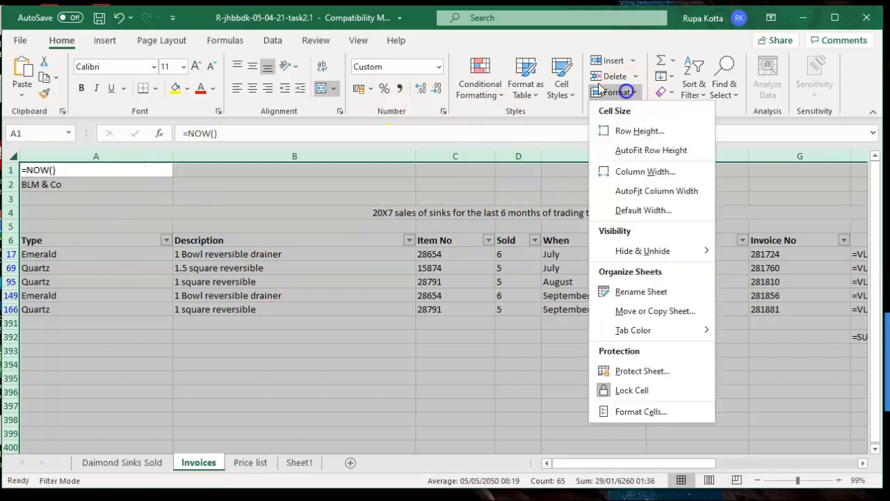
{"action": "left_click", "coordinate": [634, 195]}
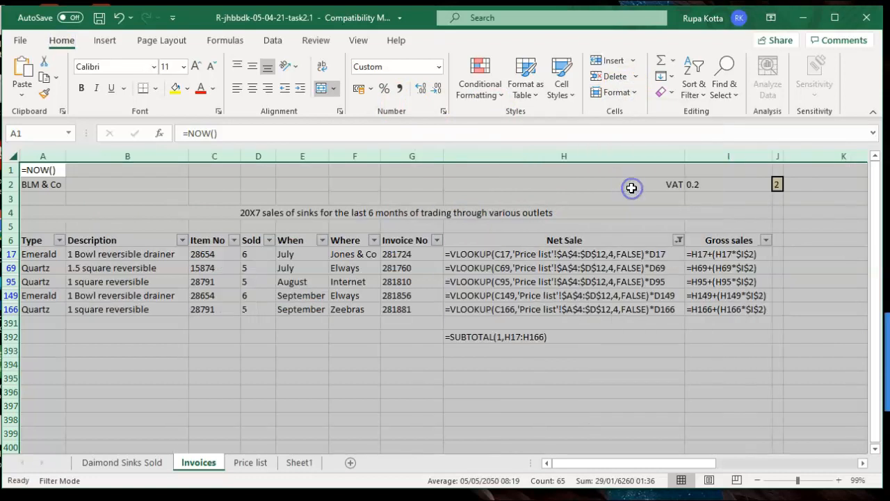
{"action": "left_click", "coordinate": [632, 360]}
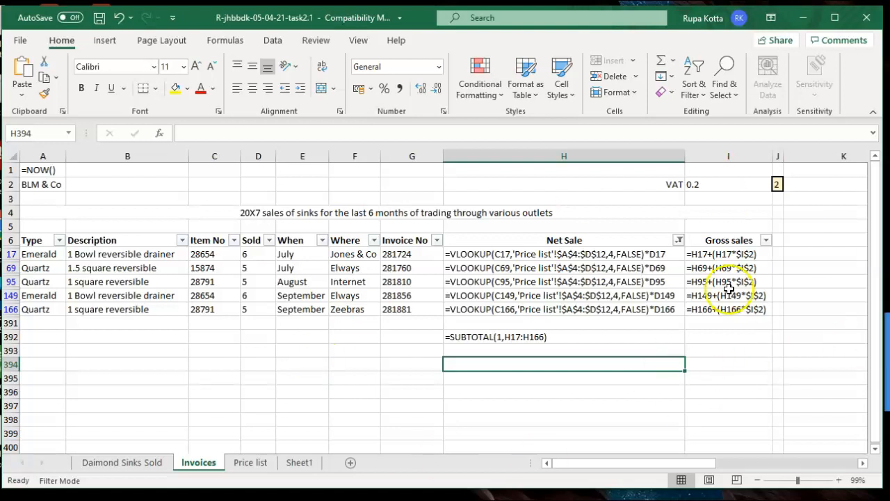
{"action": "left_click", "coordinate": [24, 44]}
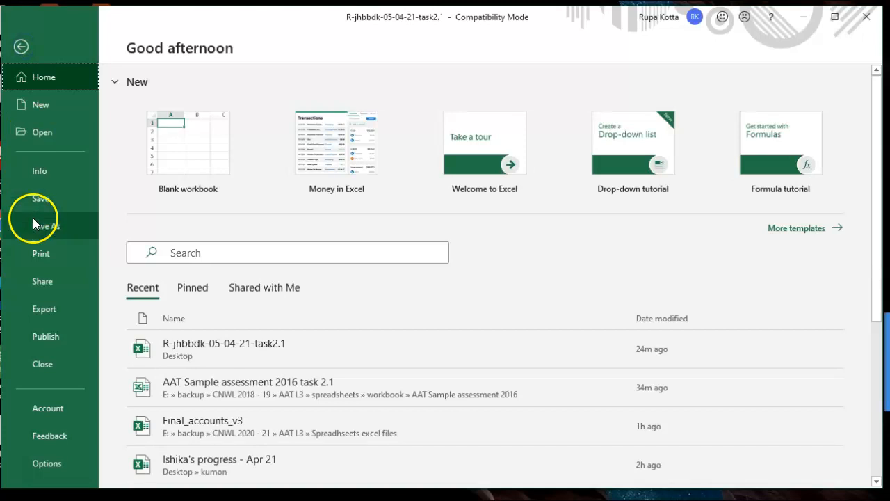
Set the Invoices printout to Landscape orientation
{"action": "left_click", "coordinate": [35, 248]}
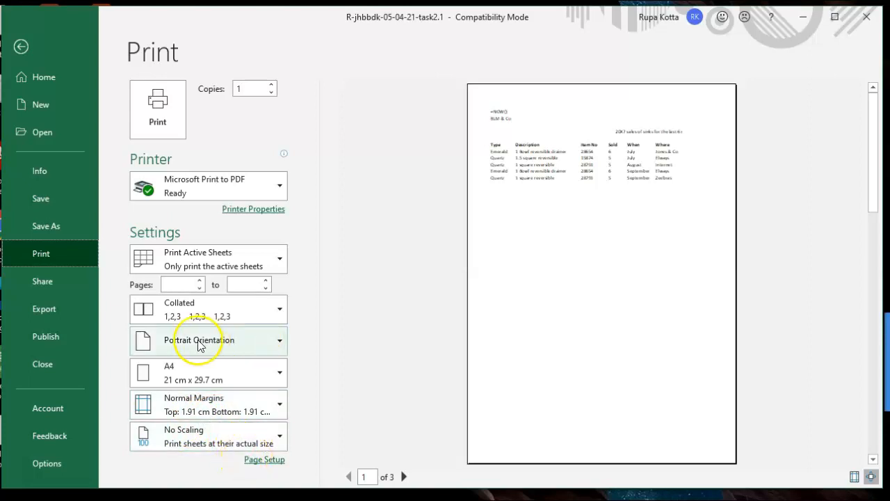
{"action": "left_click", "coordinate": [279, 346]}
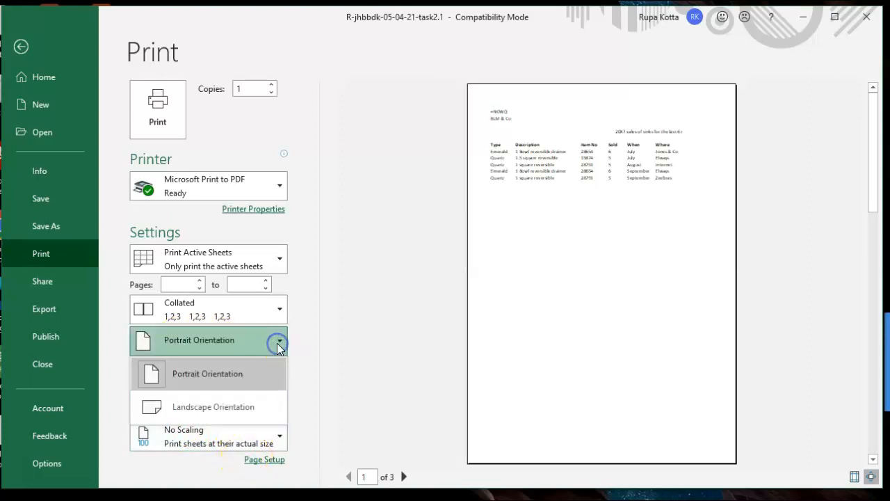
{"action": "left_click", "coordinate": [239, 410]}
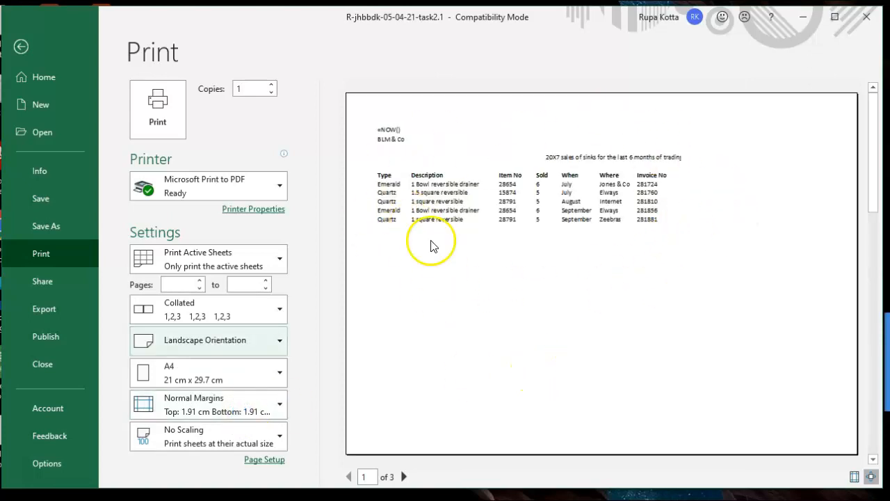
{"action": "left_click", "coordinate": [22, 47]}
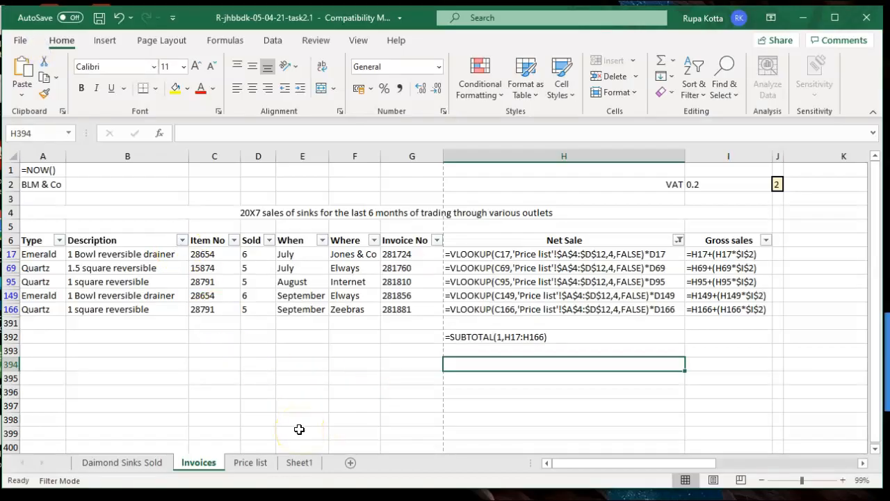
In Page Setup, scale the printout to fit 1 page wide by 1 tall
{"action": "left_click", "coordinate": [22, 42]}
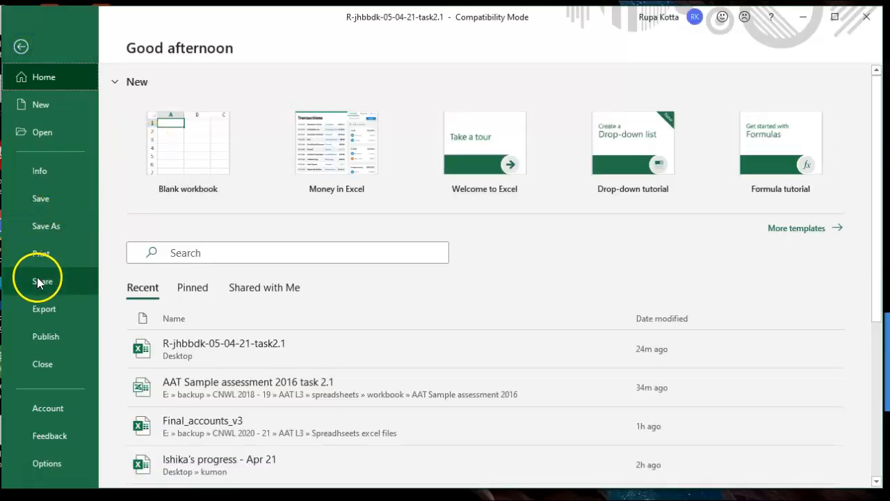
{"action": "left_click", "coordinate": [52, 250]}
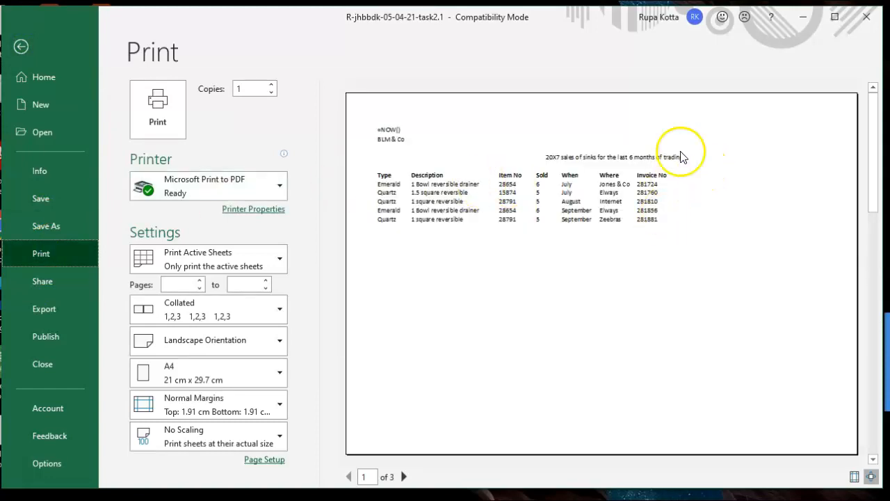
{"action": "left_click", "coordinate": [263, 460]}
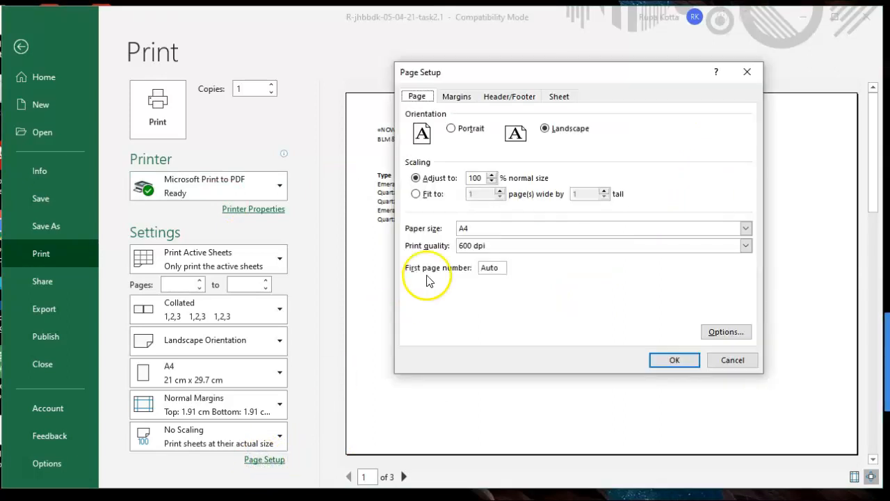
{"action": "left_click", "coordinate": [417, 194]}
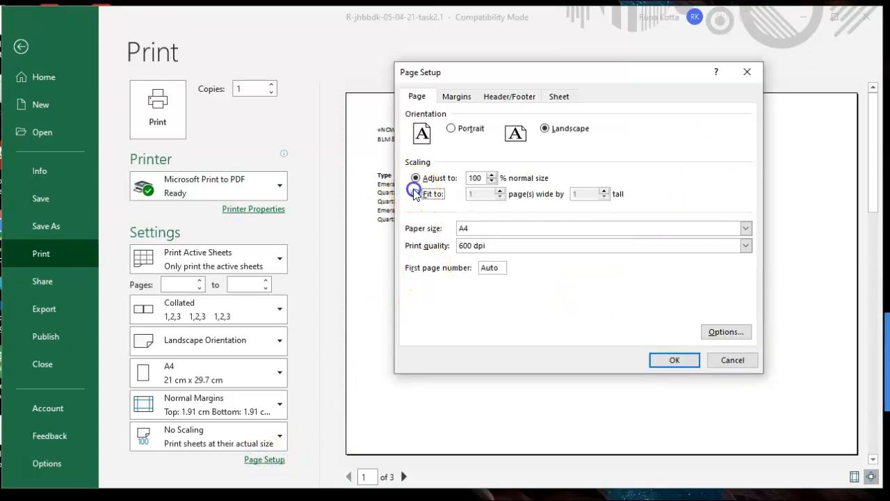
{"action": "left_click", "coordinate": [668, 363]}
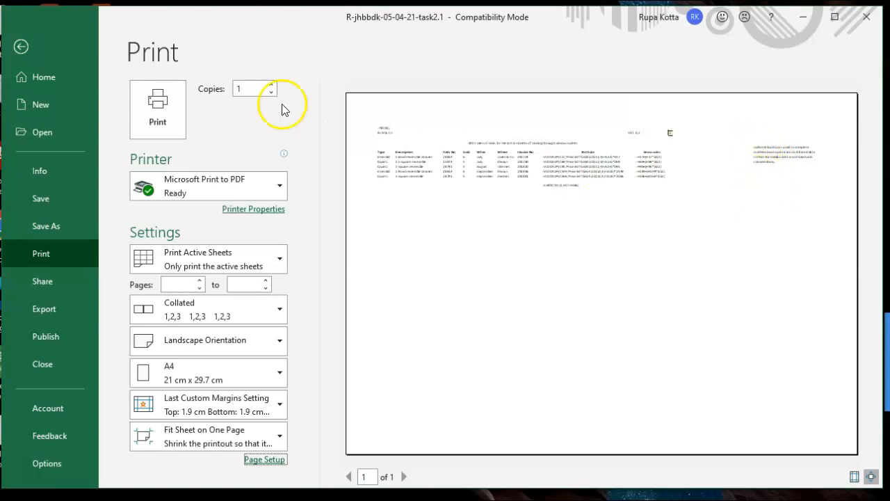
{"action": "left_click", "coordinate": [21, 47]}
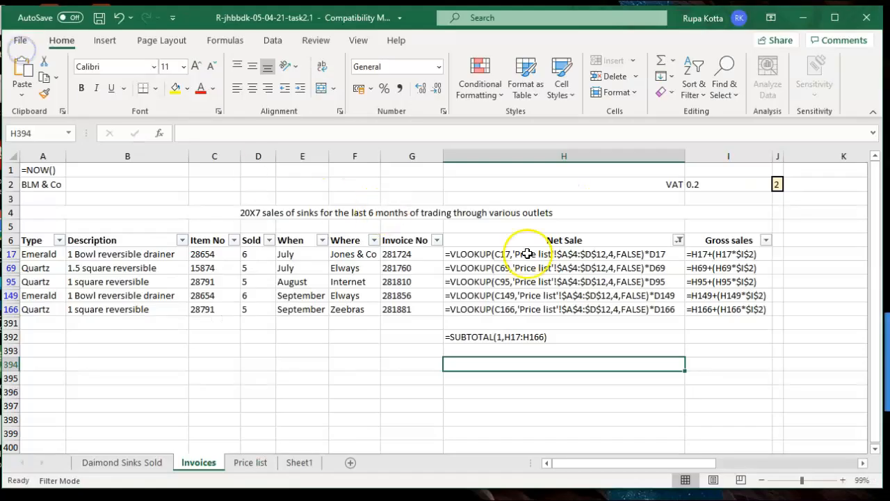
Clear the Subtotal note text from cells M5:M69 of the Invoices sheet
{"action": "left_click_drag", "start_coordinate": [572, 465], "coordinate": [700, 459]}
{"action": "left_click_drag", "start_coordinate": [652, 227], "coordinate": [666, 262]}
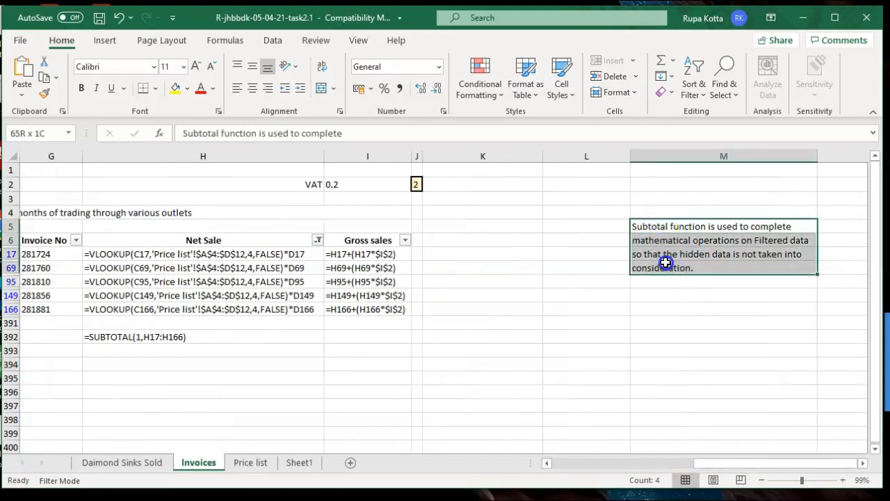
{"action": "key", "text": "Delete"}
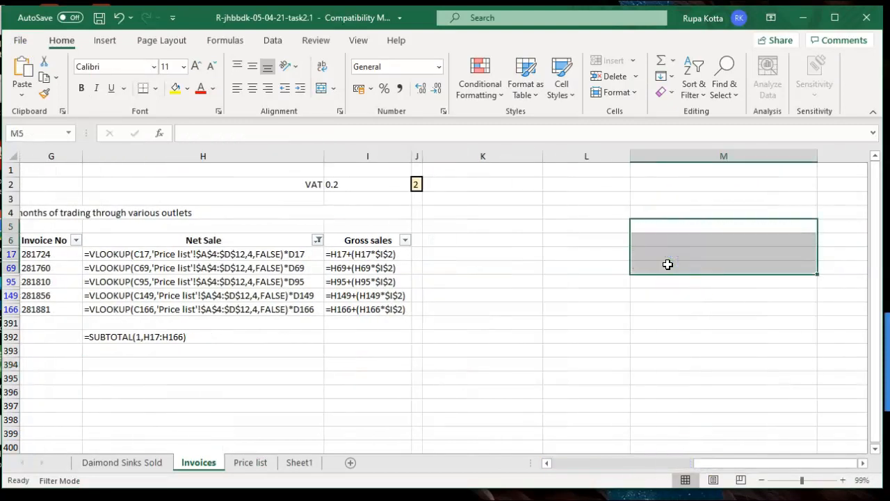
{"action": "left_click_drag", "start_coordinate": [700, 461], "coordinate": [562, 473]}
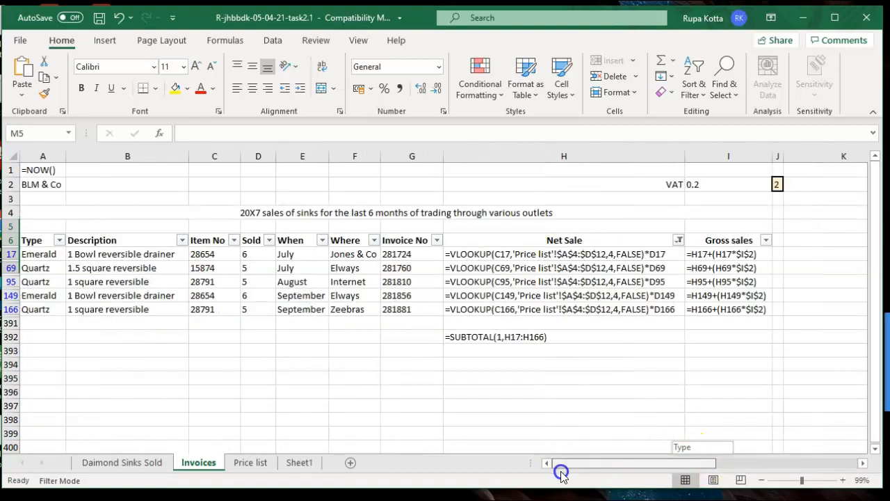
{"action": "left_click", "coordinate": [21, 41]}
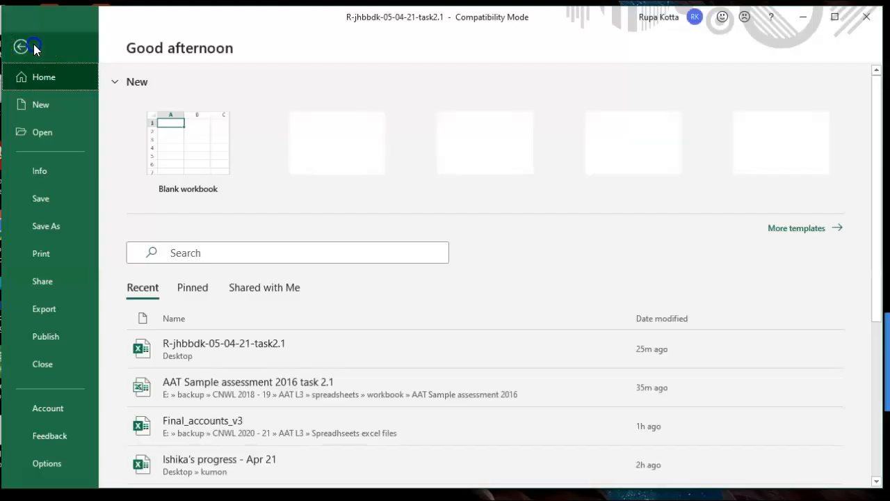
{"action": "left_click", "coordinate": [43, 253]}
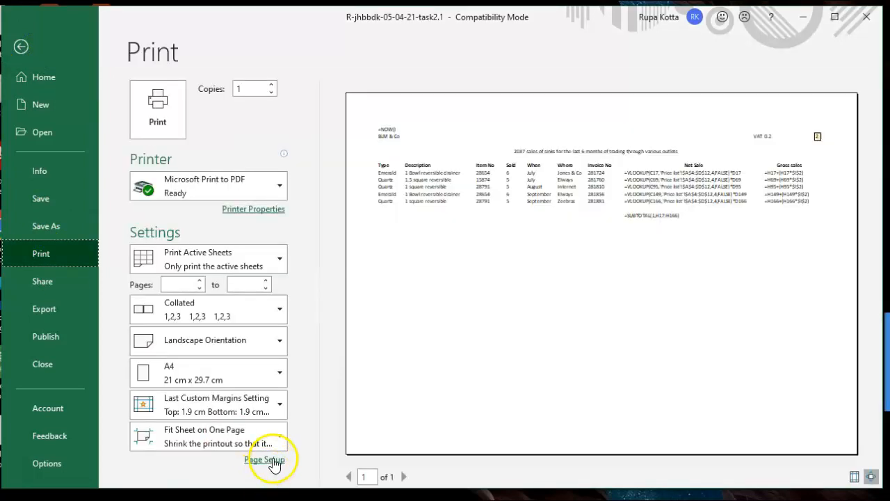
{"action": "left_click", "coordinate": [272, 459]}
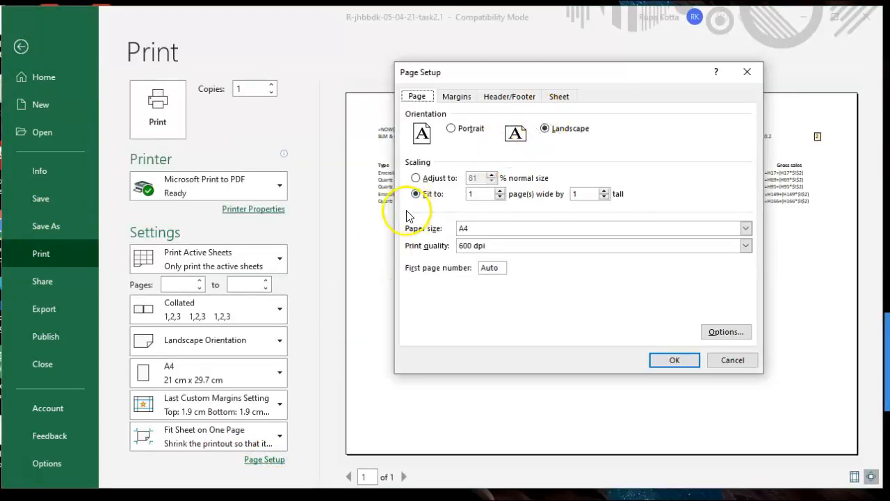
{"action": "left_click", "coordinate": [659, 356]}
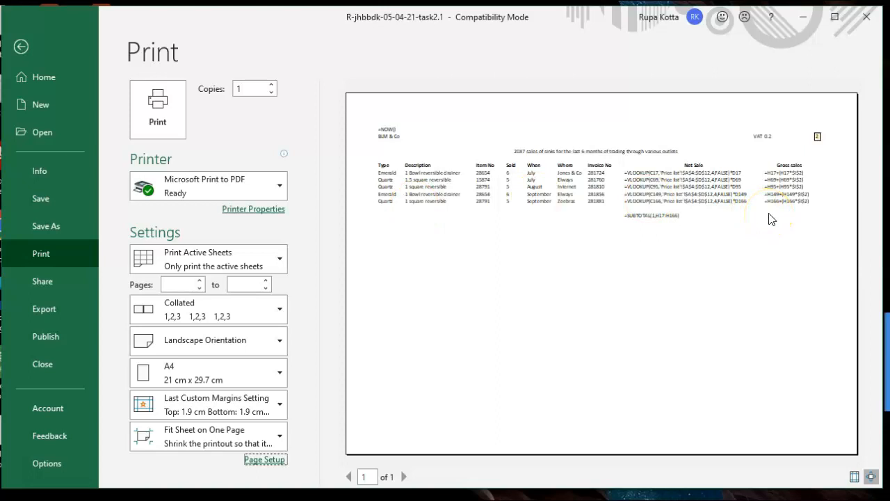
{"action": "left_click", "coordinate": [20, 45]}
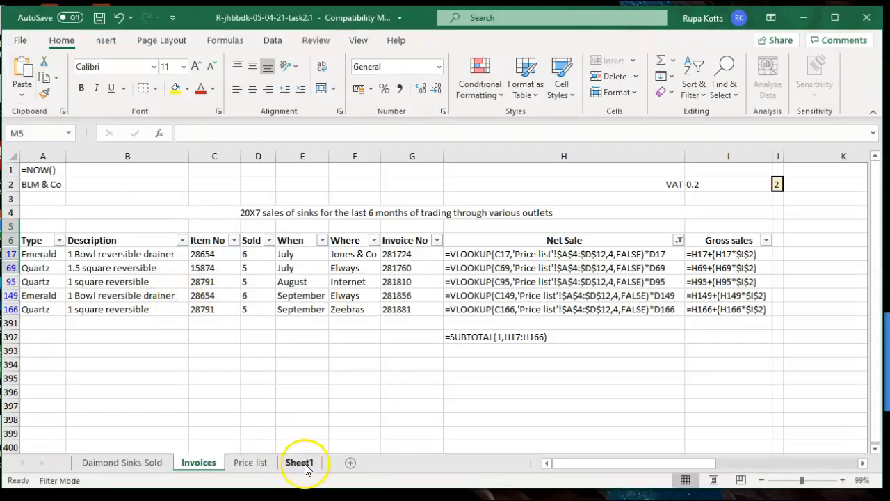
Reread the Sheet1 instructions, then add a new Sheet3 after Invoices
{"action": "left_click", "coordinate": [300, 463]}
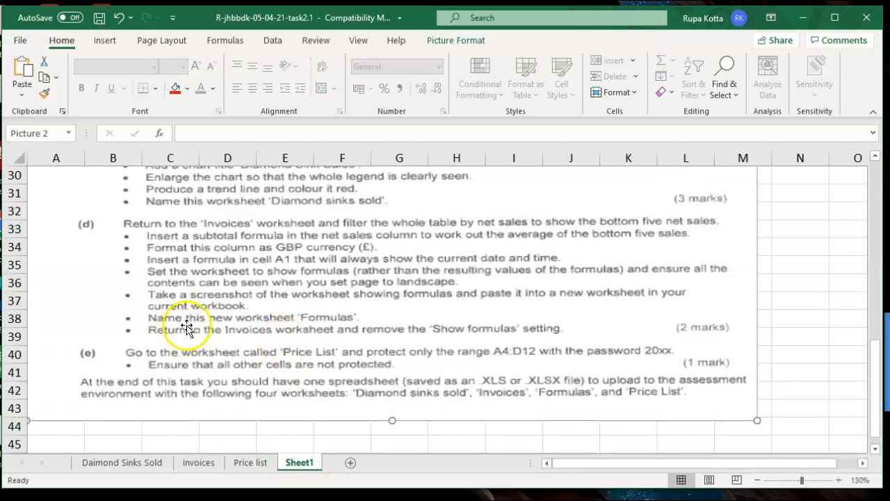
{"action": "left_click", "coordinate": [167, 324]}
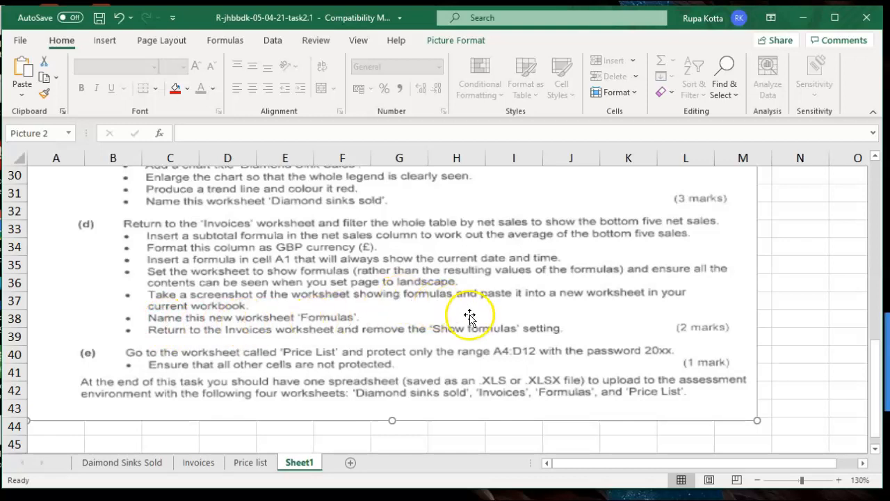
{"action": "left_click", "coordinate": [198, 464]}
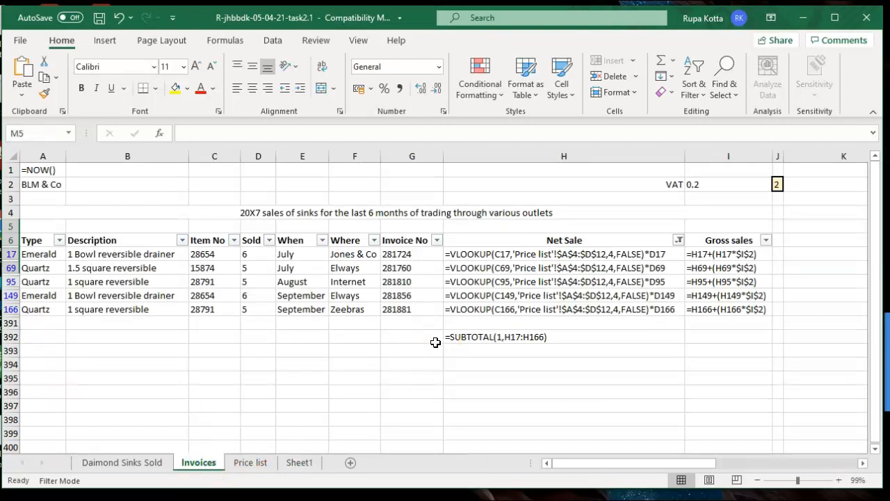
{"action": "left_click", "coordinate": [350, 462]}
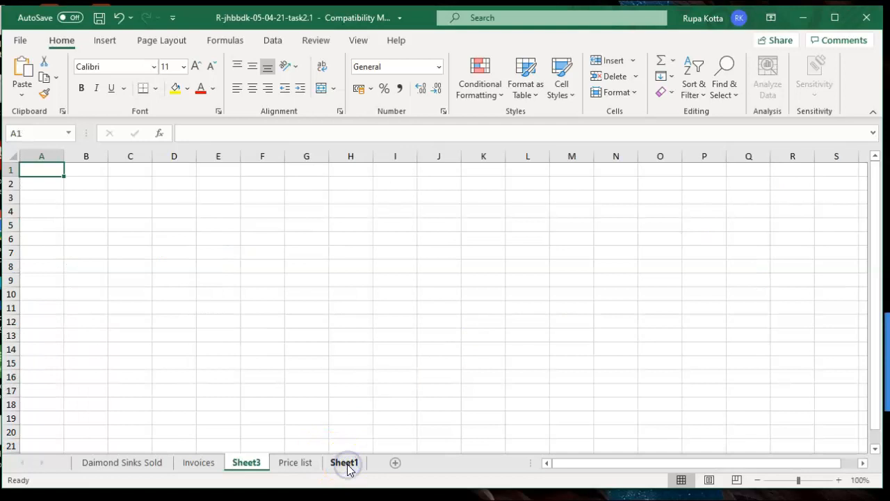
Paste the Invoices formula-view screenshot into the new sheet and name it 'screenshot'
{"action": "key", "text": "ctrl+v"}
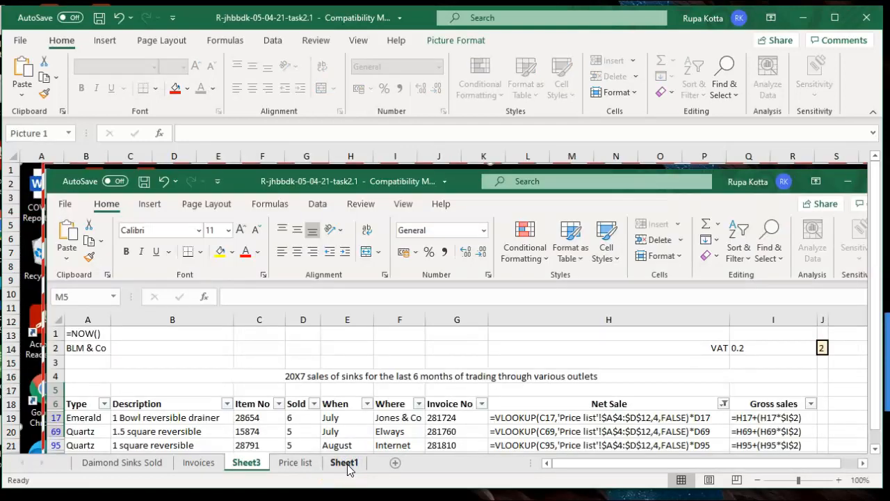
{"action": "left_click", "coordinate": [346, 464]}
{"action": "left_click", "coordinate": [243, 463]}
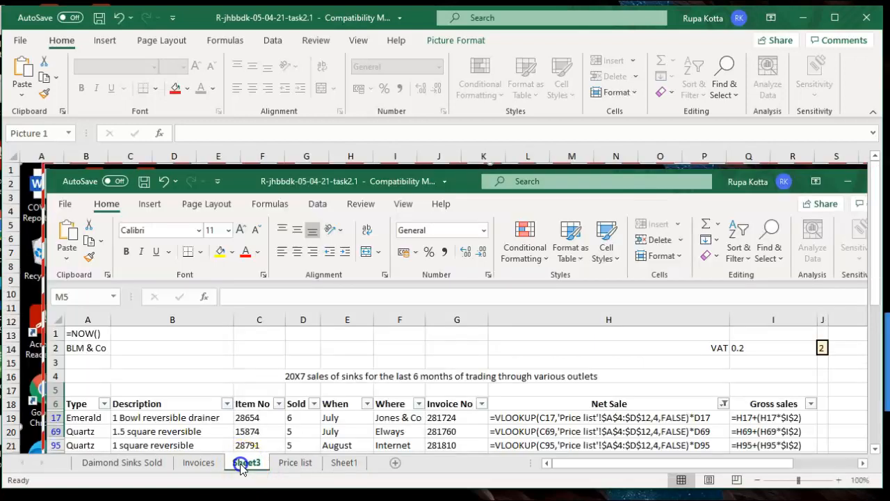
{"action": "double_click", "coordinate": [242, 465]}
{"action": "type", "text": "s"}
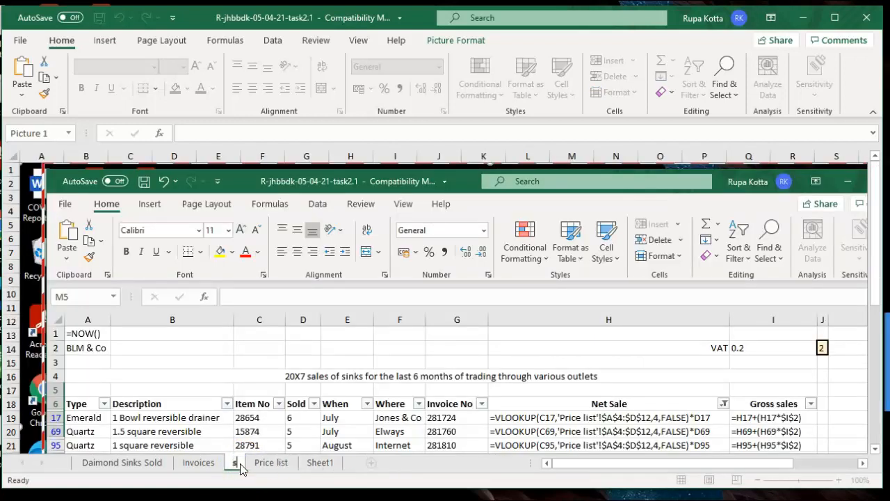
{"action": "type", "text": "creenshot"}
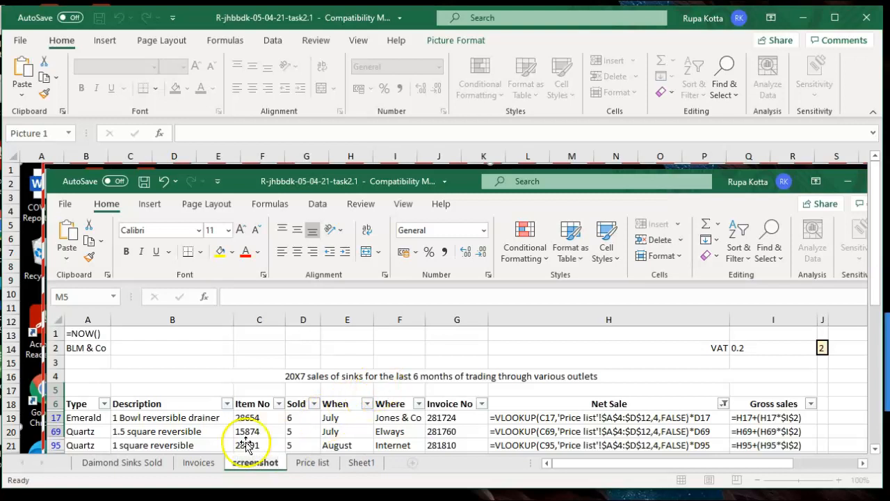
{"action": "left_click", "coordinate": [199, 464]}
Rename the 'screenshot' sheet to 'formulas' and return to Sheet1
{"action": "left_click", "coordinate": [361, 463]}
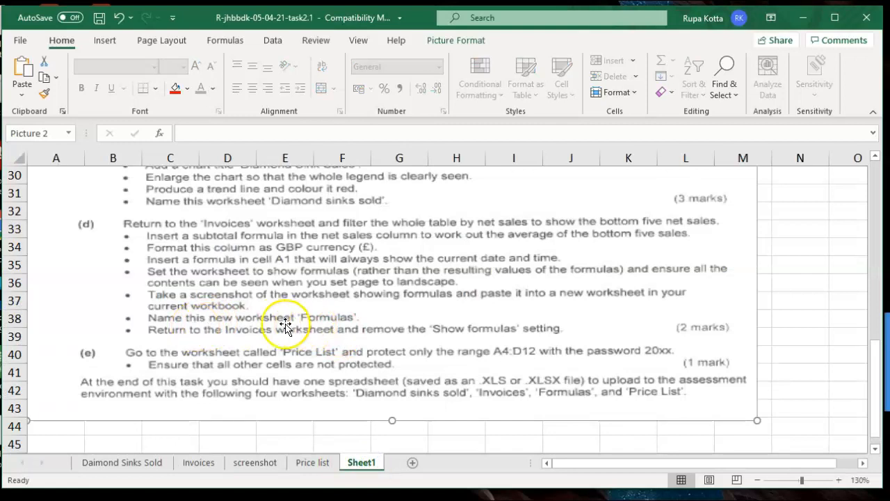
{"action": "left_click", "coordinate": [255, 466]}
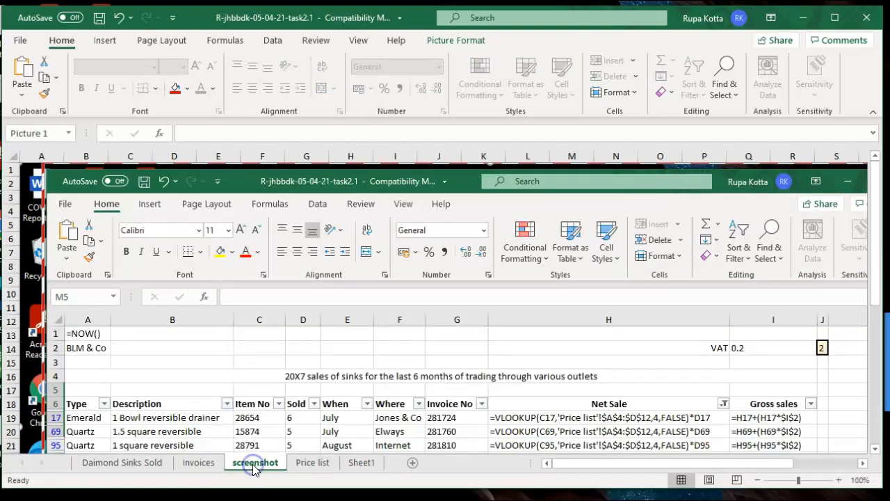
{"action": "double_click", "coordinate": [253, 466]}
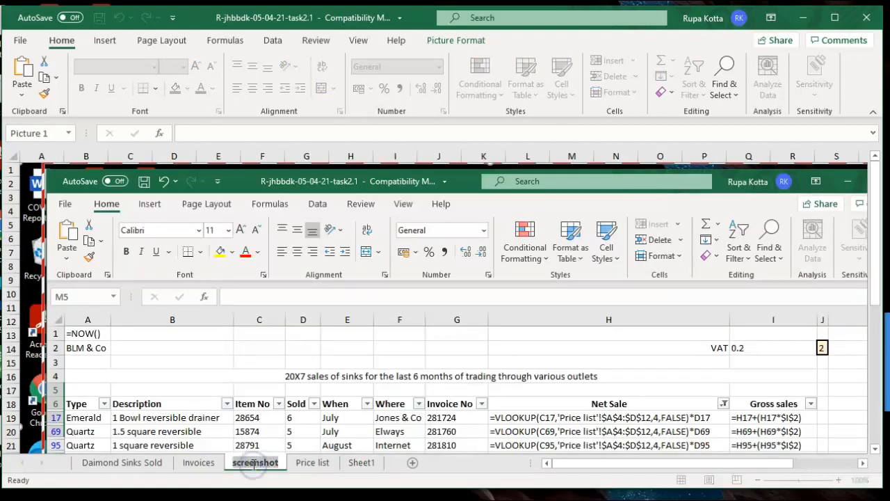
{"action": "type", "text": "formulas"}
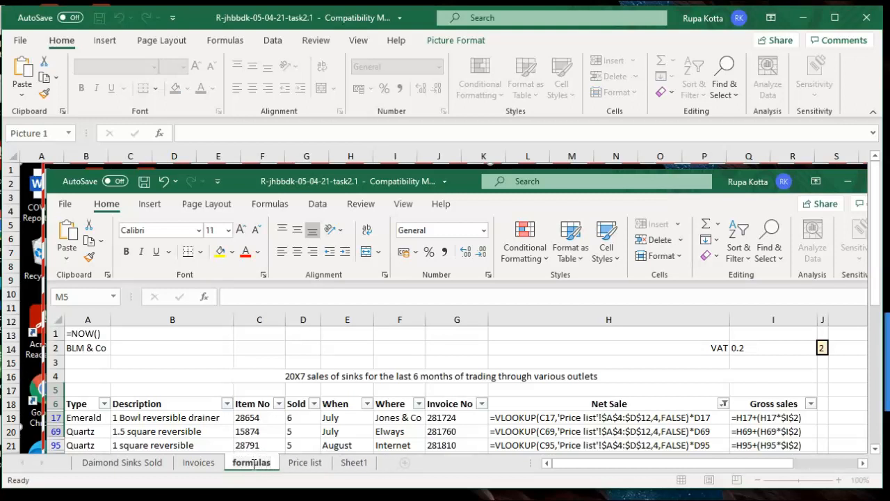
{"action": "left_click", "coordinate": [343, 464]}
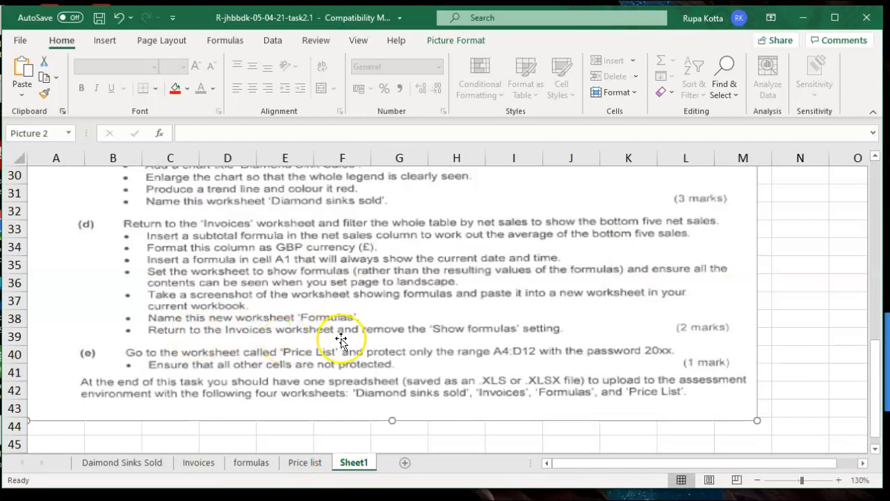
Turn off Show Formulas on the Invoices sheet, then select the entire worksheet
{"action": "left_click", "coordinate": [199, 463]}
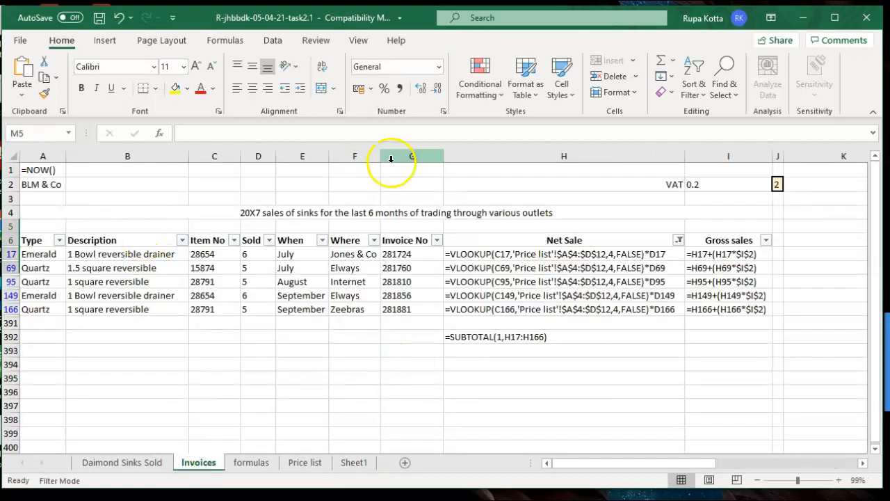
{"action": "left_click", "coordinate": [222, 40]}
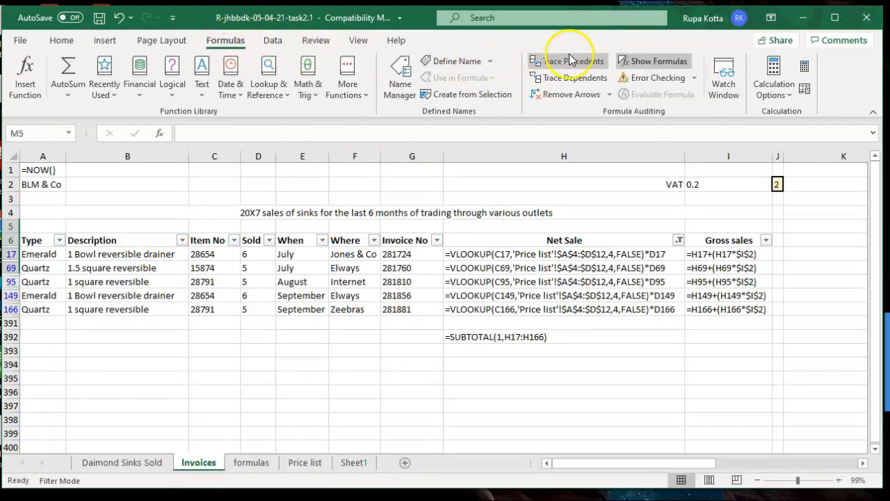
{"action": "left_click", "coordinate": [633, 62]}
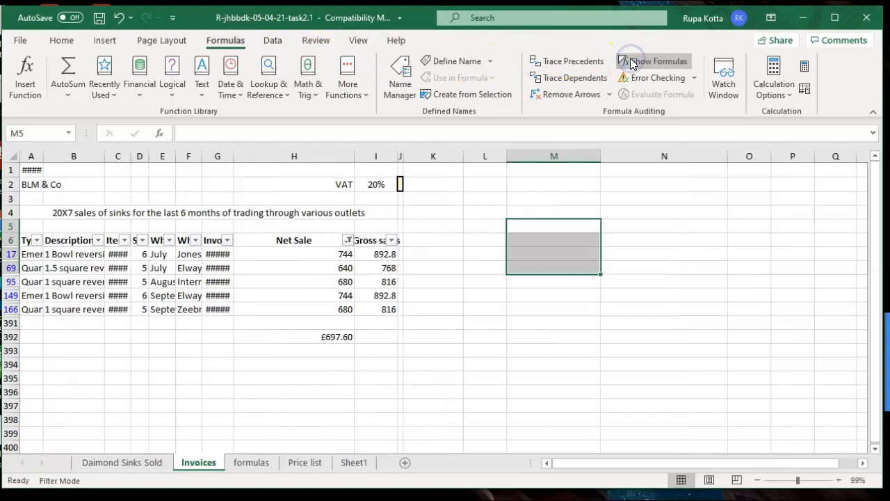
{"action": "left_click", "coordinate": [505, 296]}
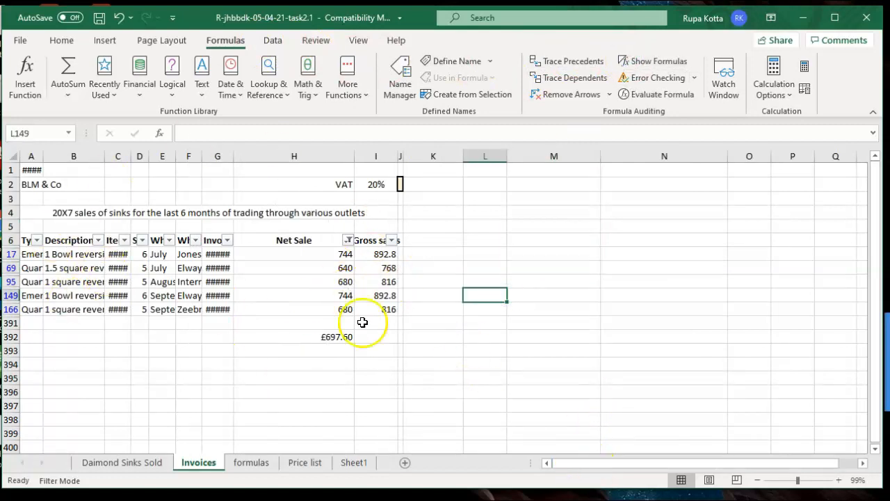
{"action": "left_click", "coordinate": [11, 155]}
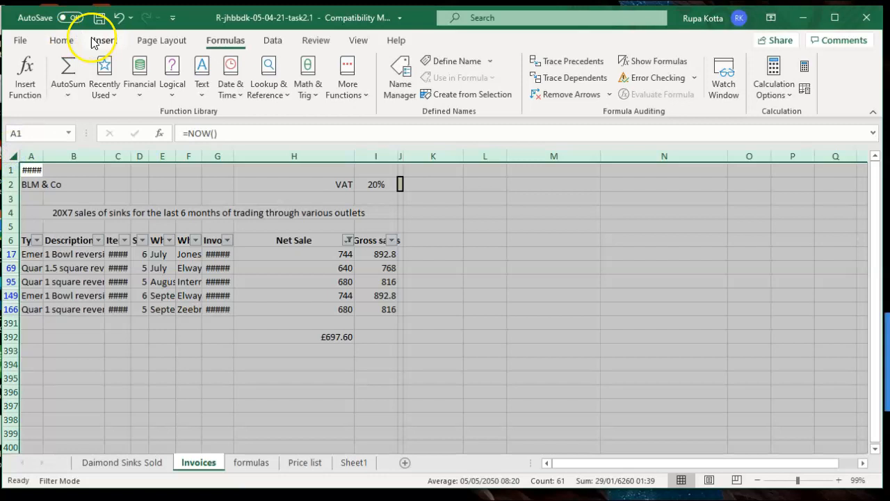
{"action": "left_click", "coordinate": [51, 46]}
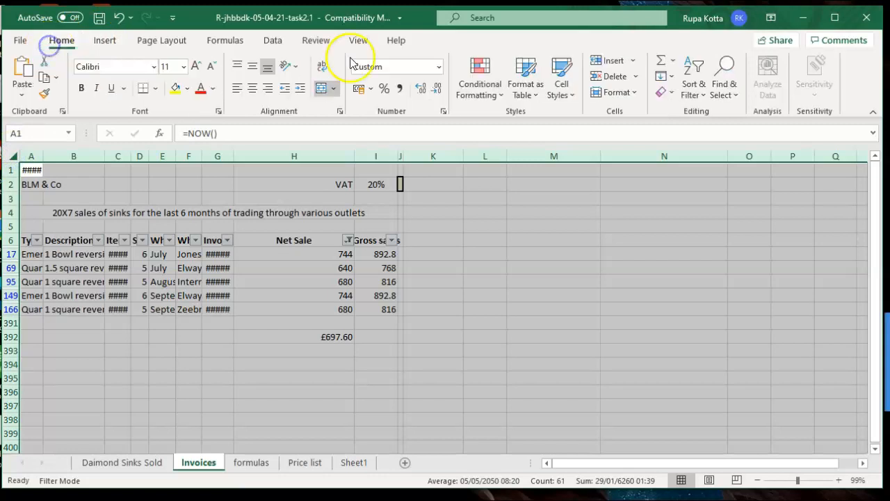
AutoFit every Invoices column width, check the Sheet1 instructions, then go to the Price list sheet
{"action": "left_click", "coordinate": [634, 92]}
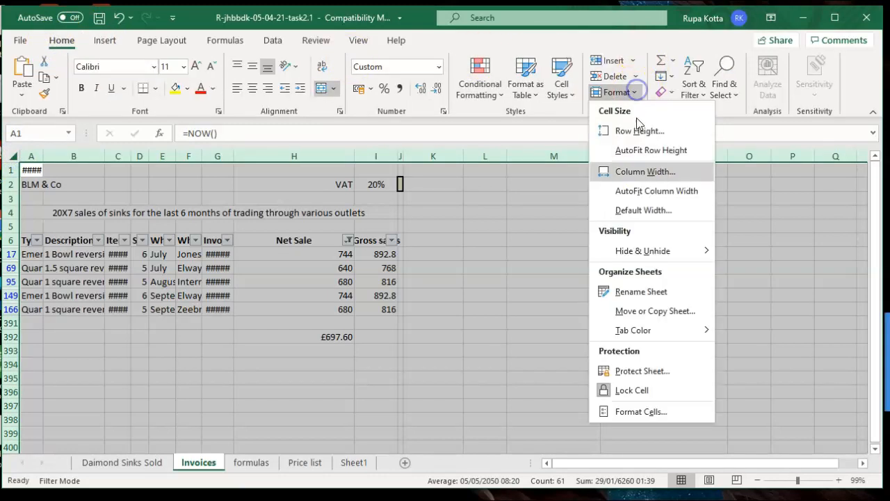
{"action": "left_click", "coordinate": [641, 192]}
{"action": "left_click", "coordinate": [670, 320]}
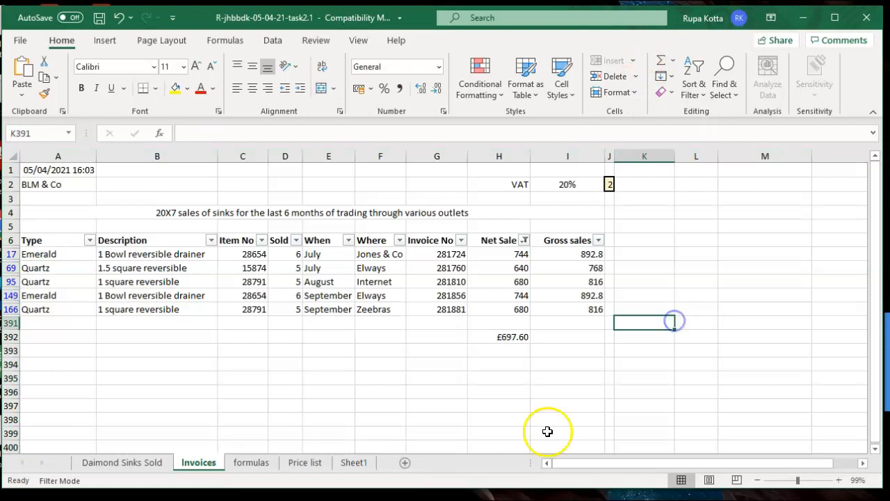
{"action": "left_click", "coordinate": [353, 463]}
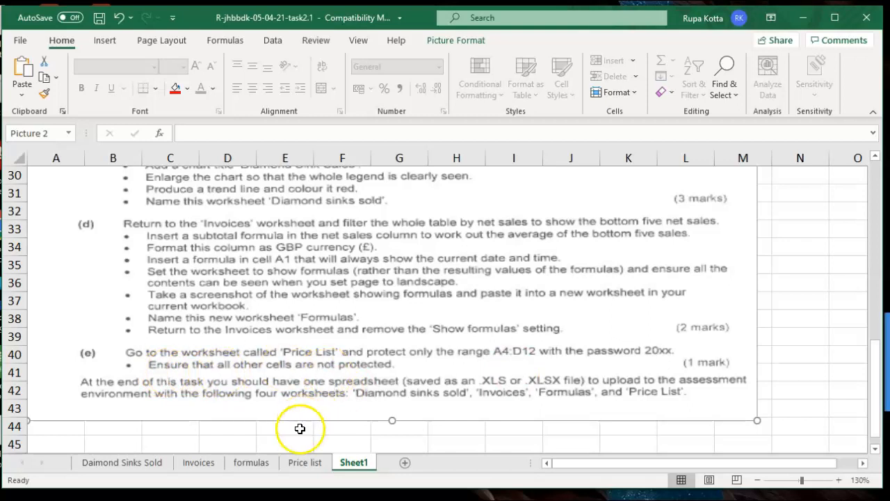
{"action": "left_click", "coordinate": [297, 465]}
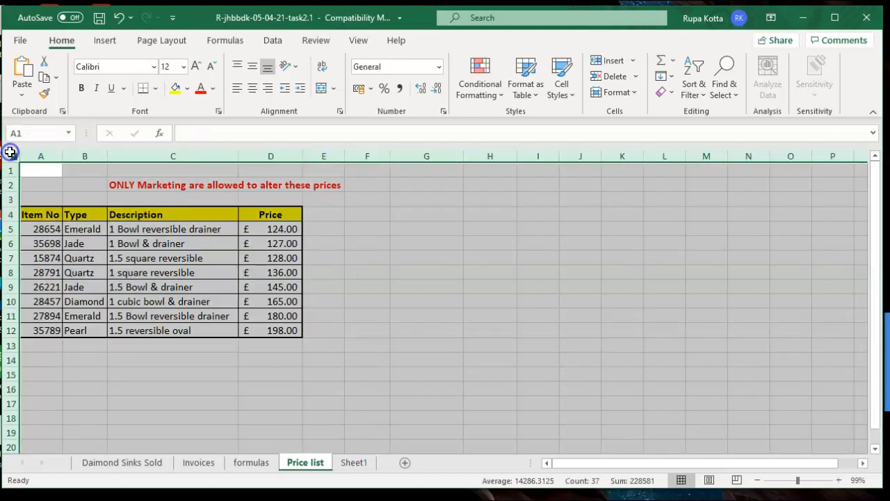
{"action": "left_click", "coordinate": [12, 153]}
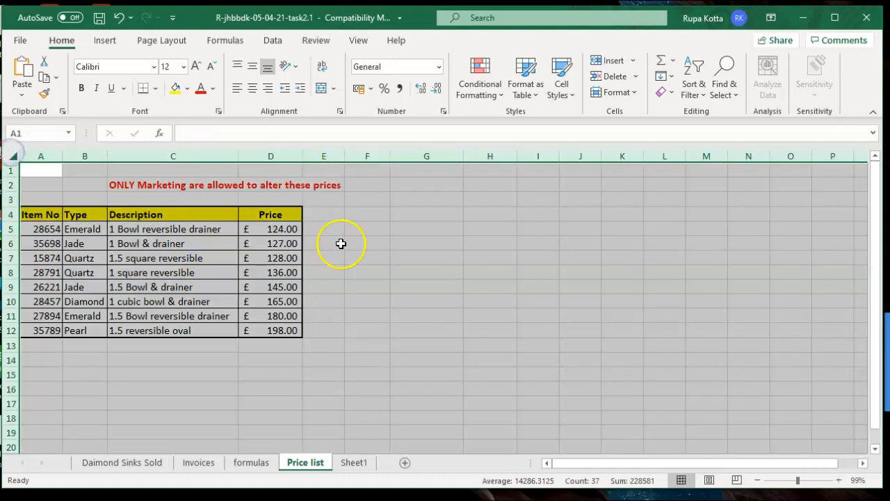
{"action": "right_click", "coordinate": [390, 229]}
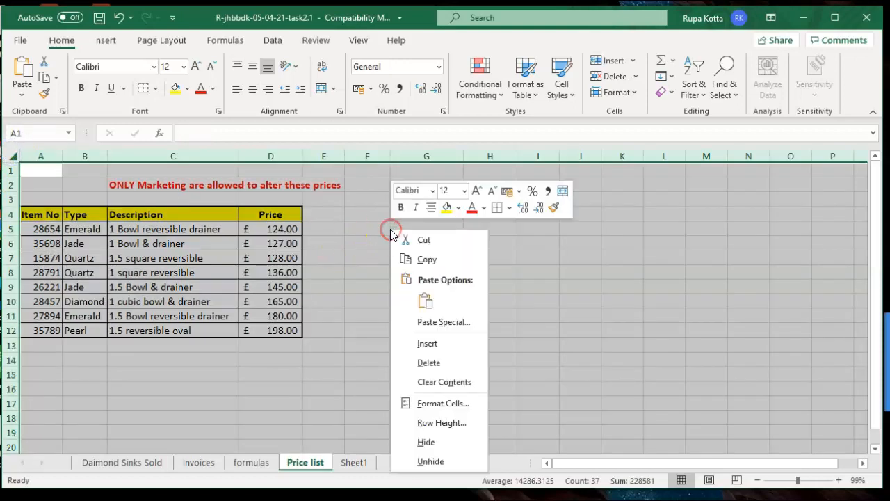
{"action": "left_click", "coordinate": [419, 403]}
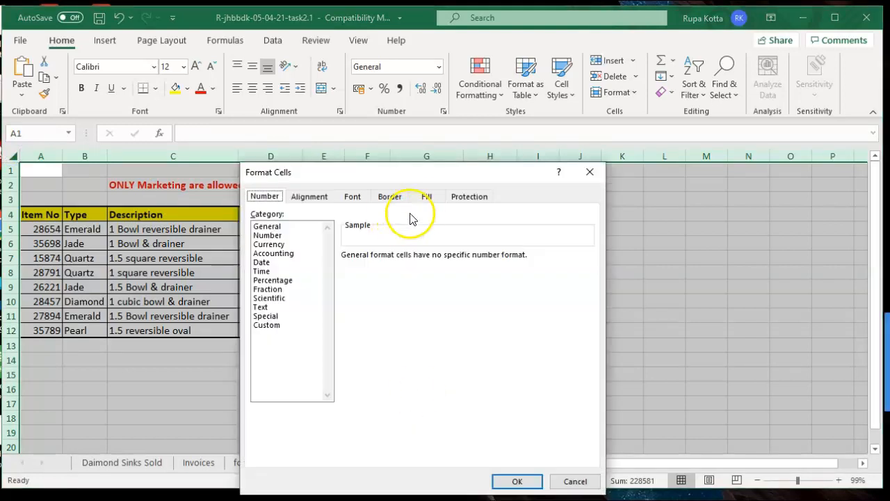
{"action": "left_click", "coordinate": [457, 200]}
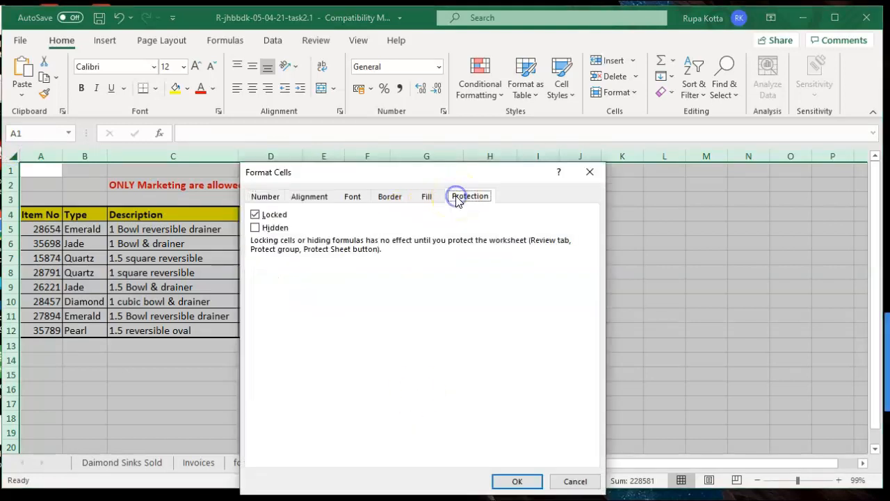
{"action": "left_click", "coordinate": [254, 217]}
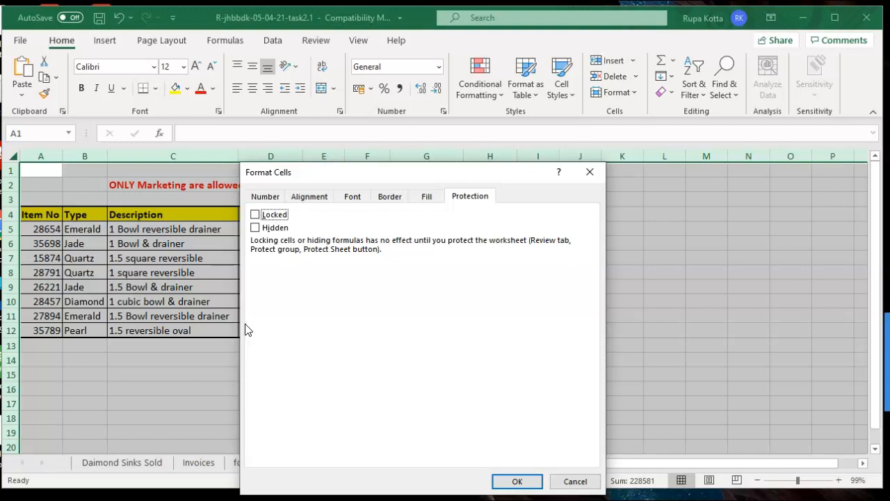
{"action": "left_click", "coordinate": [574, 481]}
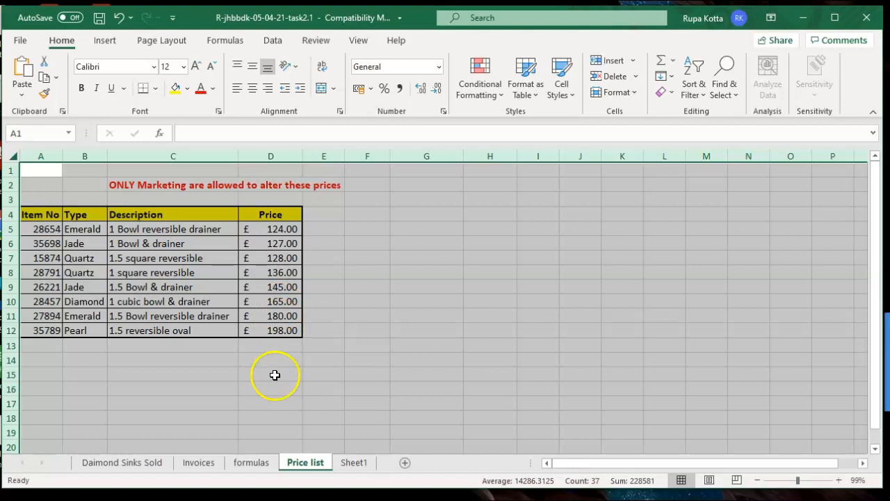
Recheck the Sheet1 task instructions, then return to the Price list sheet's Review tools
{"action": "left_click", "coordinate": [348, 462]}
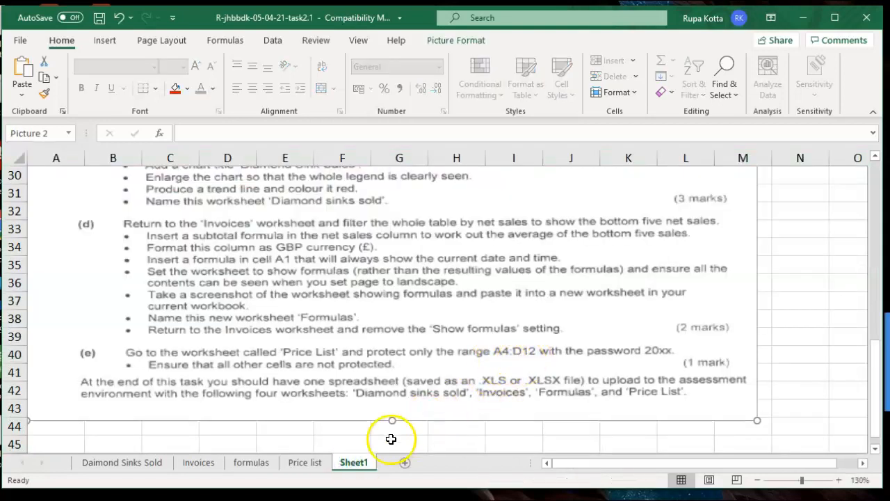
{"action": "left_click", "coordinate": [299, 463]}
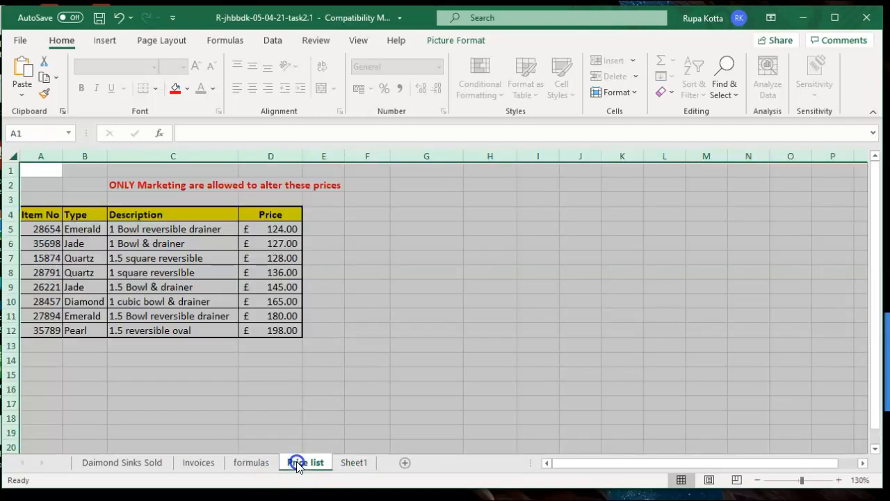
{"action": "left_click", "coordinate": [317, 40]}
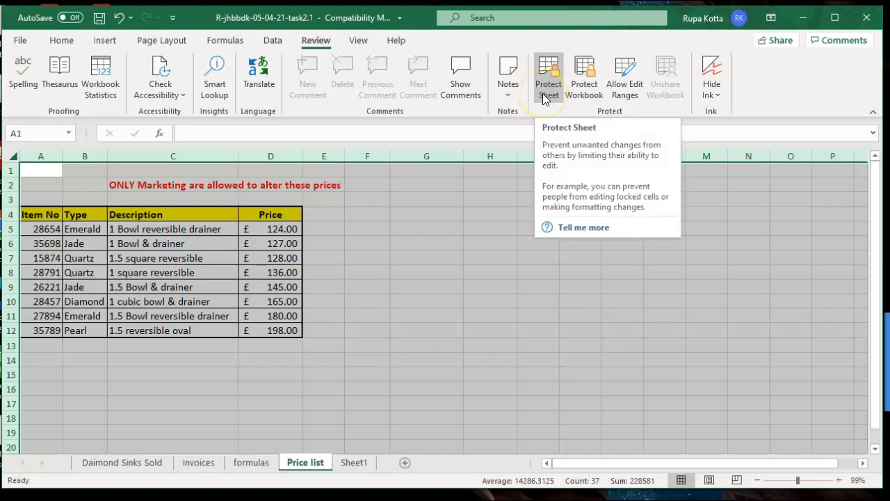
Select the whole Price list sheet and untick Locked under Format Cells > Protection
{"action": "left_click", "coordinate": [411, 244]}
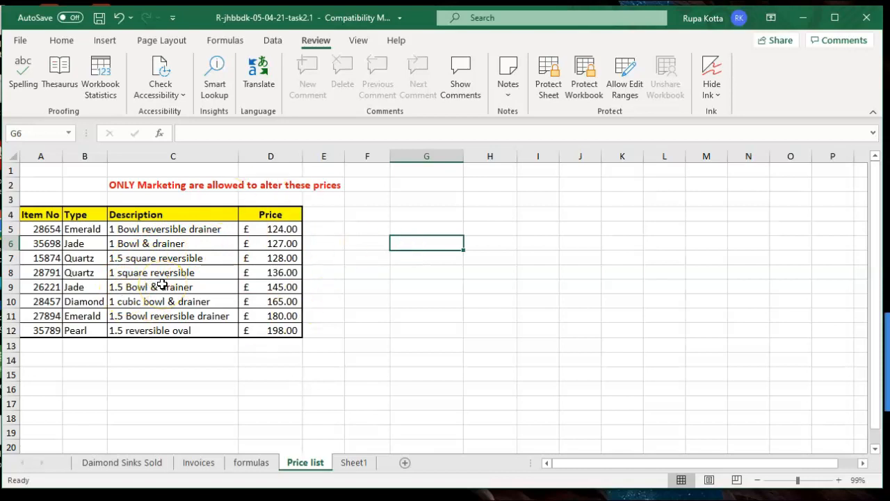
{"action": "left_click", "coordinate": [14, 157]}
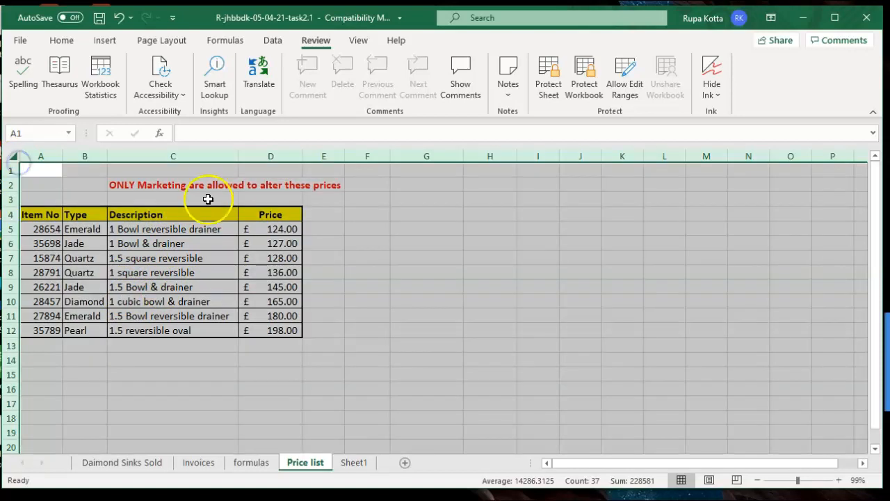
{"action": "right_click", "coordinate": [389, 234]}
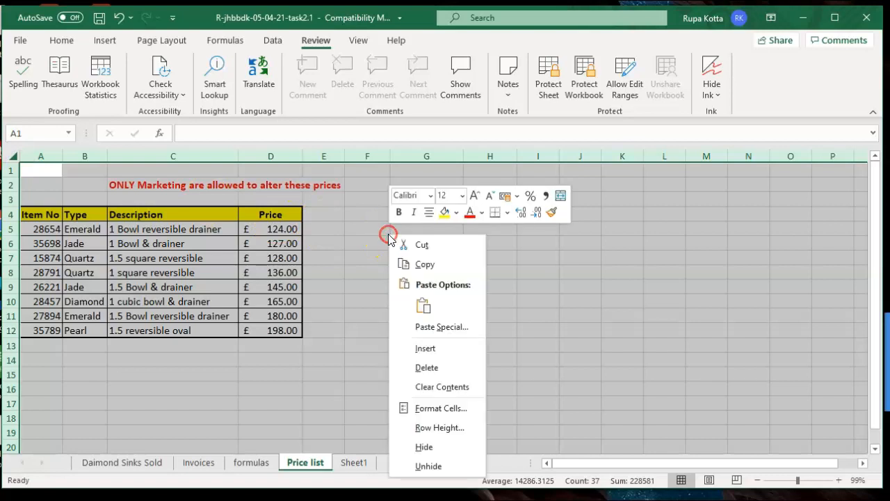
{"action": "left_click", "coordinate": [436, 407]}
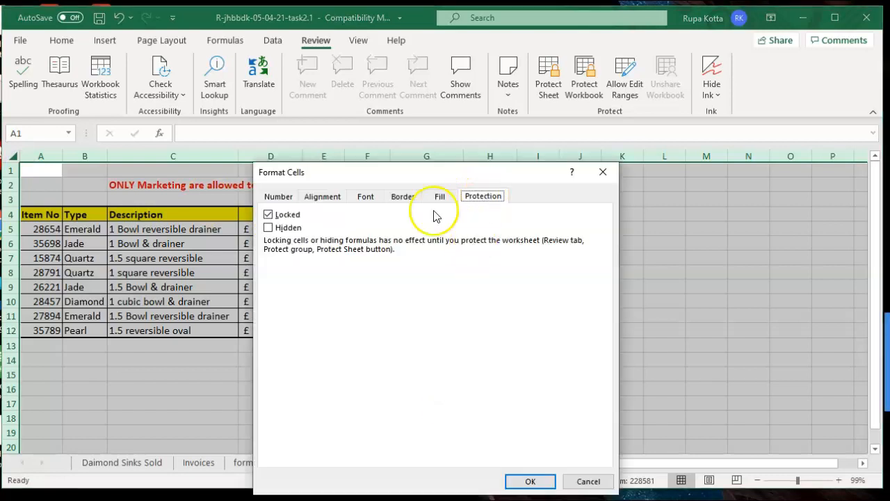
{"action": "left_click", "coordinate": [272, 217]}
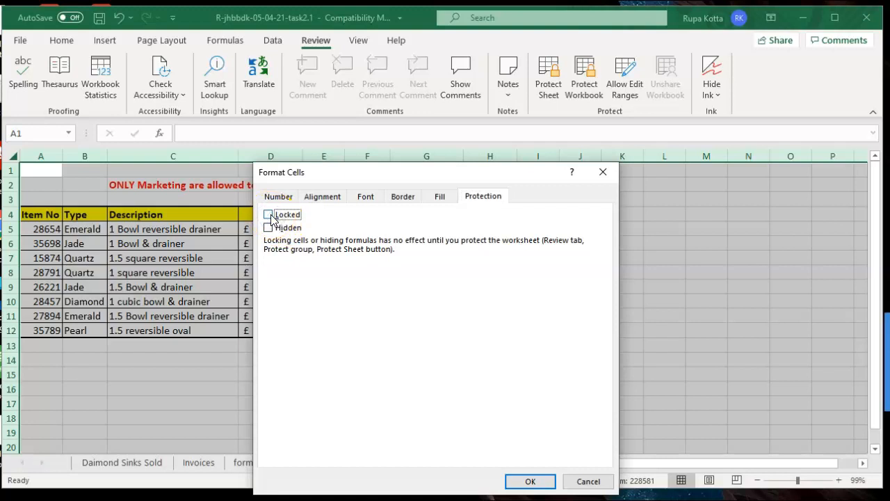
{"action": "left_click", "coordinate": [519, 481]}
{"action": "left_click", "coordinate": [433, 356]}
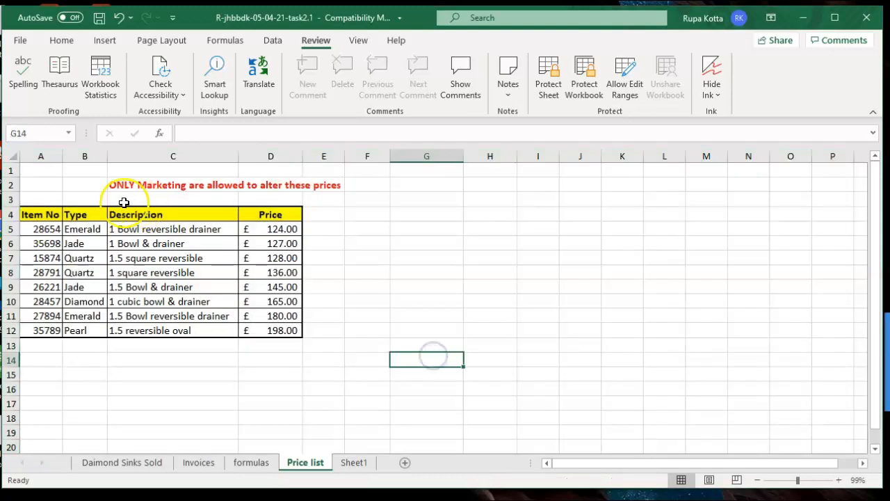
Mark the price table A4:D12 as Locked in Format Cells > Protection
{"action": "left_click_drag", "start_coordinate": [47, 209], "coordinate": [251, 332]}
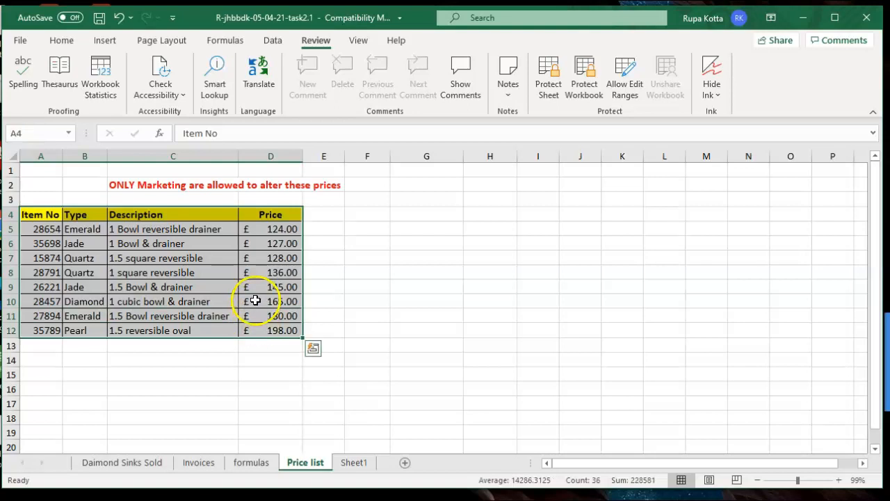
{"action": "right_click", "coordinate": [256, 305]}
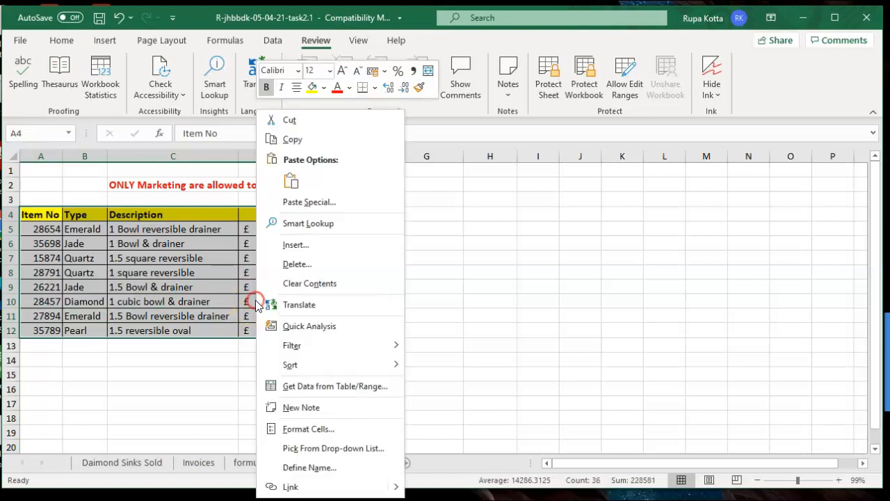
{"action": "left_click", "coordinate": [292, 427]}
{"action": "left_click", "coordinate": [124, 215]}
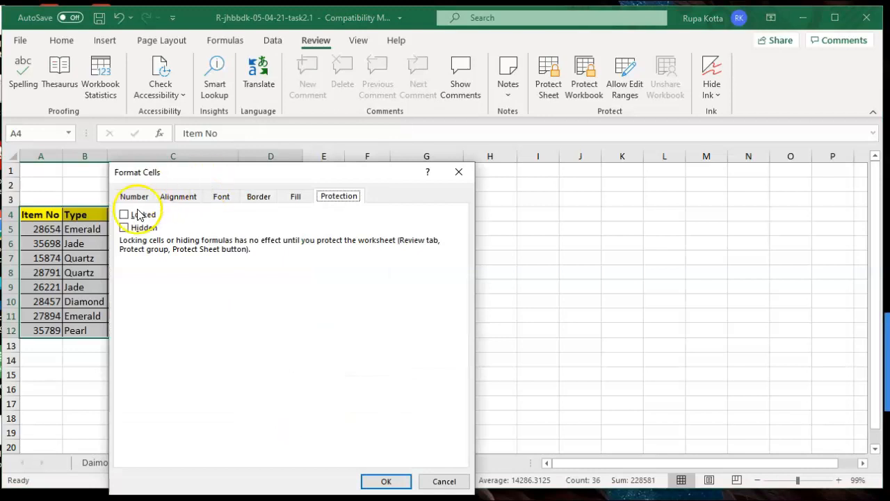
{"action": "left_click", "coordinate": [124, 215]}
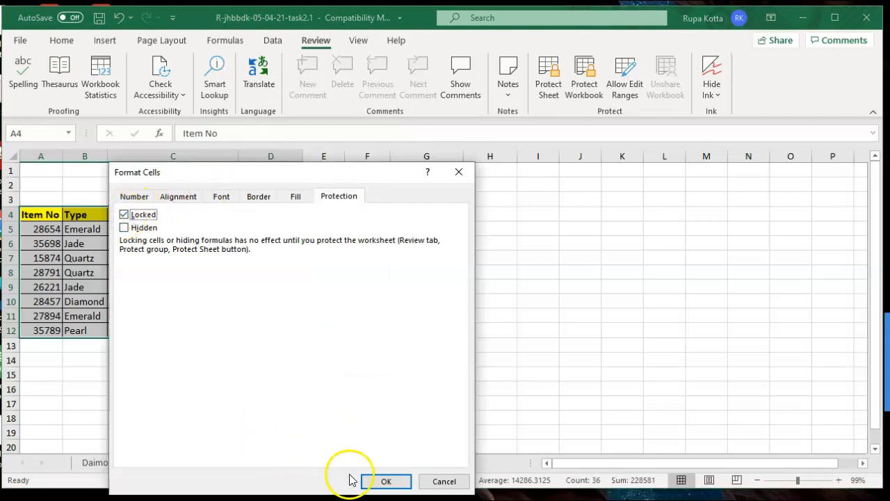
{"action": "left_click", "coordinate": [384, 481]}
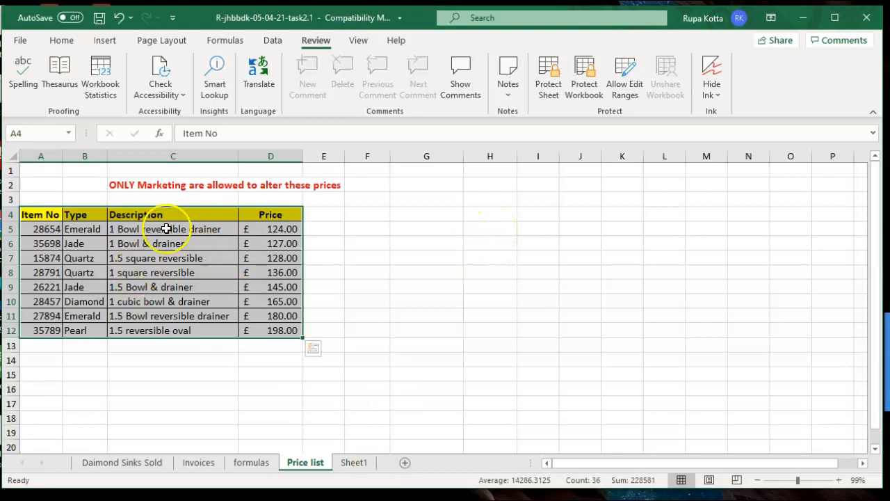
Protect the Price list sheet with a password, entering it twice to confirm
{"action": "left_click", "coordinate": [550, 90]}
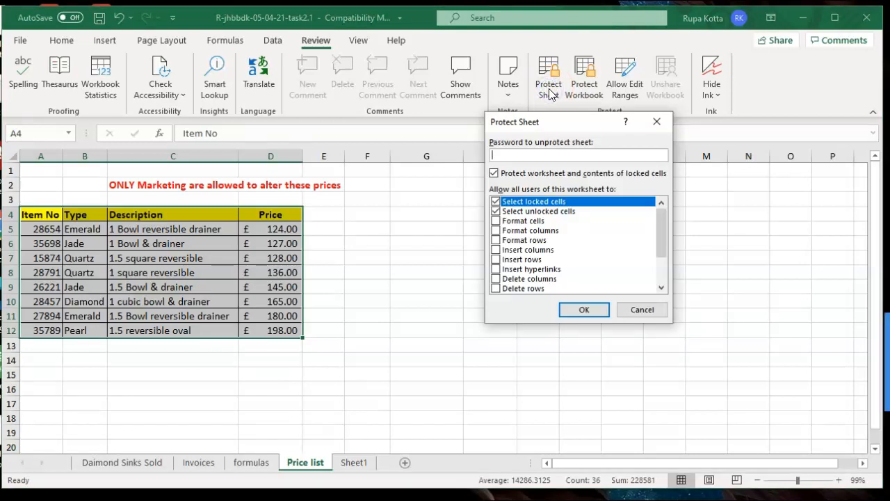
{"action": "type", "text": "1234"}
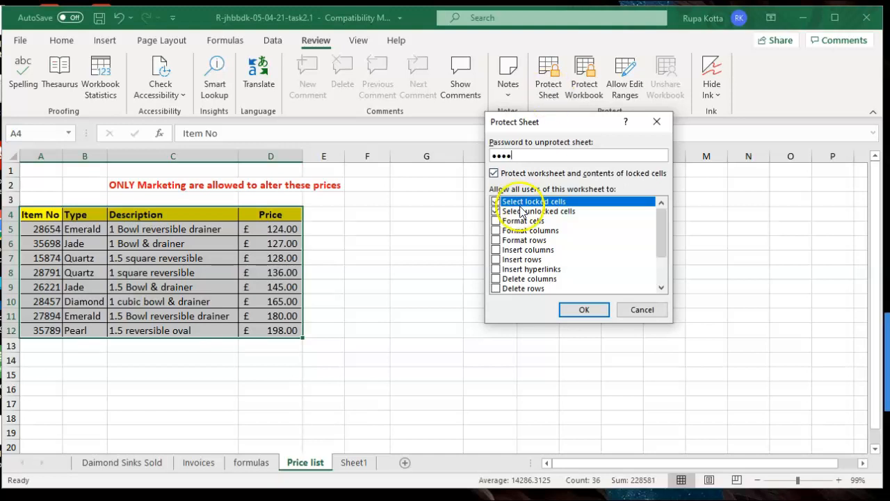
{"action": "left_click", "coordinate": [569, 313]}
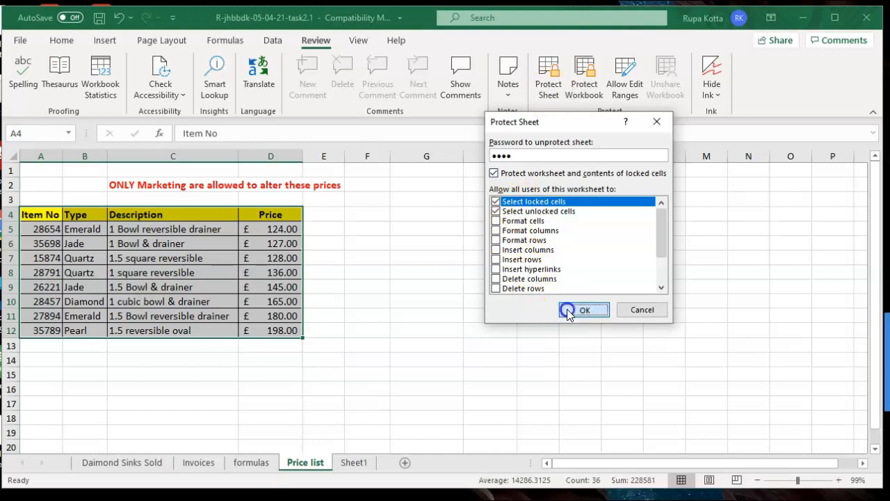
{"action": "type", "text": "1234"}
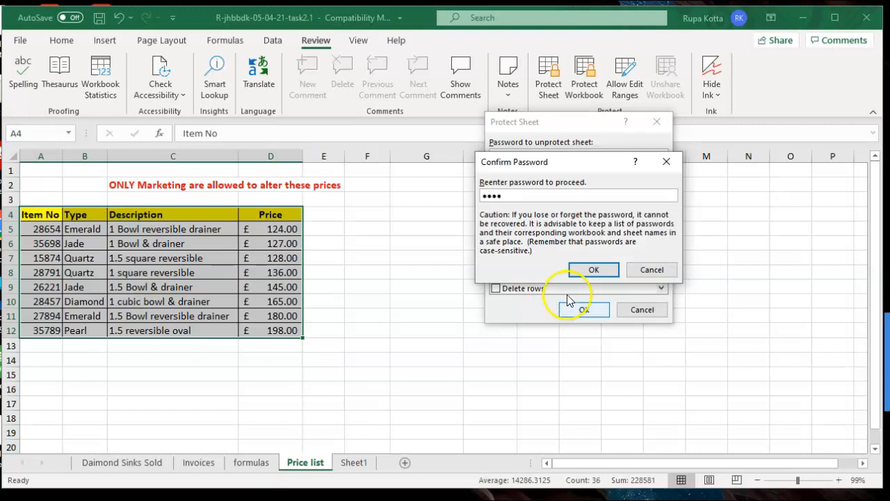
{"action": "left_click", "coordinate": [592, 270]}
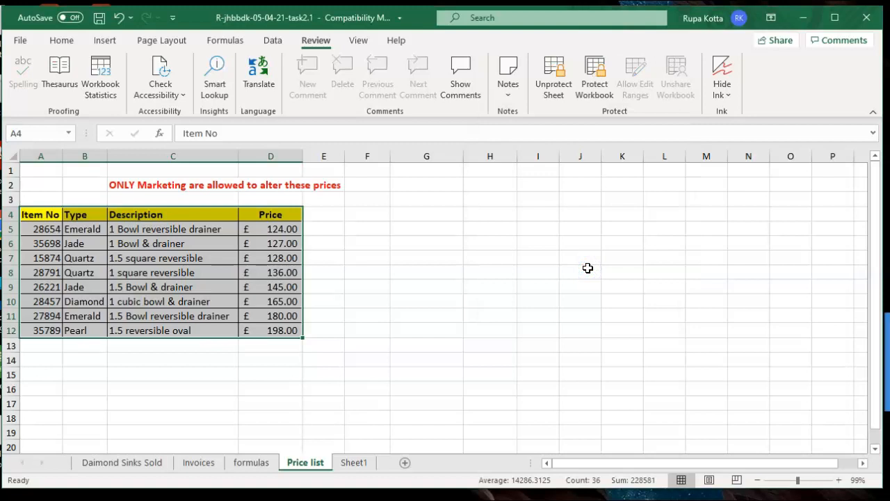
{"action": "left_click", "coordinate": [588, 280]}
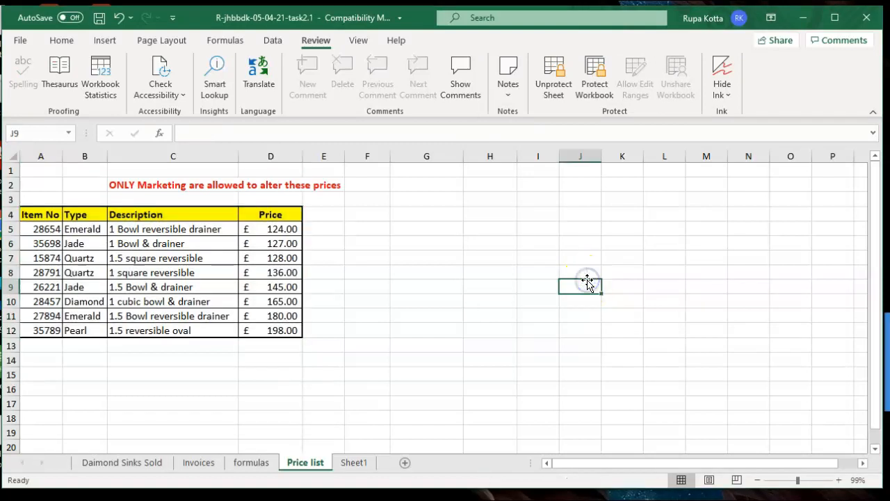
{"action": "double_click", "coordinate": [271, 273]}
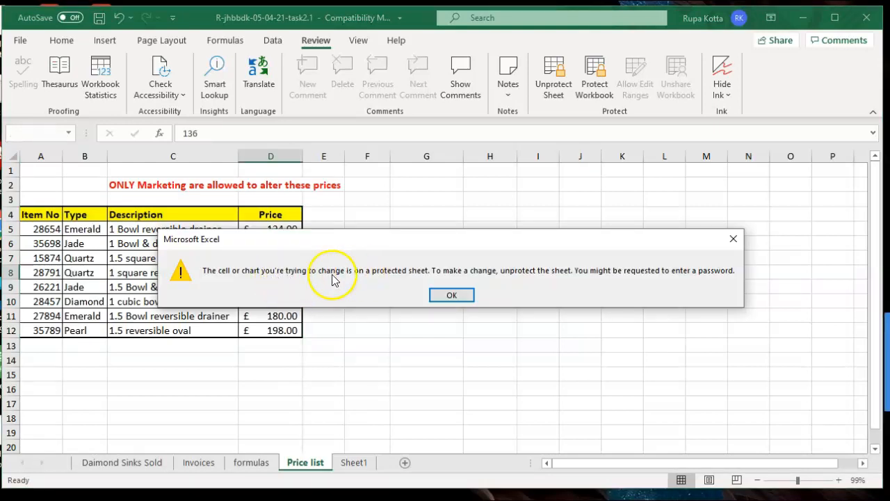
{"action": "left_click", "coordinate": [449, 295]}
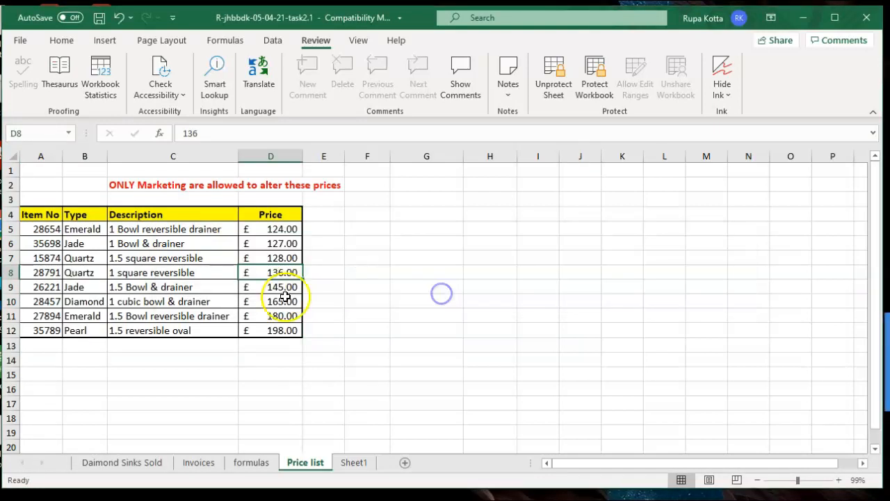
{"action": "left_click", "coordinate": [148, 287]}
{"action": "double_click", "coordinate": [148, 287]}
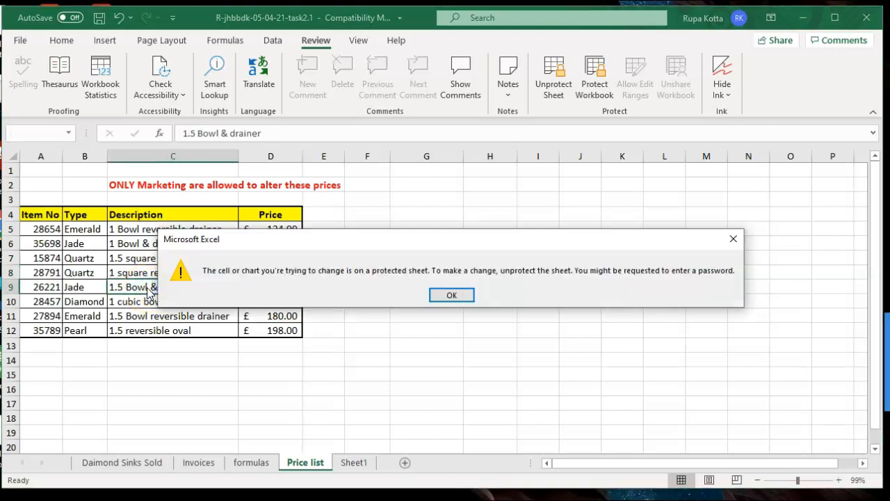
{"action": "left_click", "coordinate": [452, 295]}
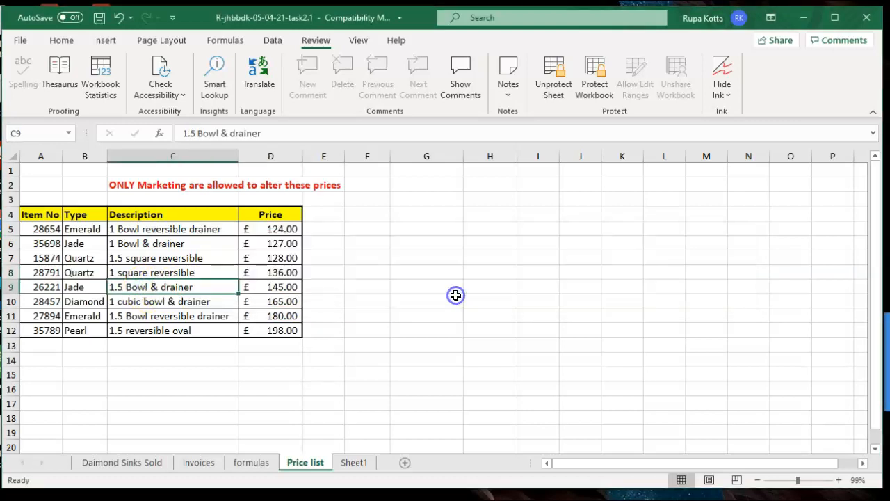
{"action": "left_click", "coordinate": [617, 303]}
{"action": "type", "text": "jc"}
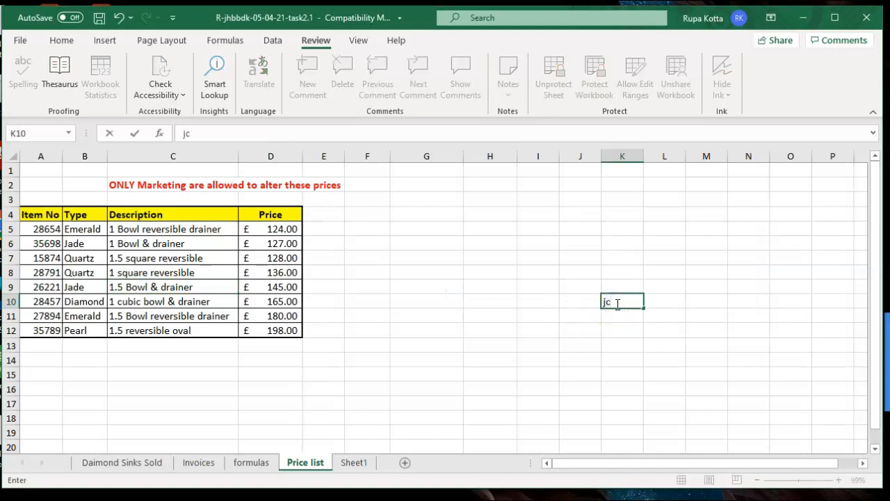
{"action": "left_click", "coordinate": [556, 317]}
{"action": "type", "text": "javhs"}
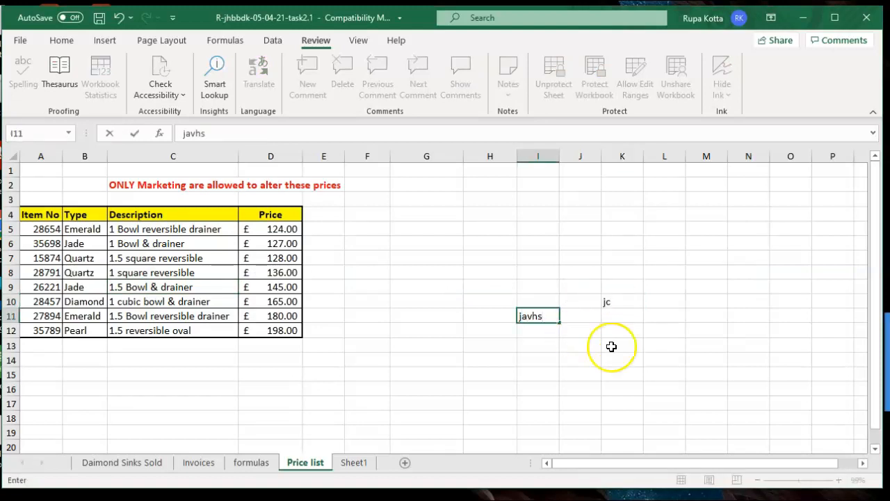
{"action": "left_click", "coordinate": [634, 360]}
{"action": "type", "text": "i73ry"}
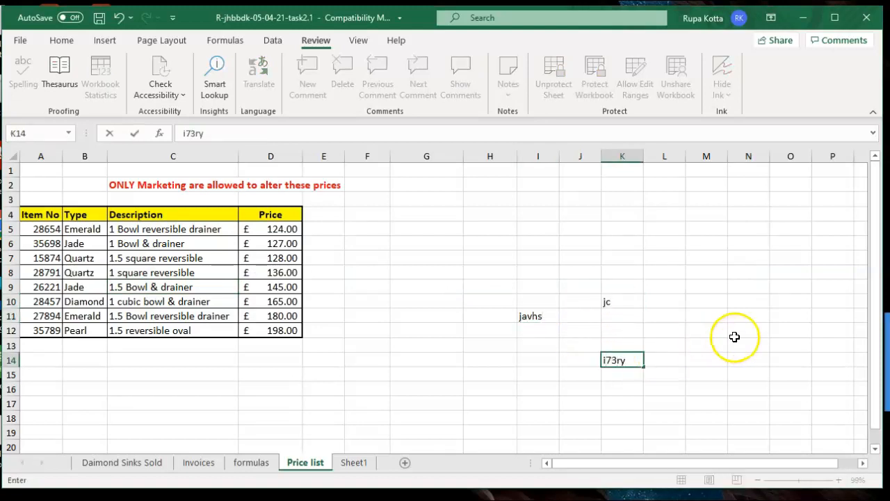
{"action": "left_click", "coordinate": [734, 333]}
{"action": "type", "text": "3t"}
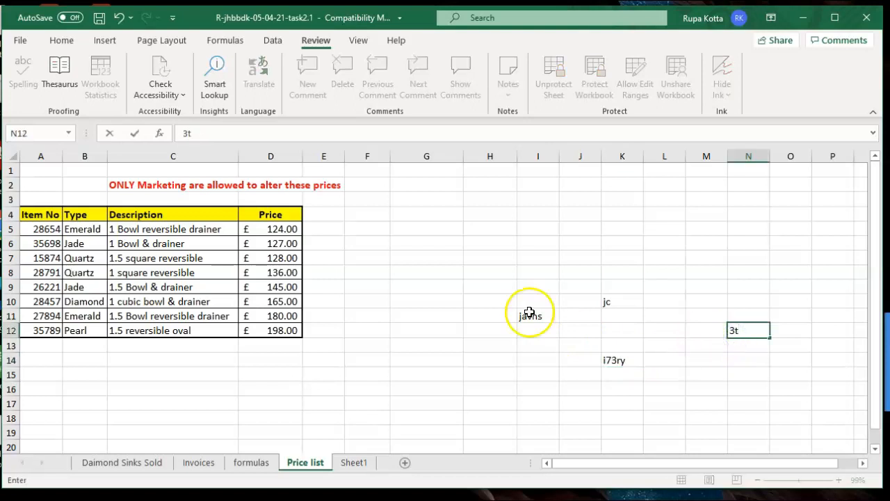
{"action": "left_click_drag", "start_coordinate": [523, 306], "coordinate": [771, 356]}
{"action": "key", "text": "Delete"}
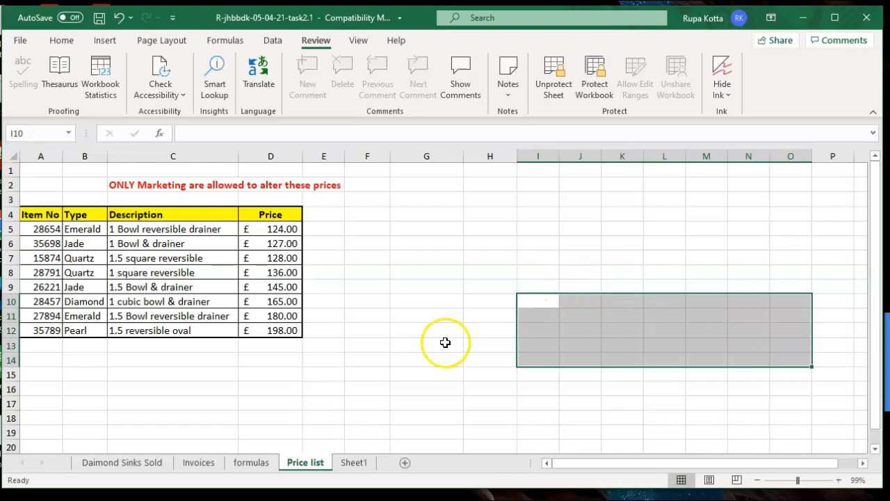
{"action": "left_click", "coordinate": [446, 342]}
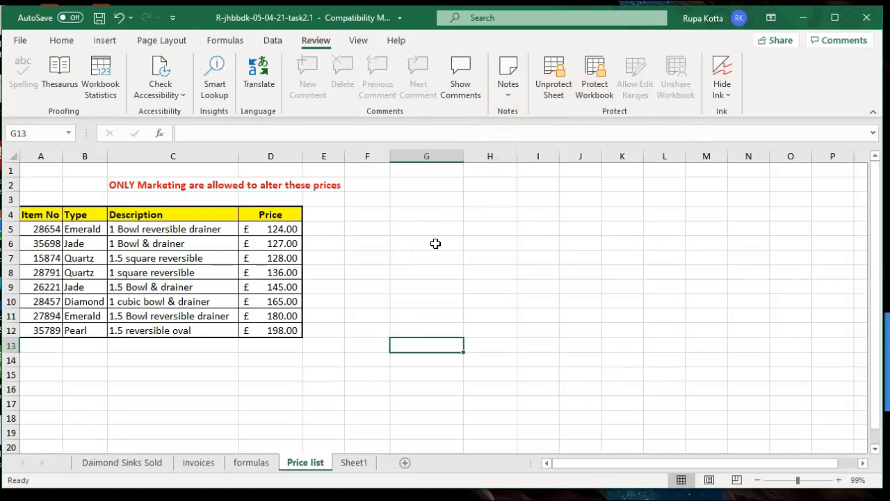
{"action": "left_click", "coordinate": [14, 157]}
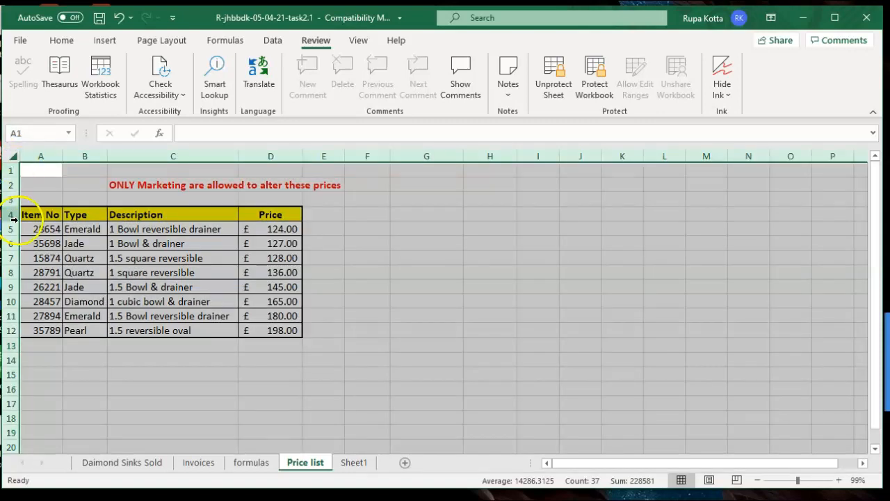
Select A4:D12, cancel the Unprotect Sheet prompt to keep protection, and go to Invoices
{"action": "left_click", "coordinate": [52, 224]}
{"action": "left_click_drag", "start_coordinate": [43, 216], "coordinate": [258, 329]}
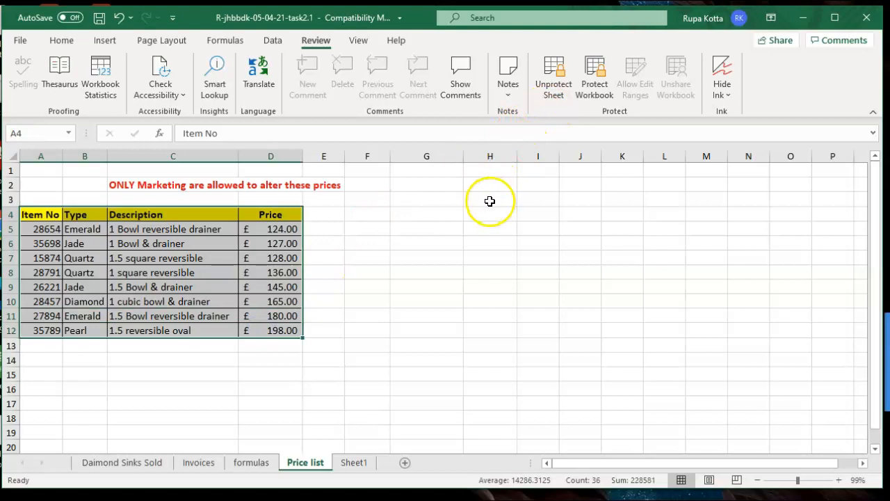
{"action": "left_click", "coordinate": [553, 97]}
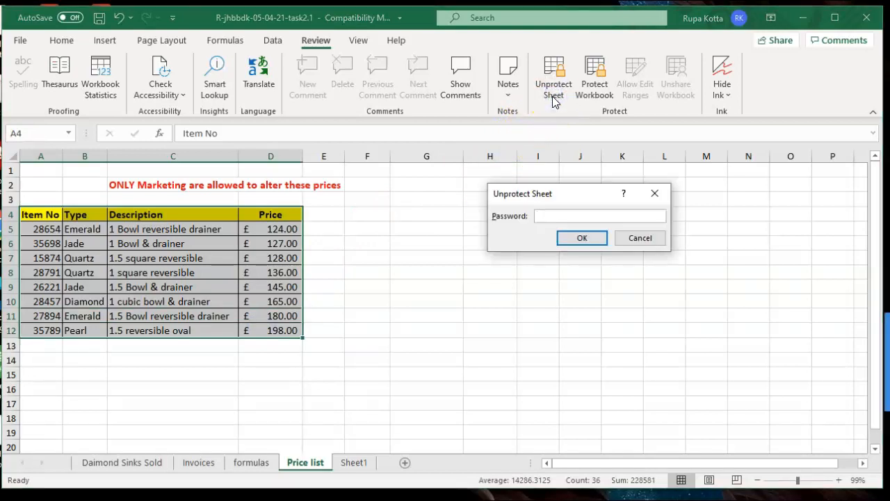
{"action": "left_click", "coordinate": [637, 240]}
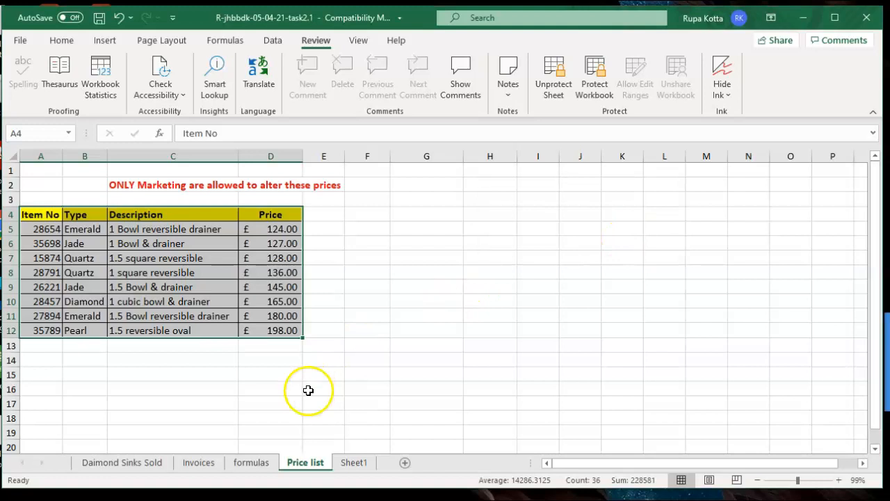
{"action": "left_click", "coordinate": [199, 463]}
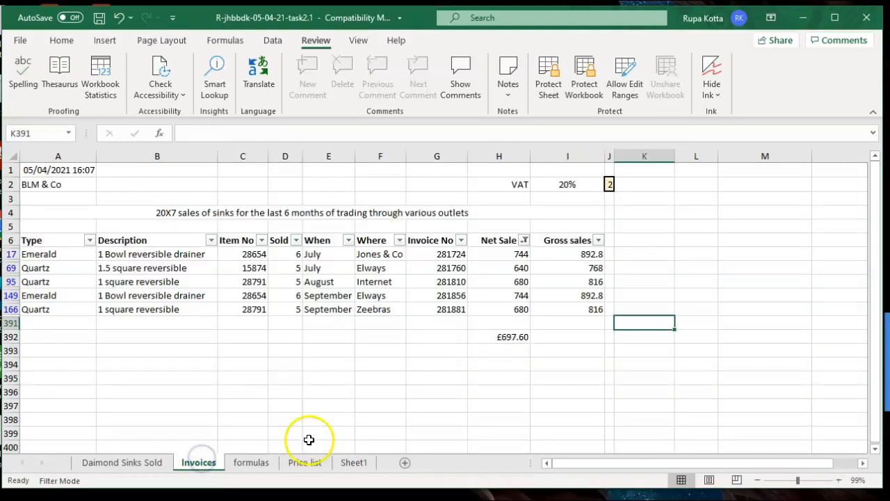
Open Sheet1 and scroll back up to the start of the assessment brief
{"action": "left_click", "coordinate": [306, 463]}
{"action": "left_click", "coordinate": [353, 463]}
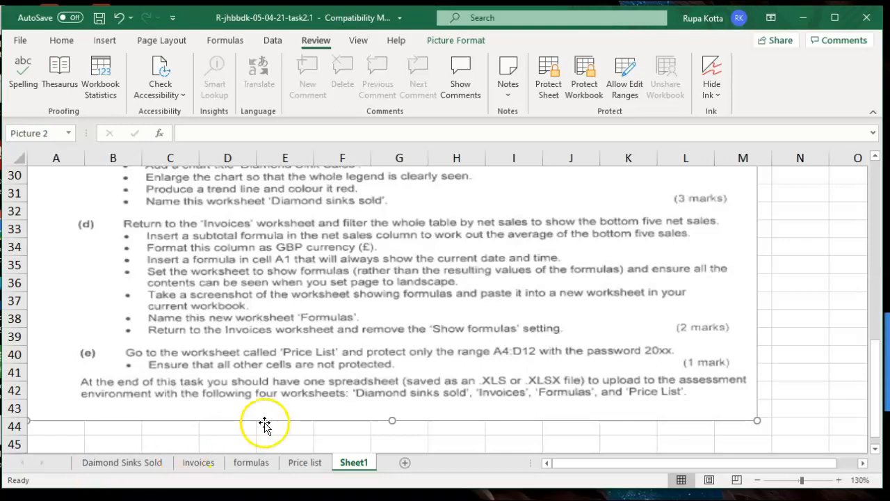
{"action": "left_click_drag", "start_coordinate": [878, 380], "coordinate": [860, 175]}
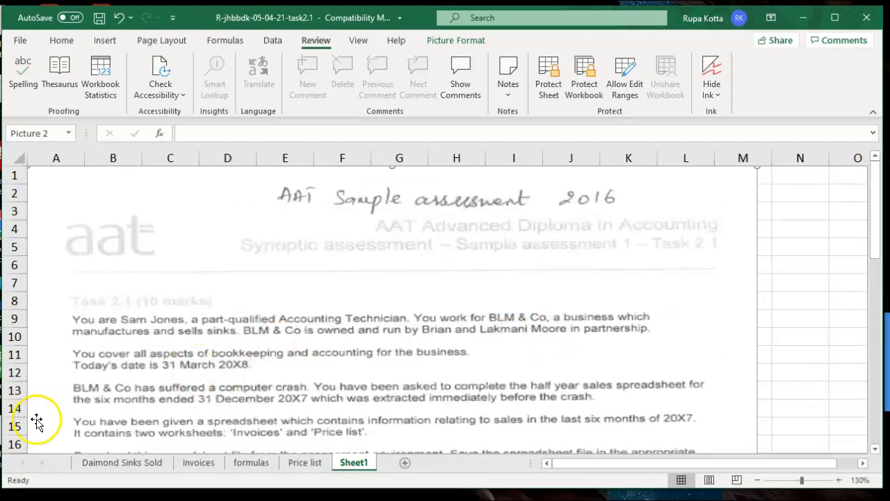